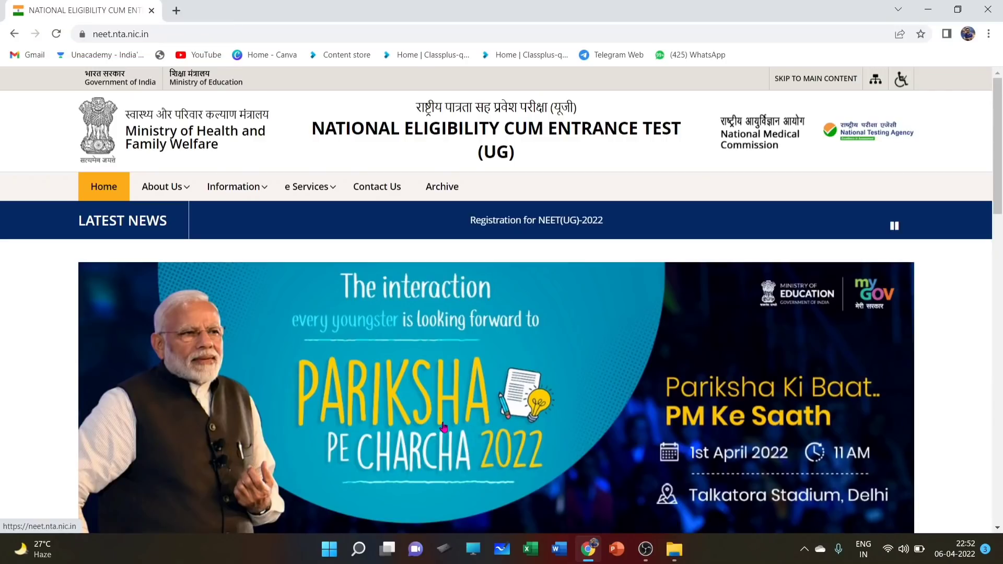
Open the Registration for NEET(UG)-2022 link, accept the external website redirect, and start a new registration
{"action": "scroll", "coordinate": [443, 427], "scroll_direction": "down", "scroll_amount": 10}
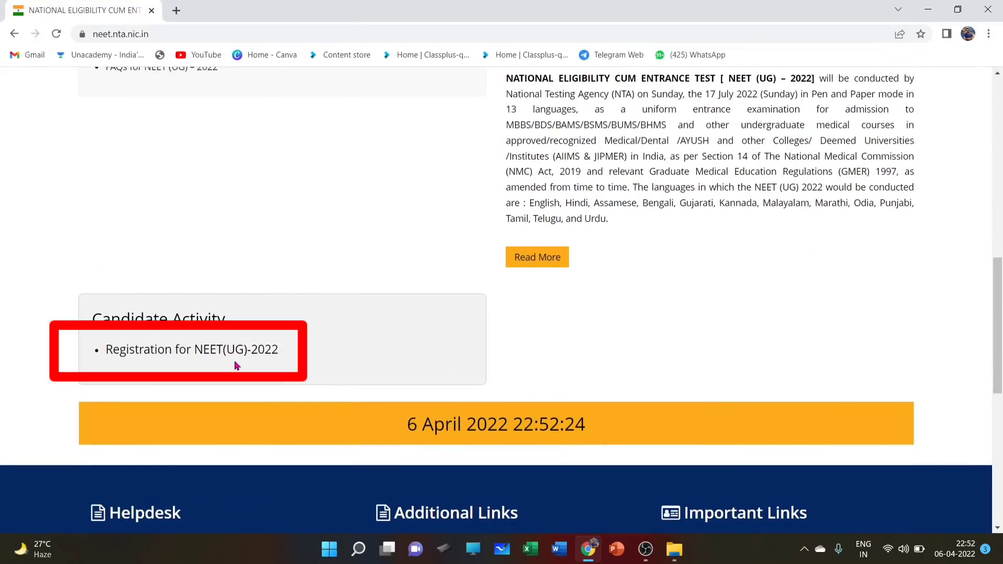
{"action": "left_click", "coordinate": [203, 353]}
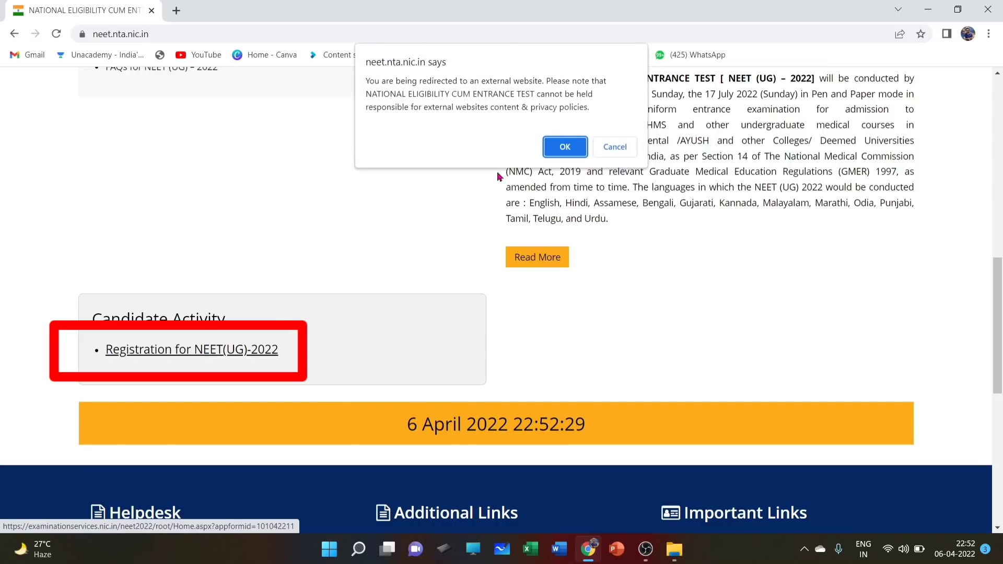
{"action": "left_click", "coordinate": [569, 147]}
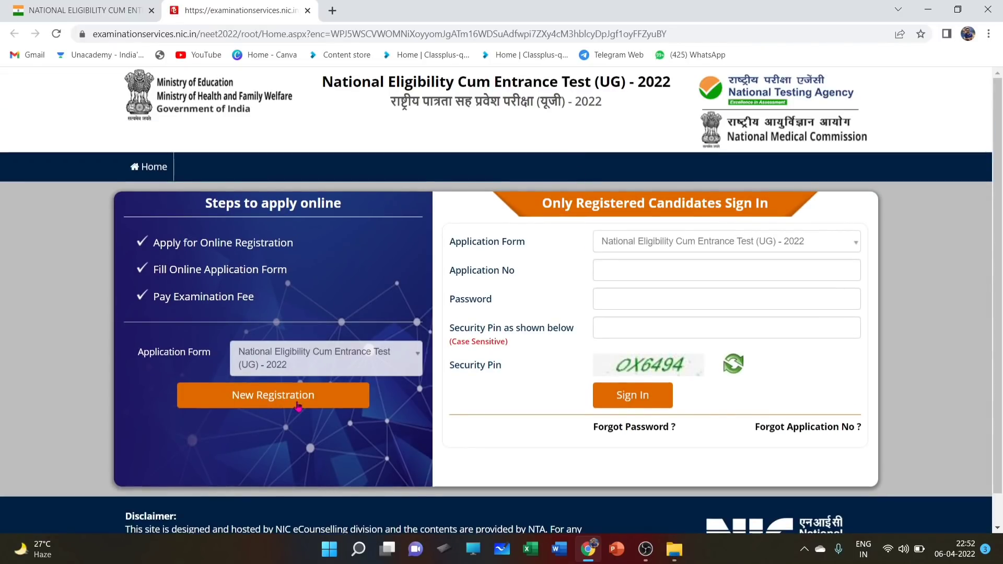
{"action": "left_click", "coordinate": [266, 405]}
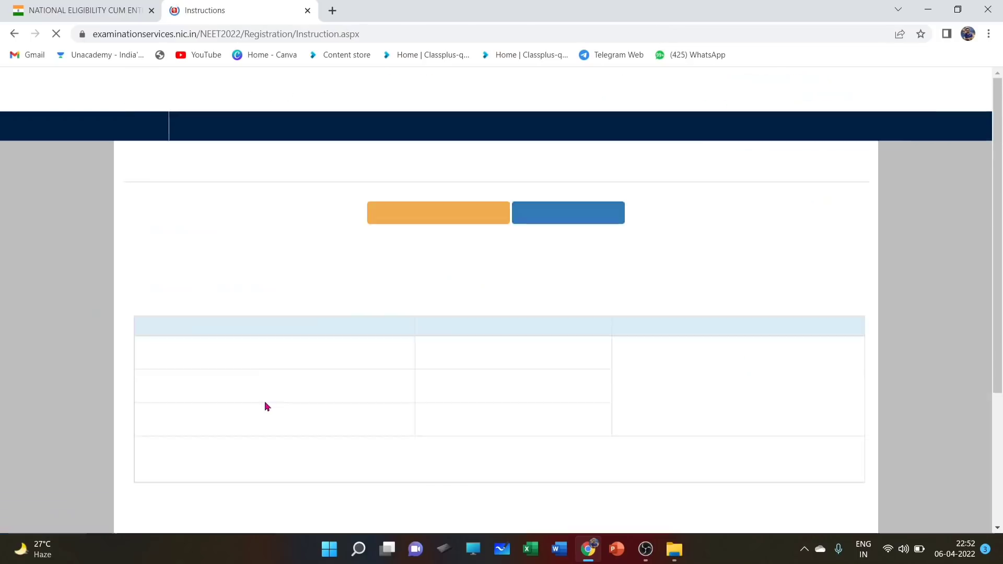
Review the application instructions, accept the declaration of having read the information bulletin, and proceed to the registration form
{"action": "scroll", "coordinate": [370, 427], "scroll_direction": "down", "scroll_amount": 5}
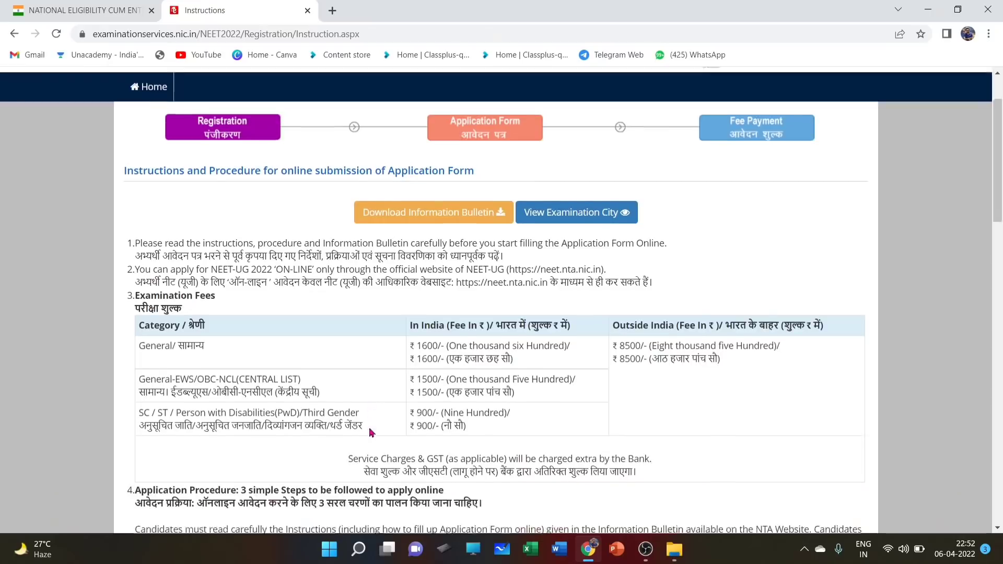
{"action": "scroll", "coordinate": [369, 428], "scroll_direction": "down", "scroll_amount": 7}
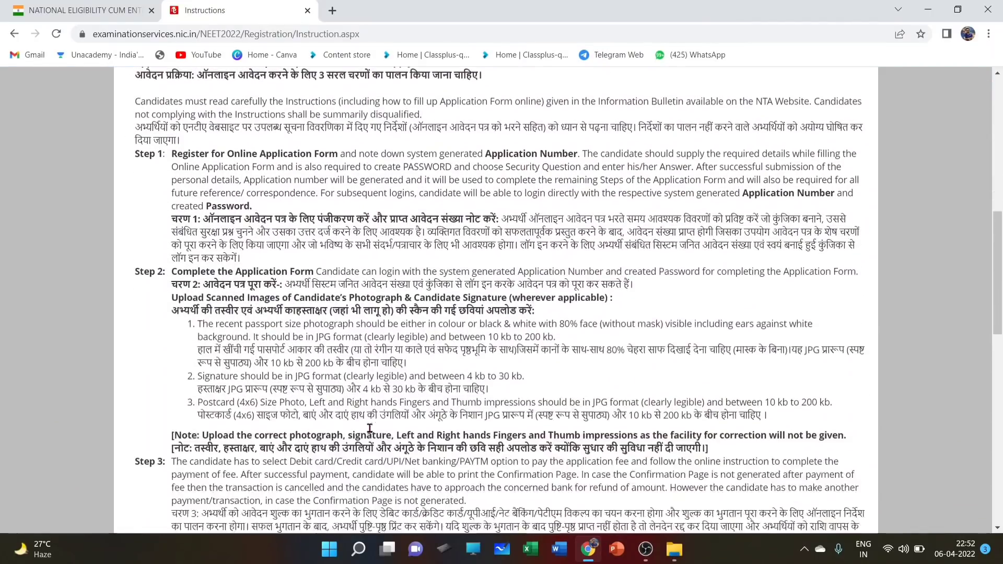
{"action": "scroll", "coordinate": [418, 257], "scroll_direction": "up", "scroll_amount": 6}
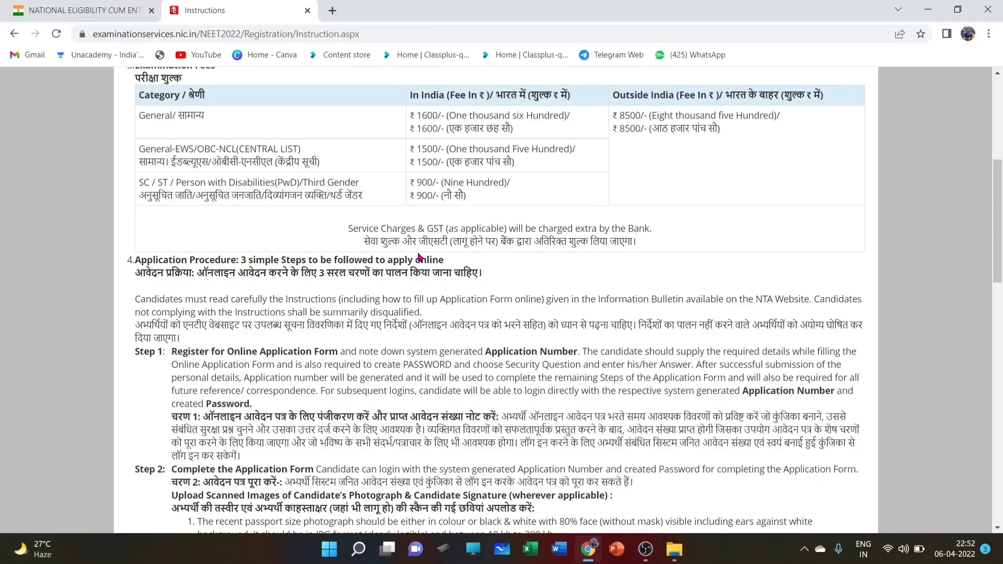
{"action": "scroll", "coordinate": [418, 256], "scroll_direction": "down", "scroll_amount": 5}
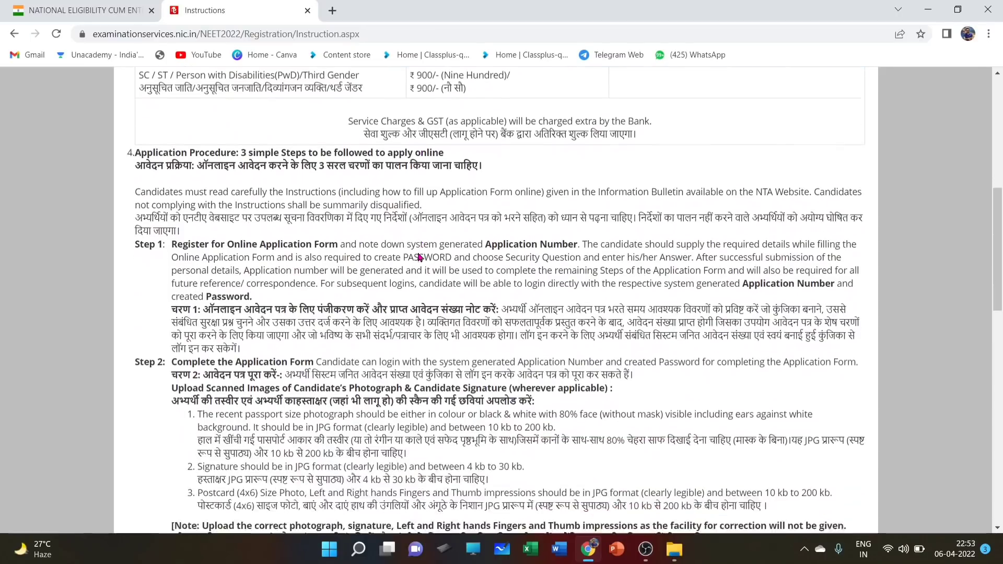
{"action": "scroll", "coordinate": [419, 253], "scroll_direction": "down", "scroll_amount": 8}
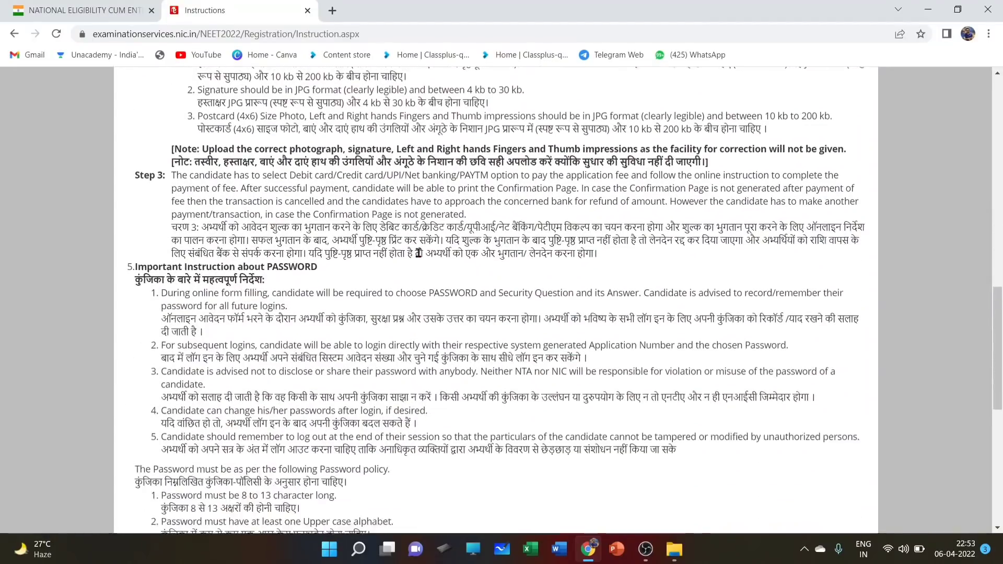
{"action": "scroll", "coordinate": [418, 256], "scroll_direction": "down", "scroll_amount": 3}
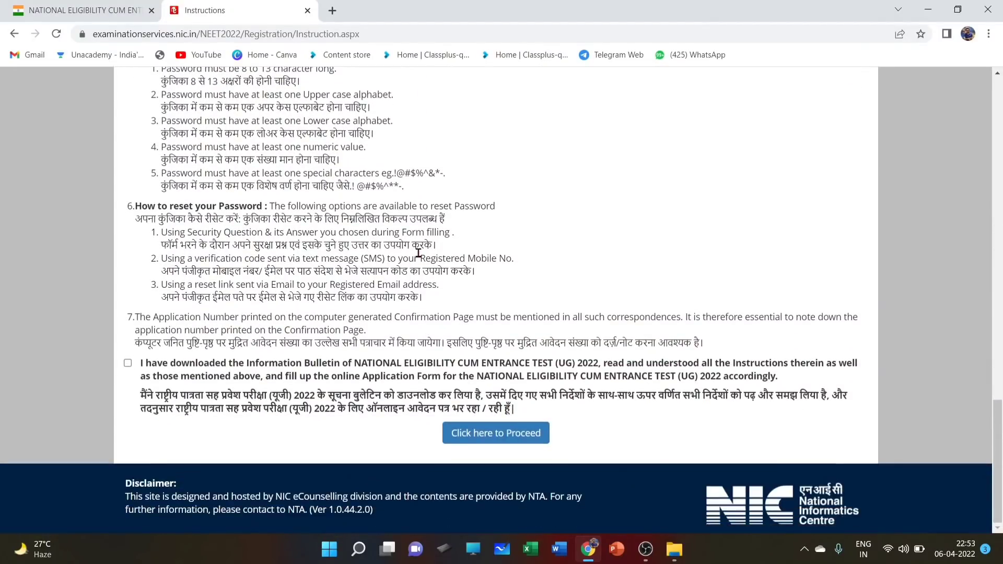
{"action": "left_click", "coordinate": [127, 363]}
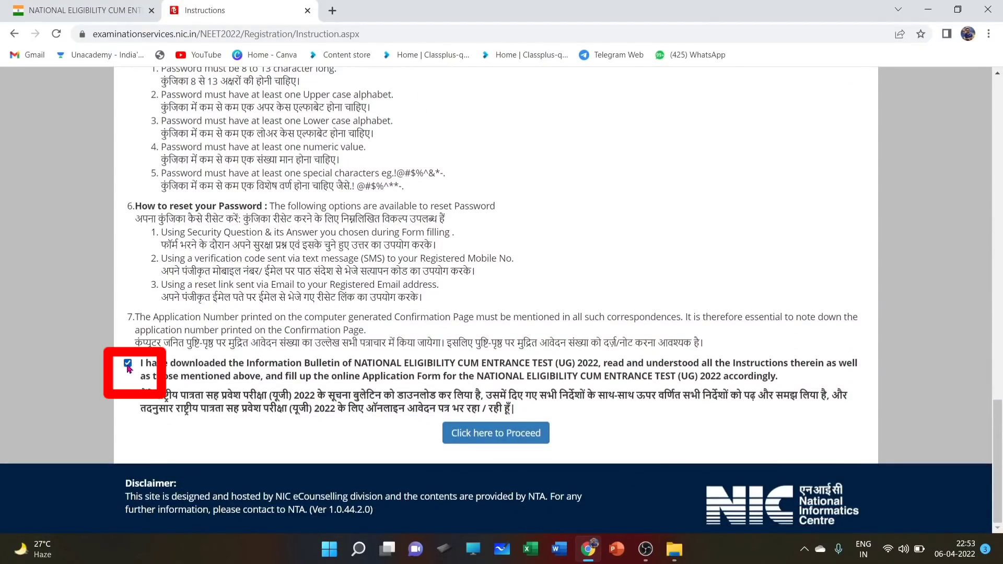
{"action": "left_click", "coordinate": [504, 443]}
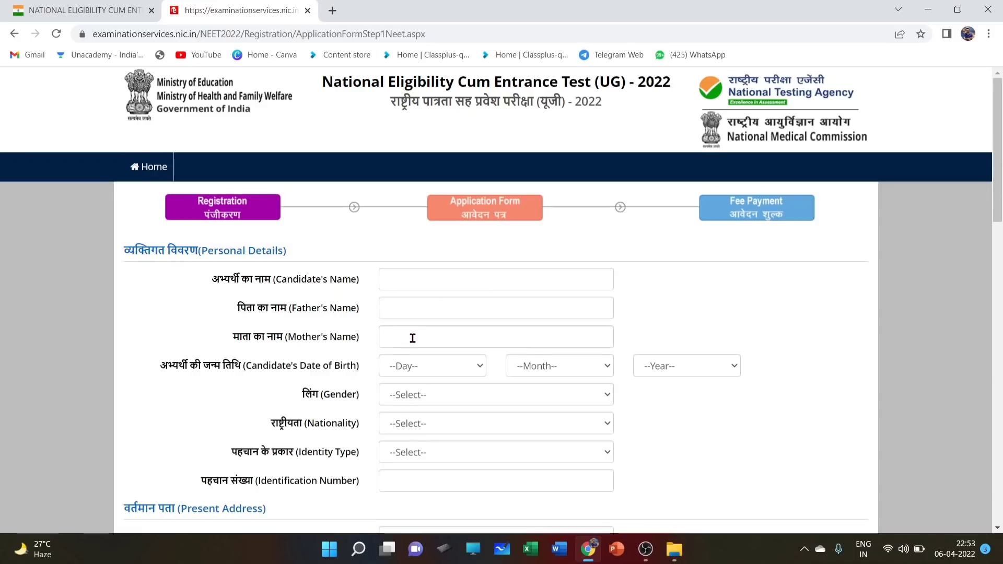
In the personal details, set gender to Male, nationality to Indian and identity type to Any Other Valid Govt Identity with photograph
{"action": "scroll", "coordinate": [410, 339], "scroll_direction": "down", "scroll_amount": 1}
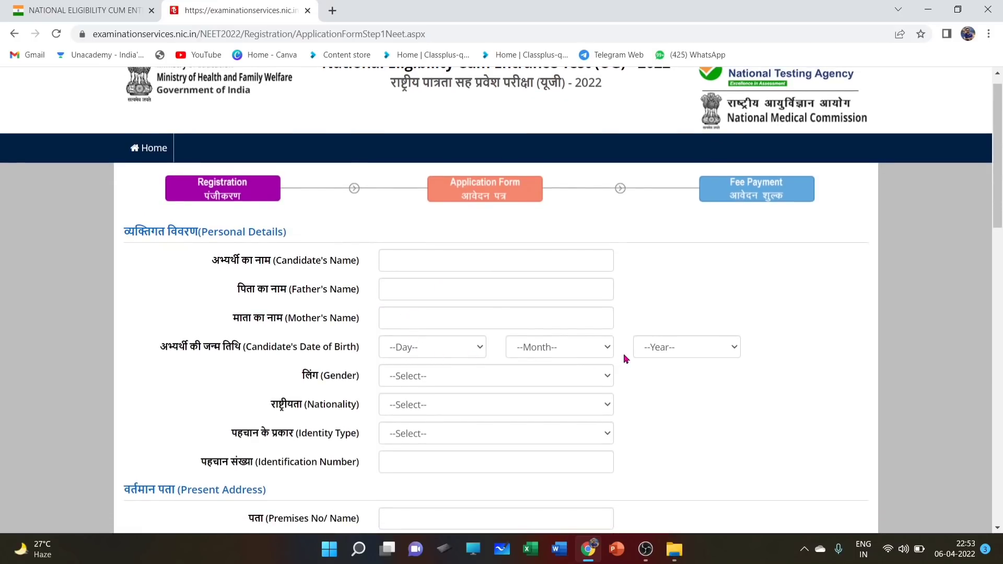
{"action": "left_click", "coordinate": [523, 383]}
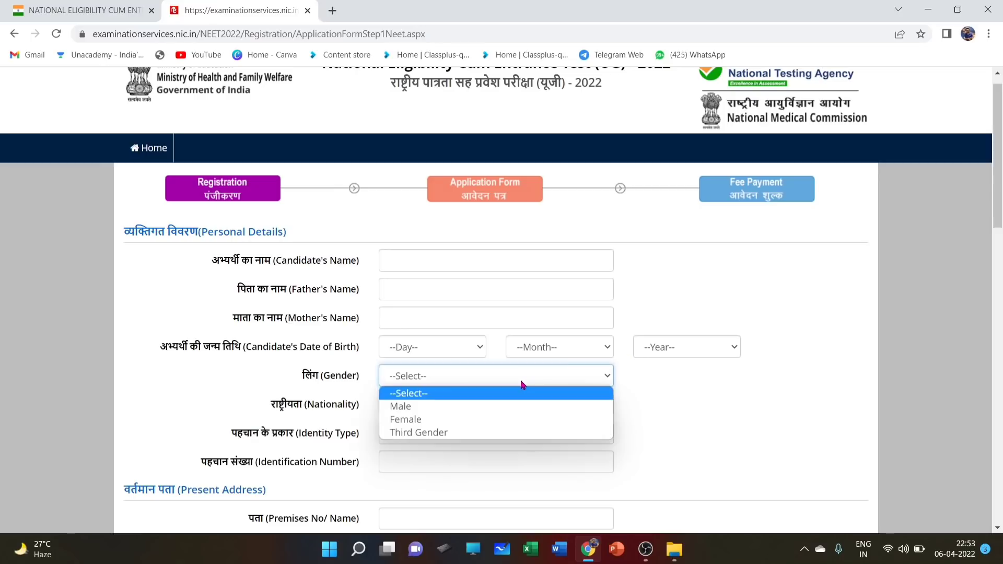
{"action": "left_click", "coordinate": [496, 407]}
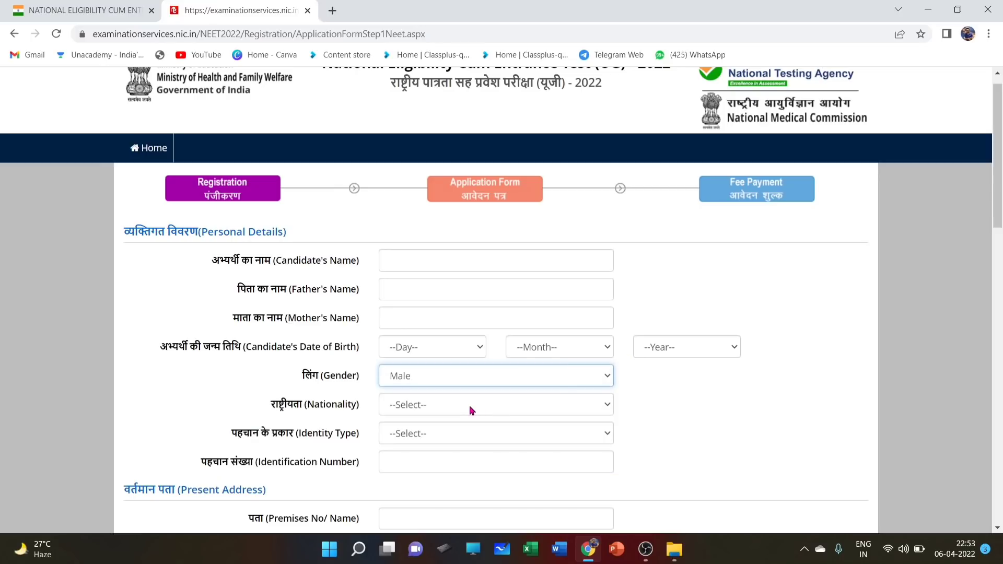
{"action": "left_click", "coordinate": [471, 411]}
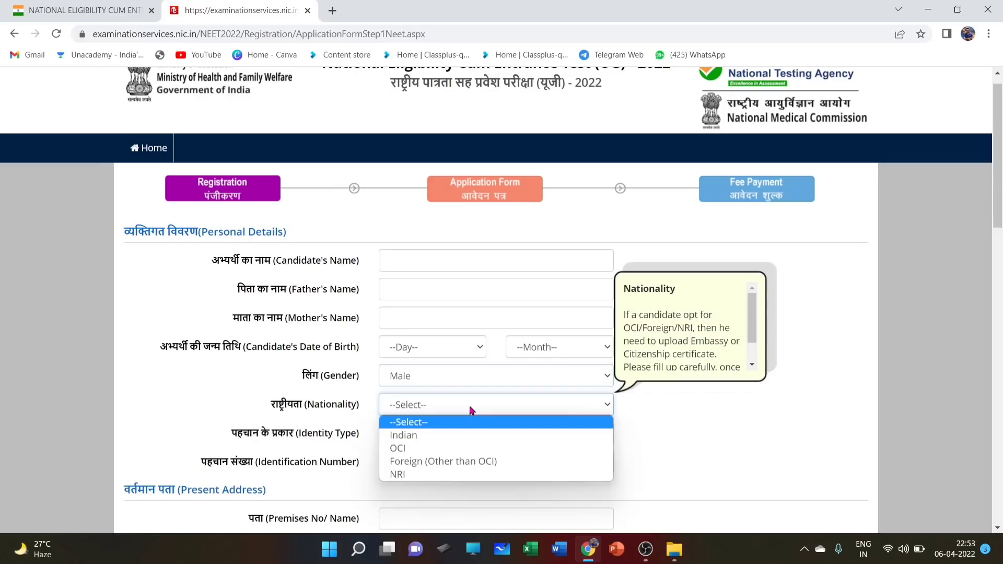
{"action": "left_click", "coordinate": [457, 439]}
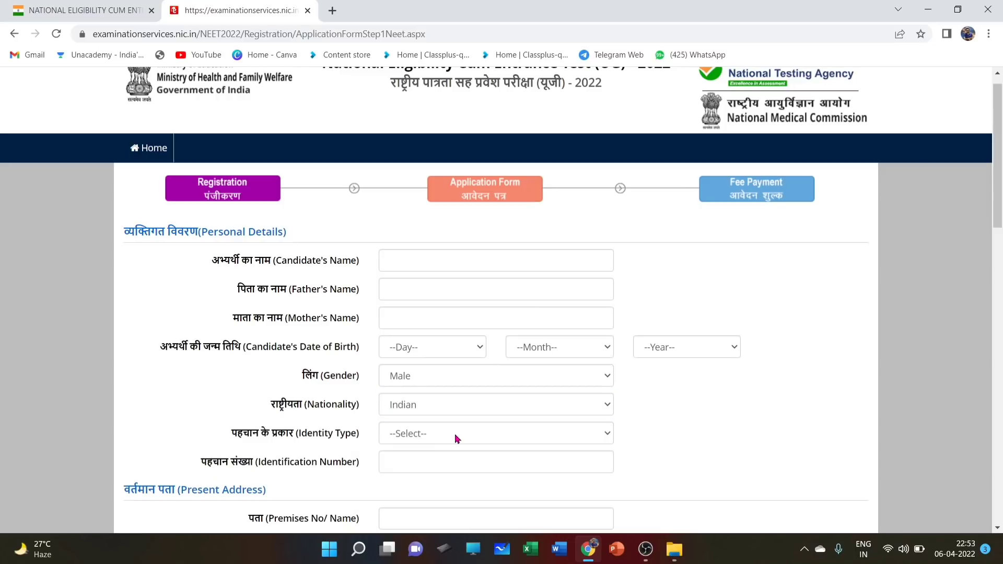
{"action": "left_click", "coordinate": [457, 439]}
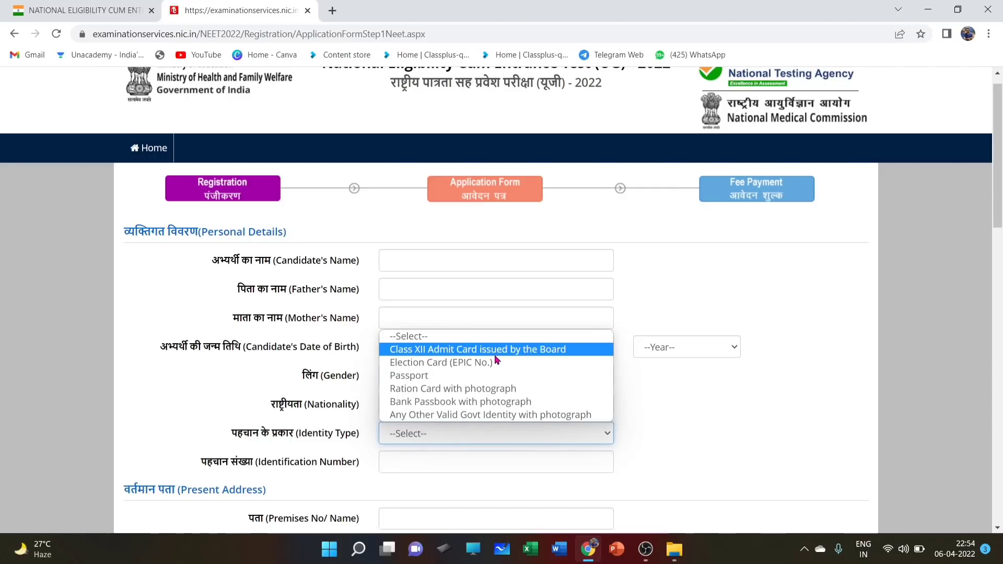
{"action": "left_click", "coordinate": [456, 415]}
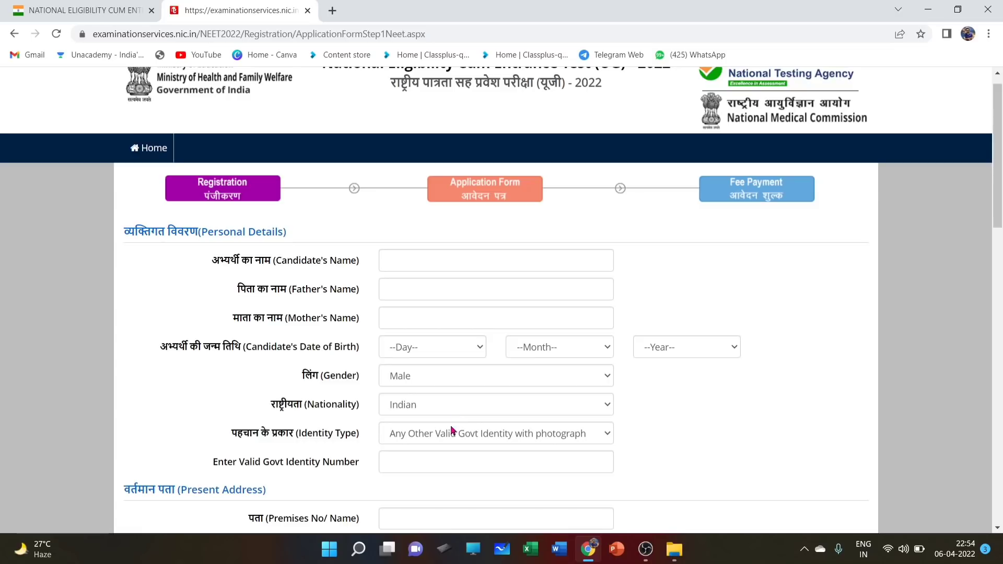
{"action": "left_click", "coordinate": [456, 464]}
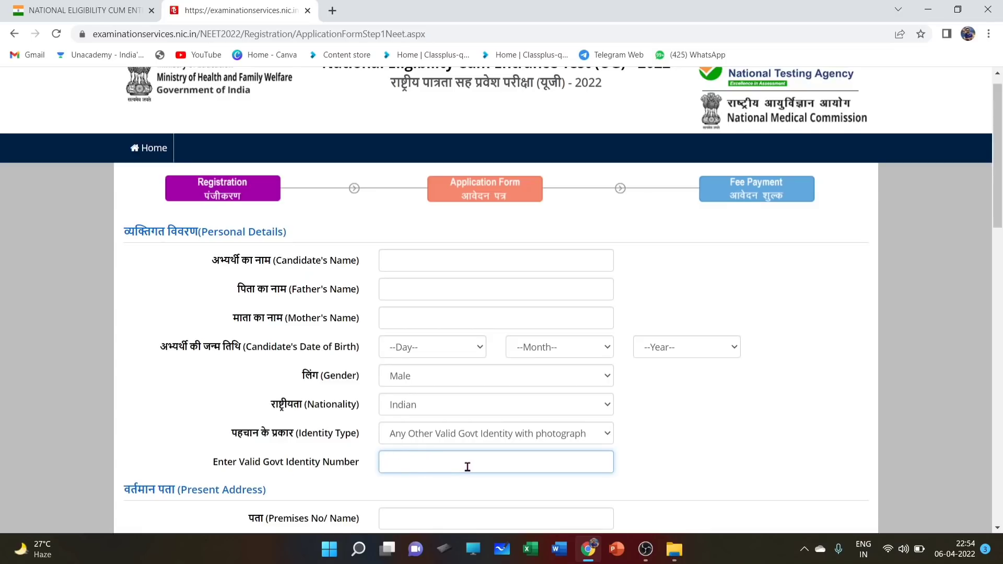
Examine the fields required in the Present Address and Permanent Address sections of the registration form
{"action": "scroll", "coordinate": [468, 466], "scroll_direction": "down", "scroll_amount": 5}
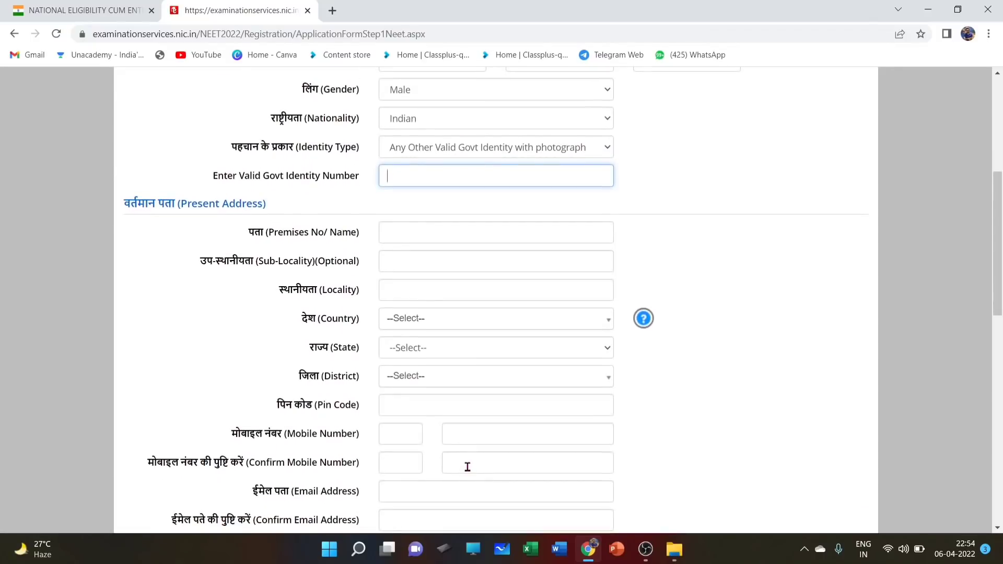
{"action": "scroll", "coordinate": [468, 467], "scroll_direction": "down", "scroll_amount": 1}
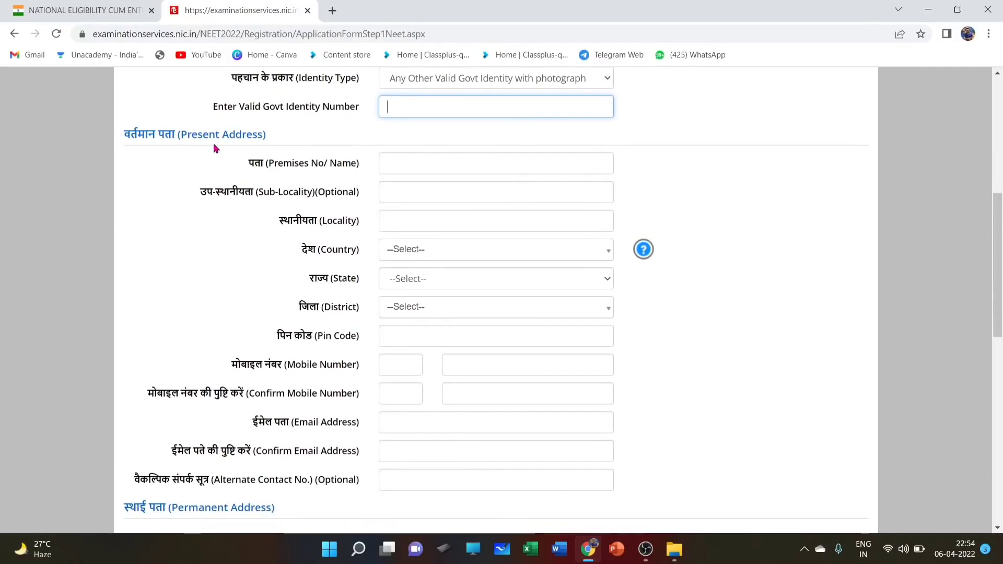
{"action": "scroll", "coordinate": [385, 389], "scroll_direction": "down", "scroll_amount": 1}
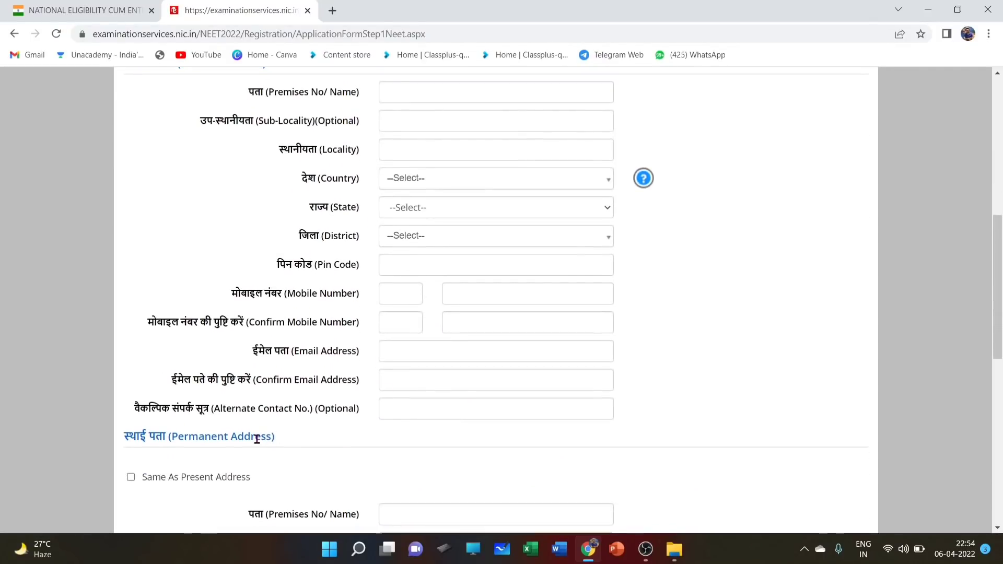
{"action": "scroll", "coordinate": [257, 439], "scroll_direction": "down", "scroll_amount": 4}
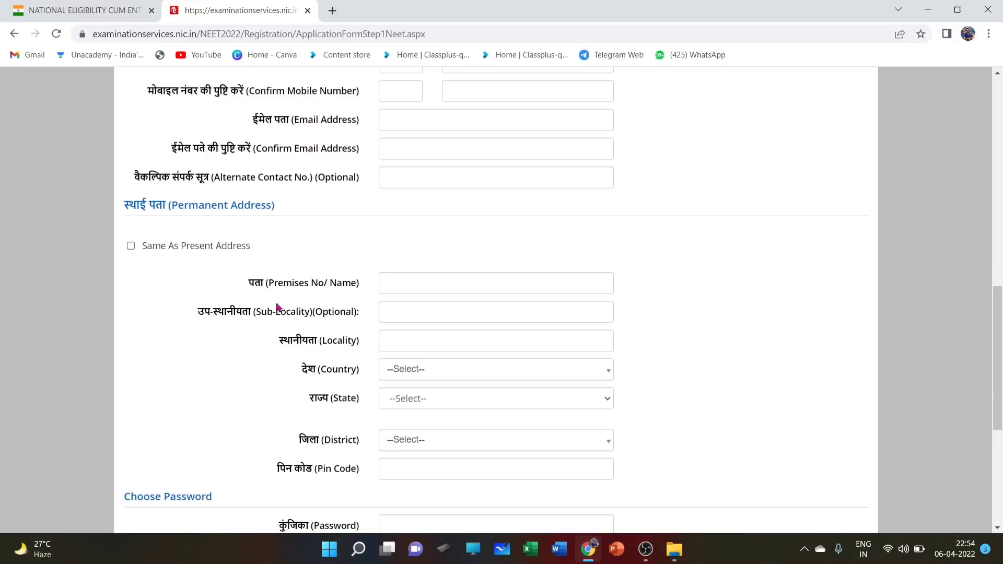
{"action": "scroll", "coordinate": [278, 308], "scroll_direction": "up", "scroll_amount": 2}
{"action": "scroll", "coordinate": [278, 307], "scroll_direction": "up", "scroll_amount": 3}
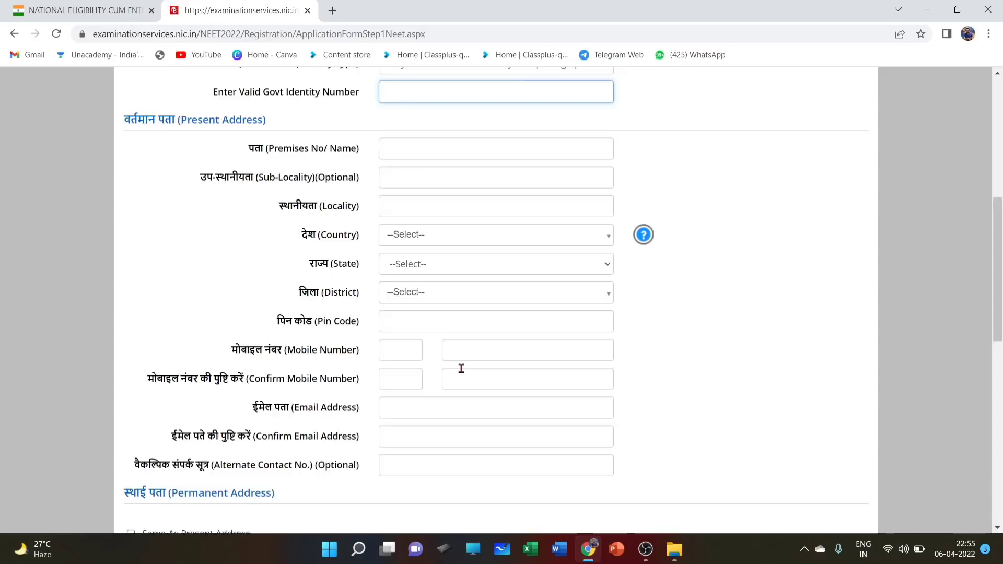
{"action": "scroll", "coordinate": [461, 371], "scroll_direction": "down", "scroll_amount": 3}
{"action": "scroll", "coordinate": [428, 376], "scroll_direction": "up", "scroll_amount": 2}
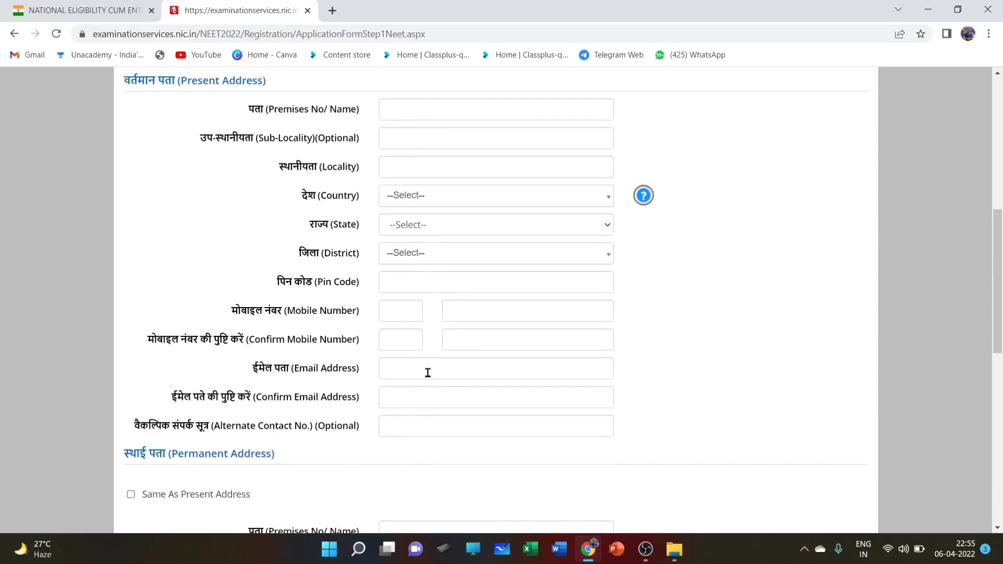
{"action": "scroll", "coordinate": [428, 373], "scroll_direction": "up", "scroll_amount": 1}
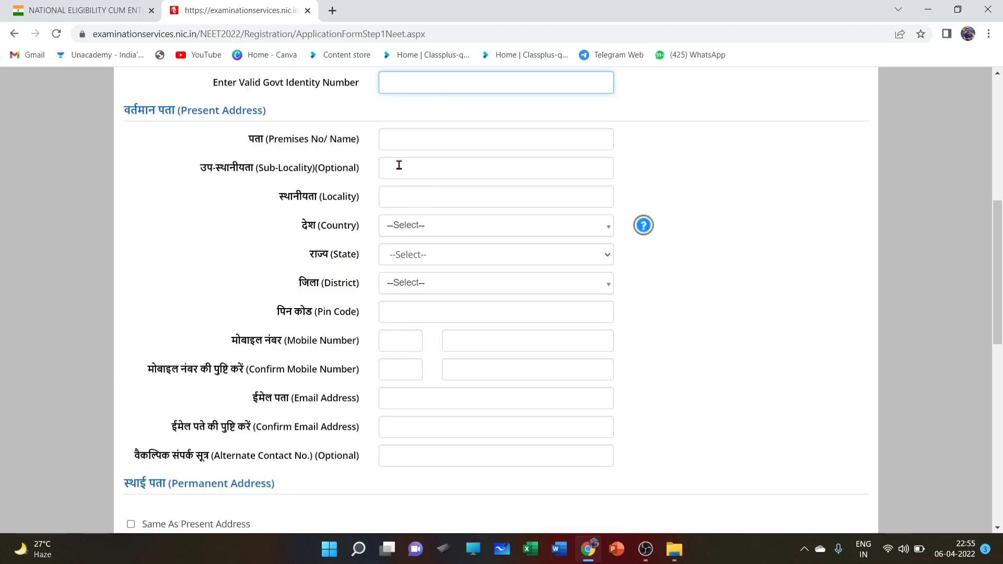
Set the present address country to India, the state to DELHI and the district to WEST DELHI
{"action": "left_click", "coordinate": [413, 228]}
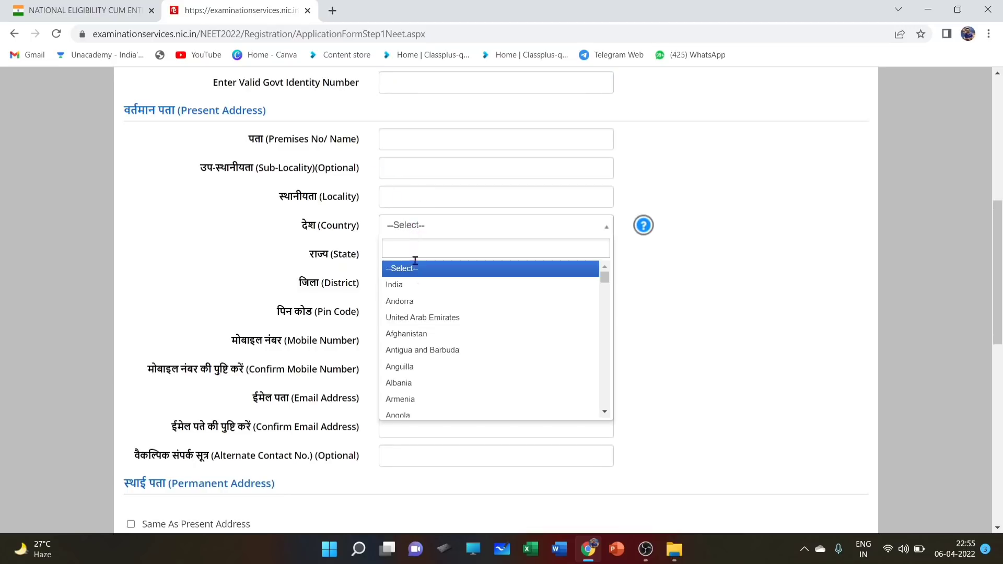
{"action": "left_click", "coordinate": [415, 287]}
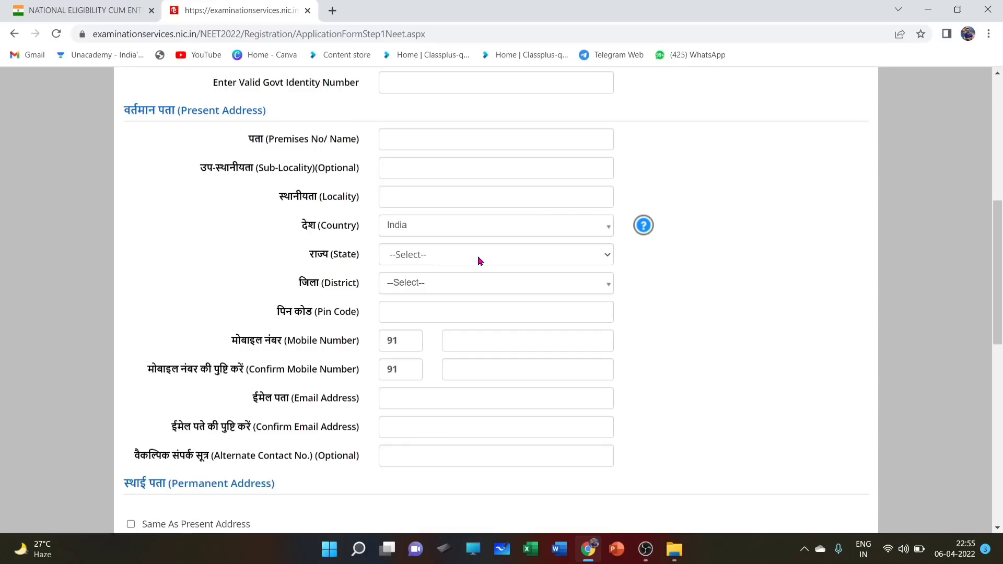
{"action": "left_click", "coordinate": [478, 255]}
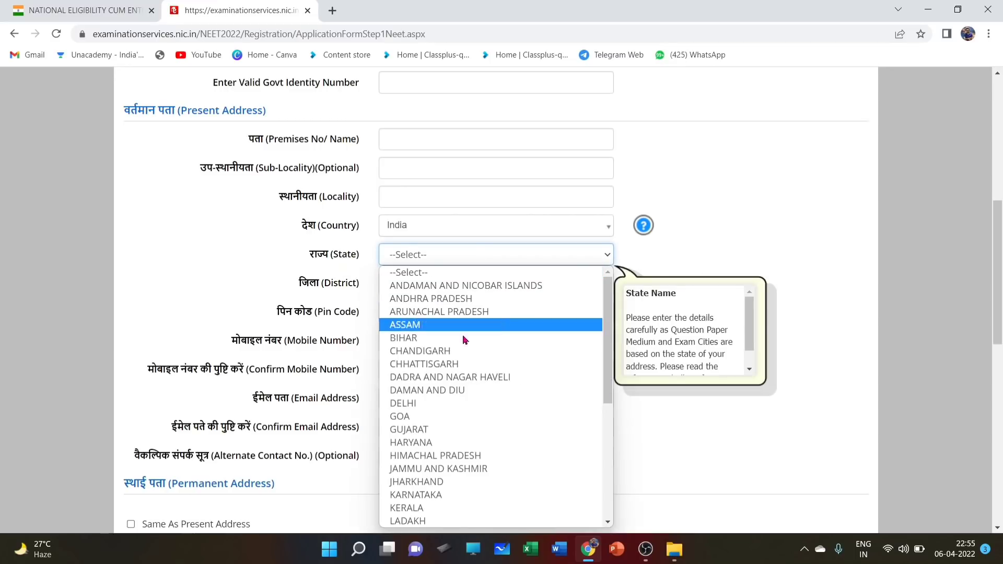
{"action": "left_click", "coordinate": [460, 404]}
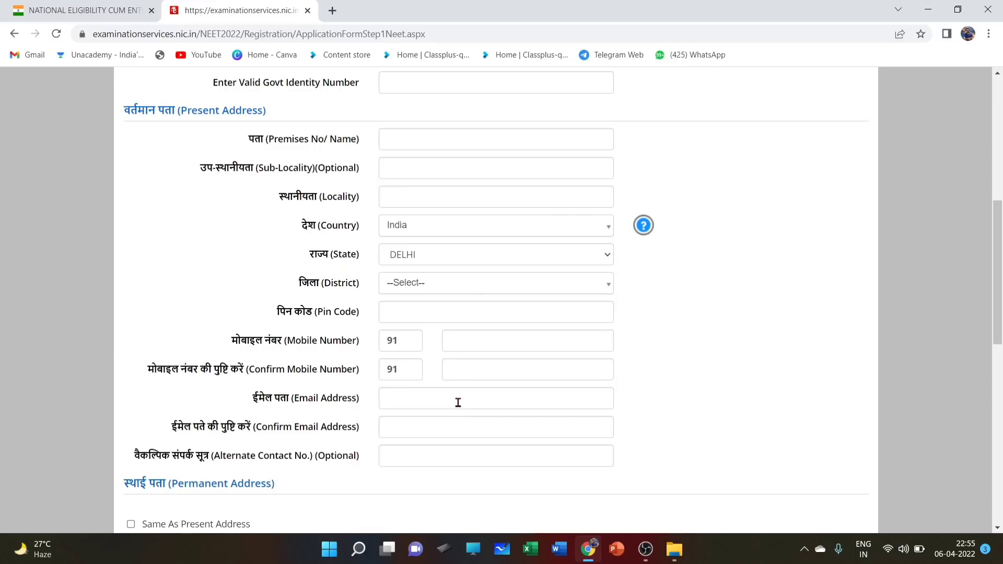
{"action": "left_click", "coordinate": [488, 291]}
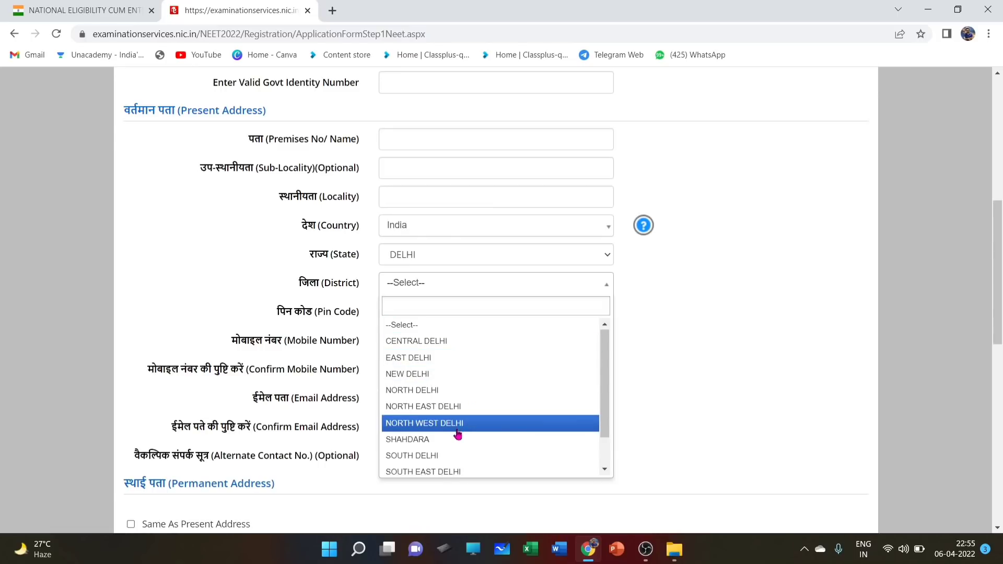
{"action": "scroll", "coordinate": [457, 433], "scroll_direction": "down", "scroll_amount": 1}
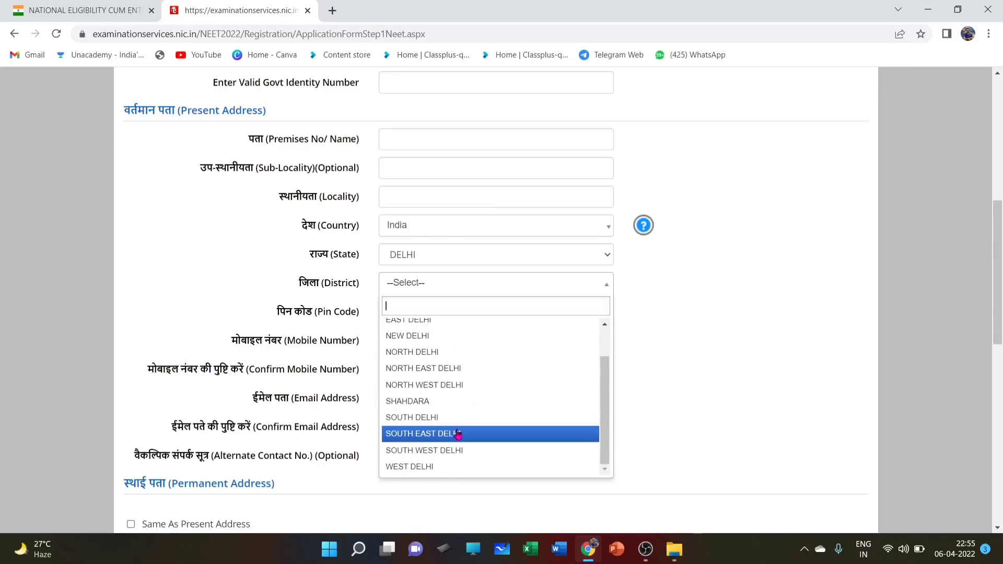
{"action": "left_click", "coordinate": [432, 466]}
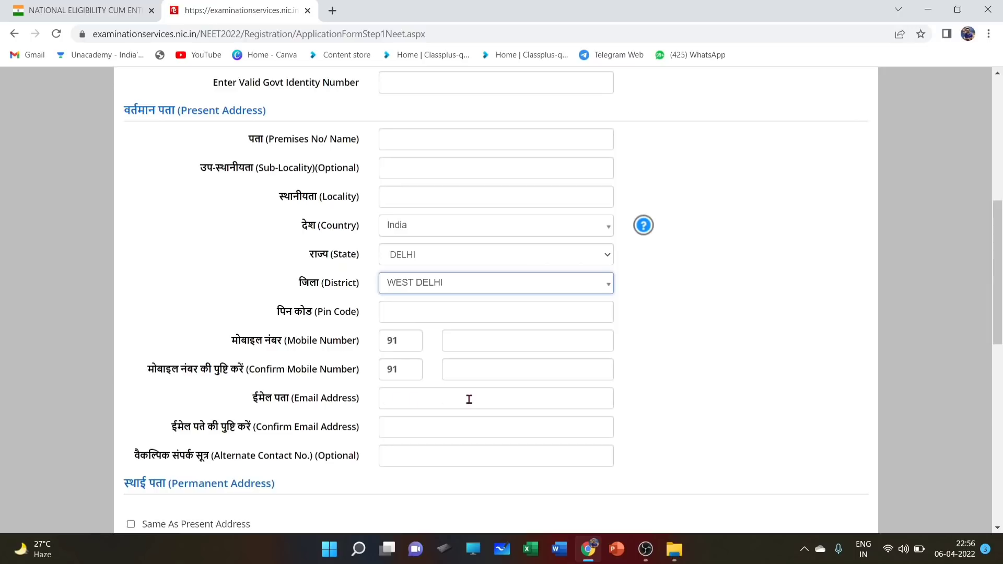
Enter the candidate's email address in the present address section and repeat it in the confirmation field
{"action": "left_click", "coordinate": [415, 400]}
{"action": "type", "text": "****"}
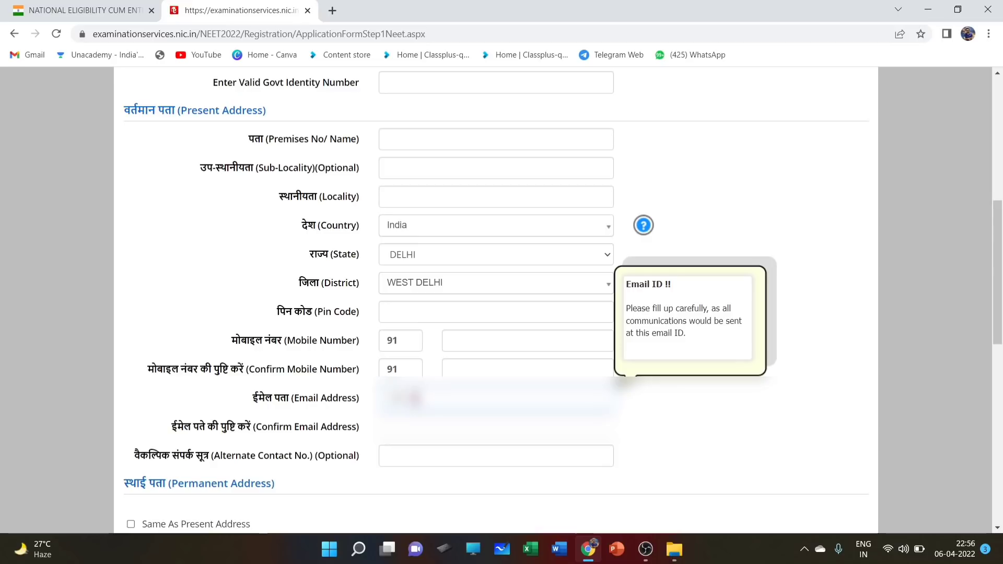
{"action": "type", "text": "**"}
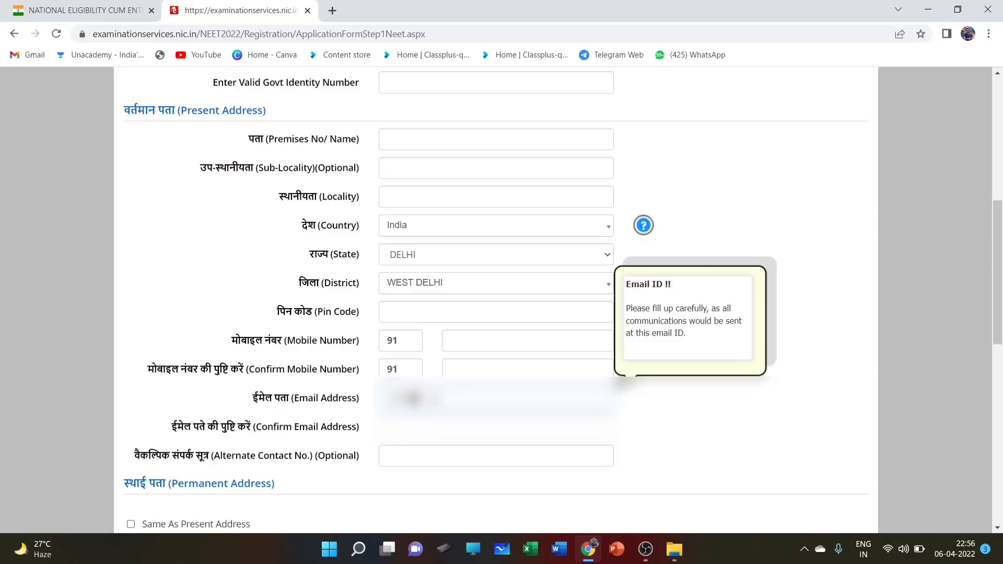
{"action": "type", "text": "*******"}
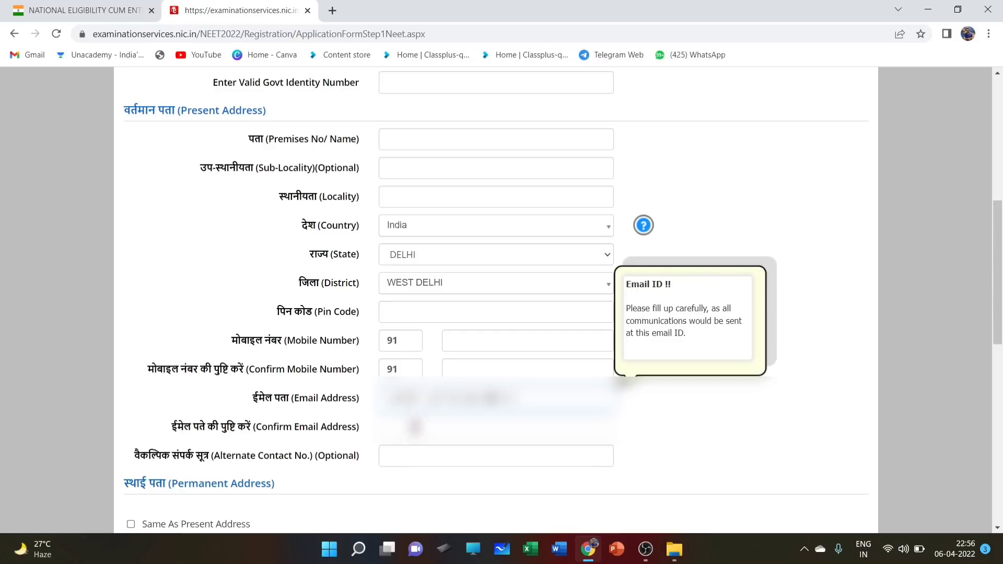
{"action": "left_click", "coordinate": [416, 429]}
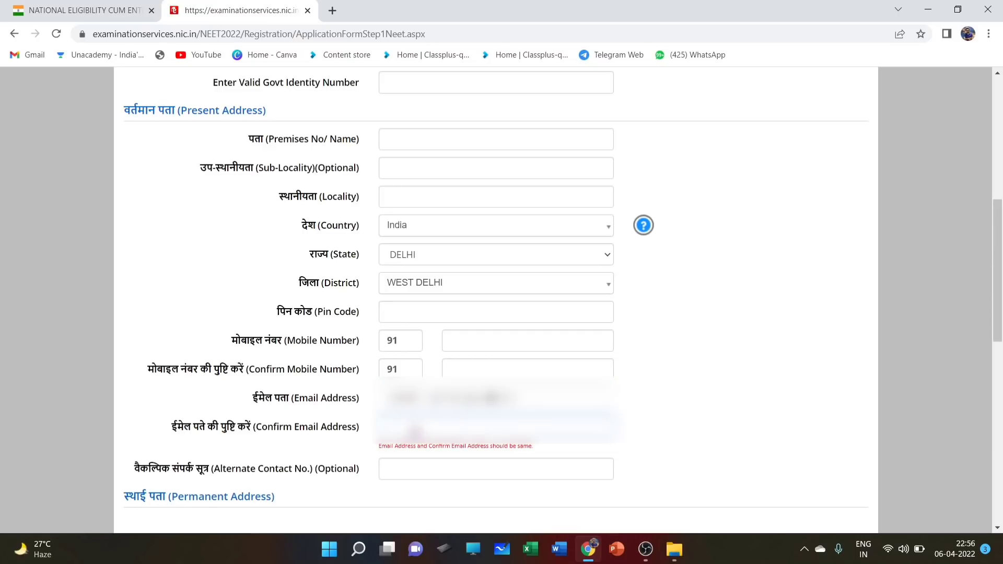
{"action": "key", "text": "Caps_Lock"}
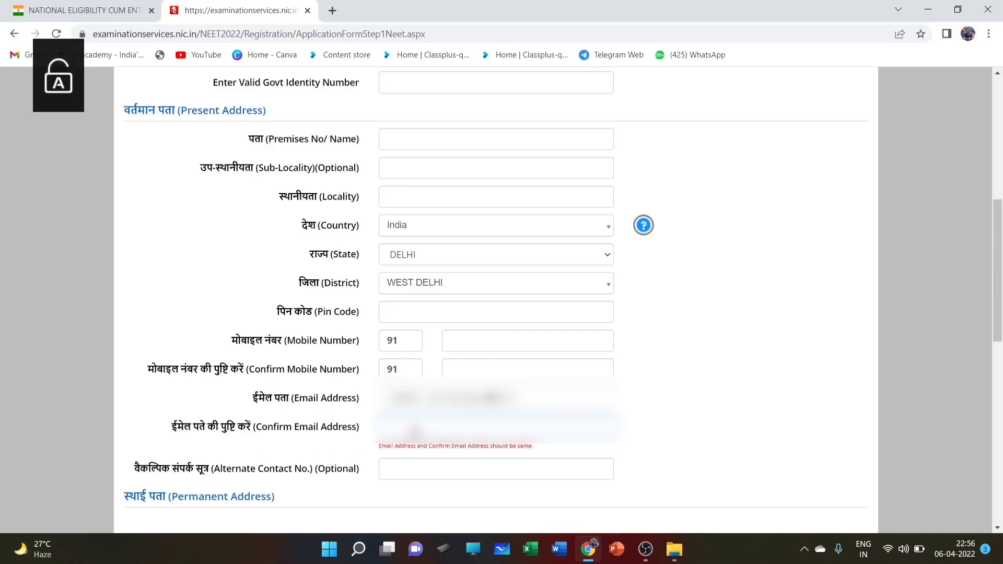
{"action": "type", "text": "*******"}
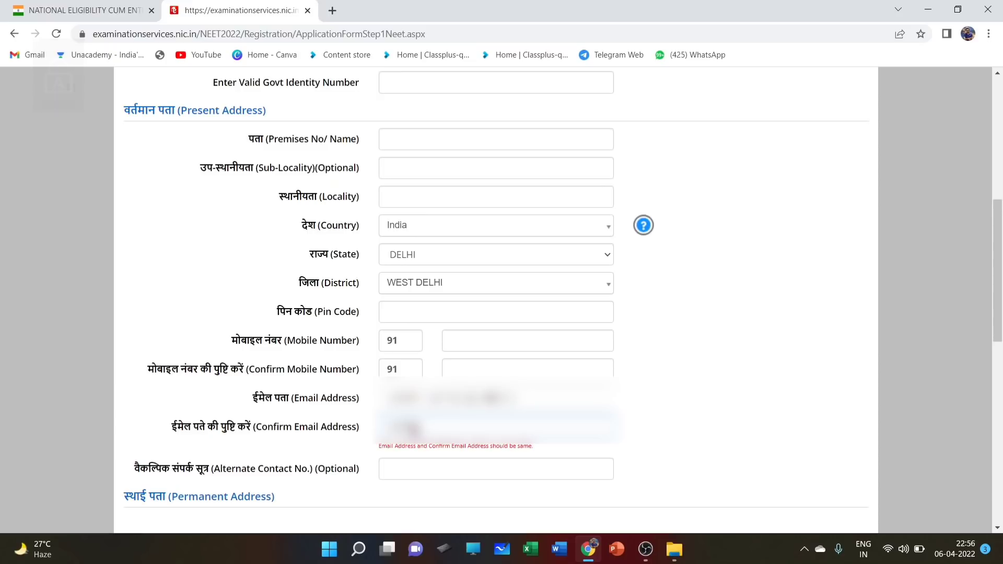
{"action": "type", "text": "*****"}
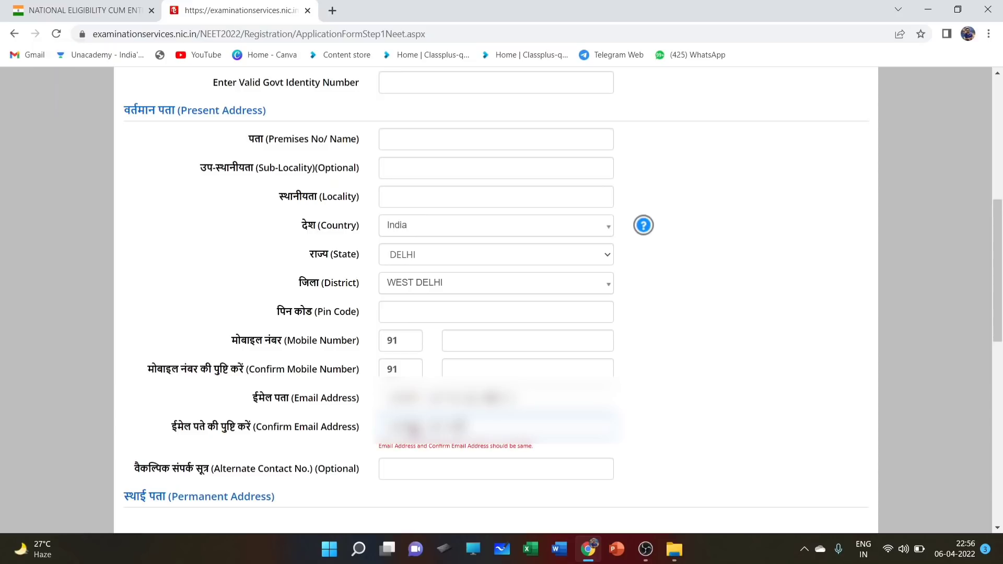
{"action": "type", "text": "*****"}
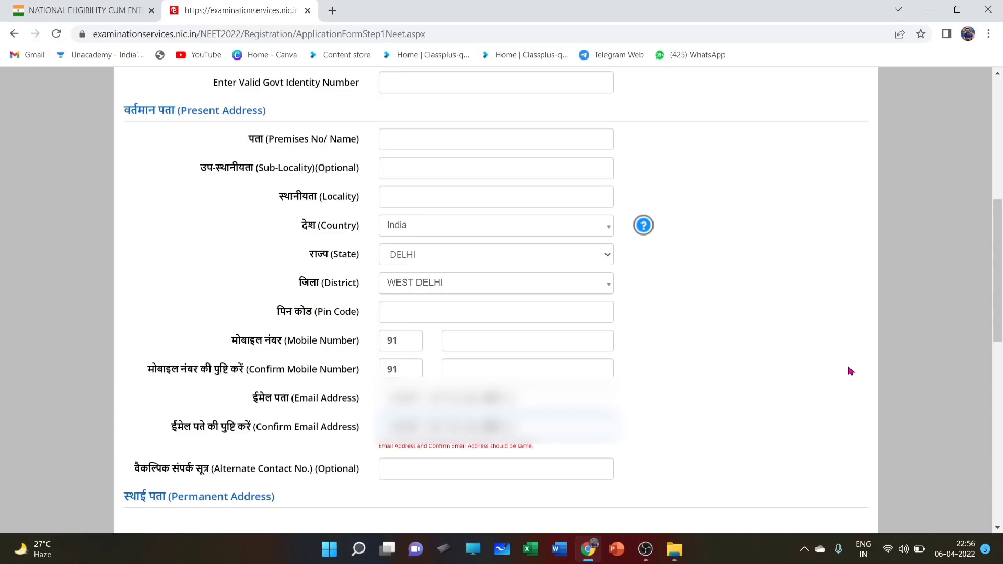
{"action": "left_click", "coordinate": [849, 368]}
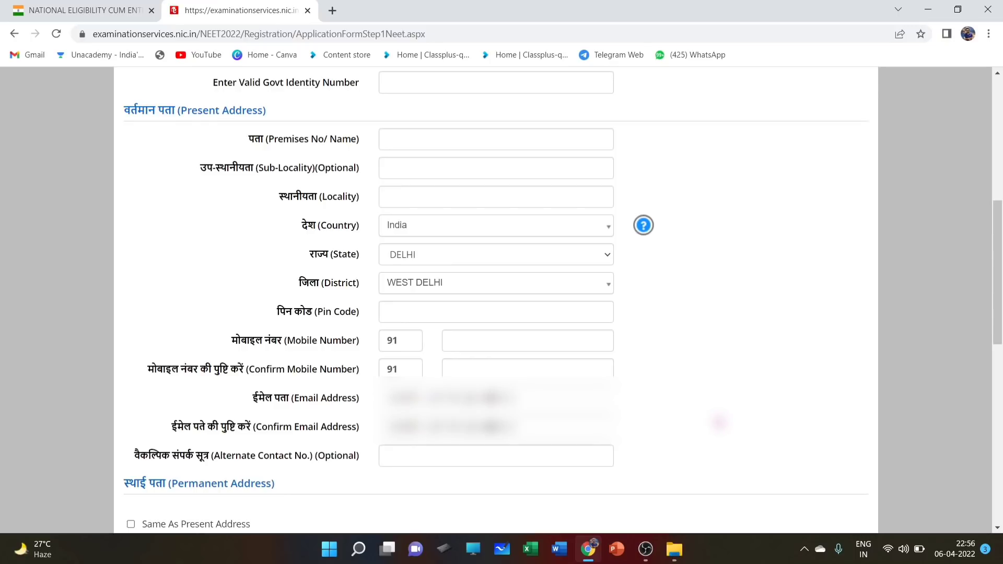
Try to set the permanent address to Same As Present Address
{"action": "scroll", "coordinate": [573, 424], "scroll_direction": "down", "scroll_amount": 2}
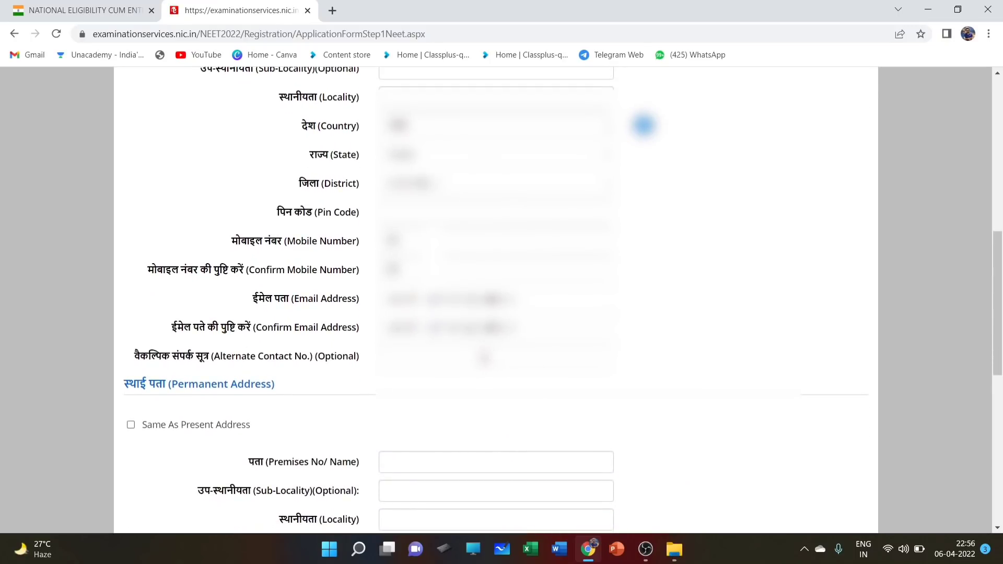
{"action": "left_click", "coordinate": [485, 356]}
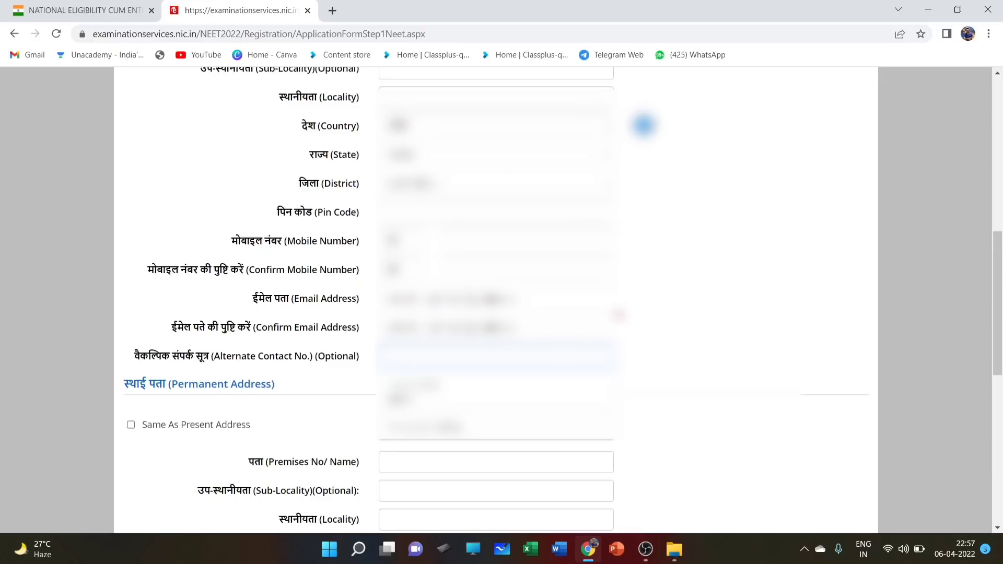
{"action": "left_click", "coordinate": [678, 309]}
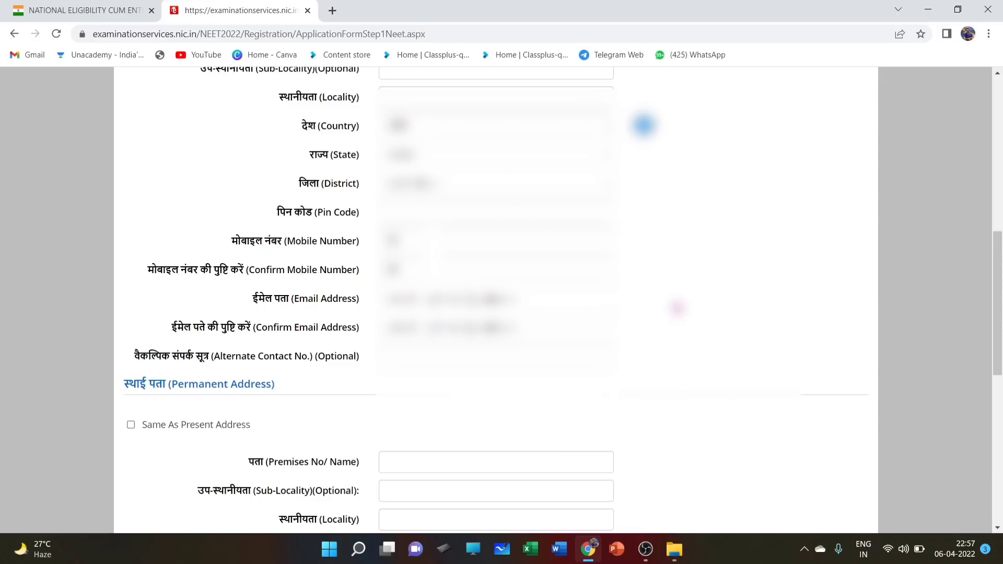
{"action": "scroll", "coordinate": [677, 308], "scroll_direction": "down", "scroll_amount": 3}
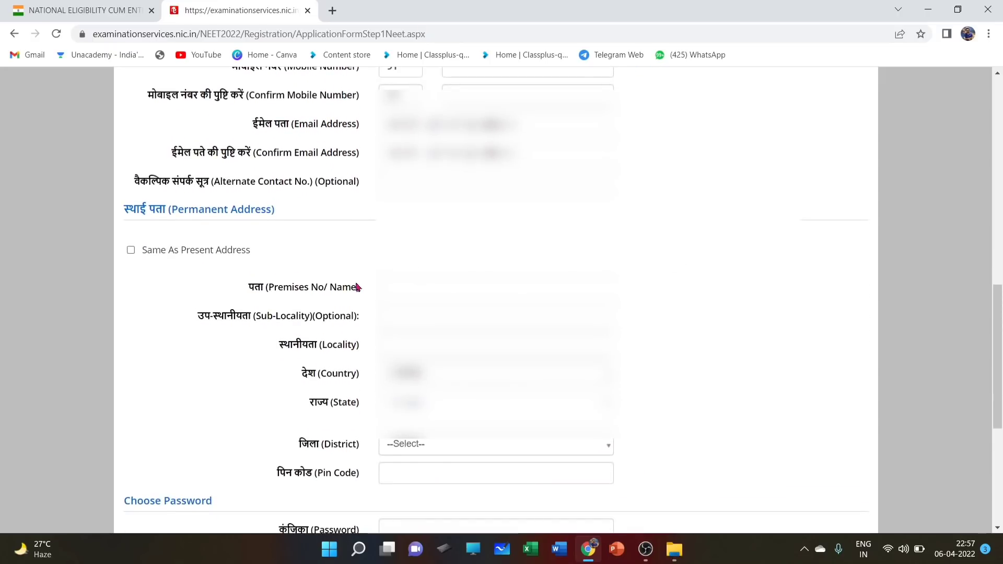
{"action": "left_click", "coordinate": [130, 251]}
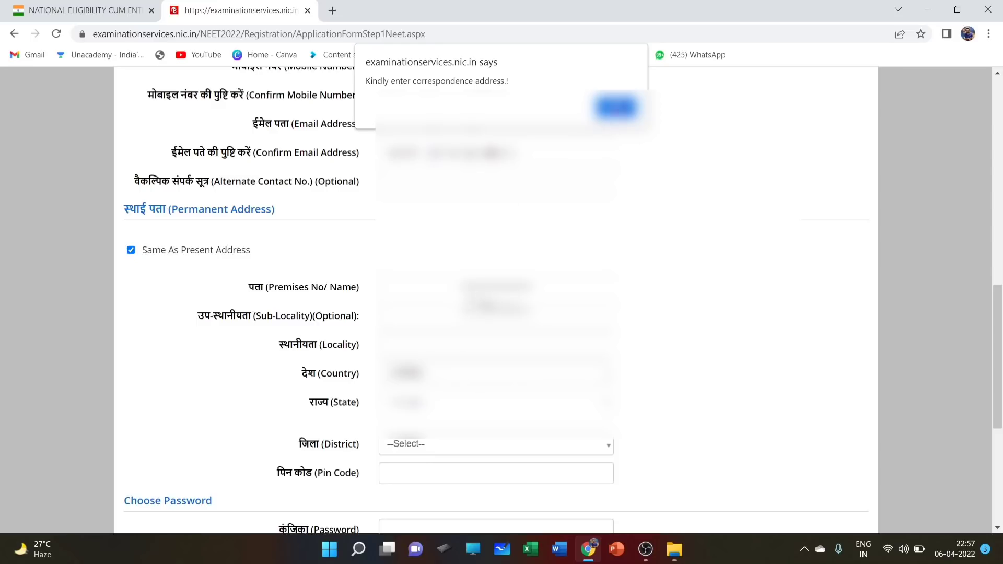
{"action": "left_click", "coordinate": [619, 108]}
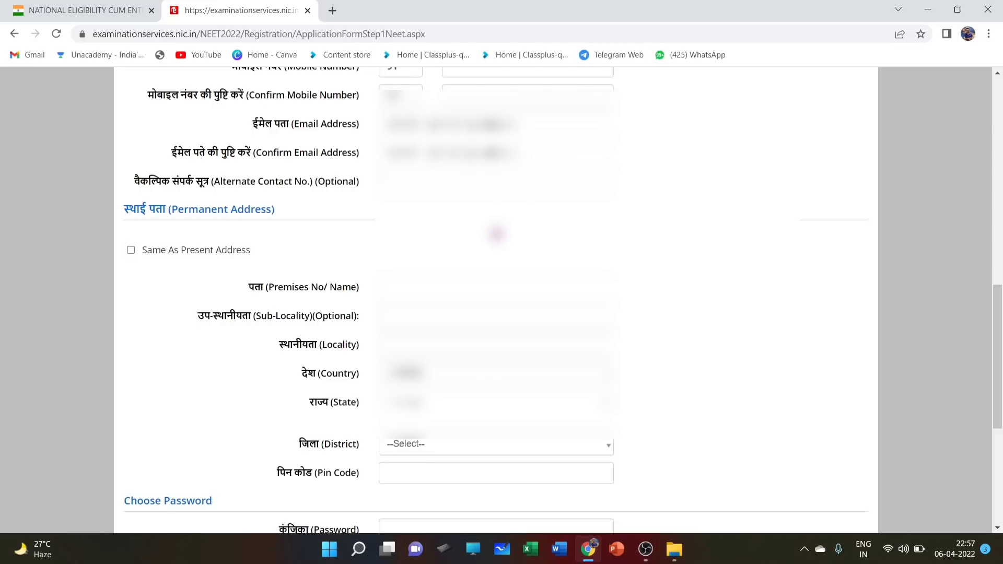
Choose "Which is the website you rarely visit ?" as the security question in the Choose Password section
{"action": "scroll", "coordinate": [496, 234], "scroll_direction": "down", "scroll_amount": 2}
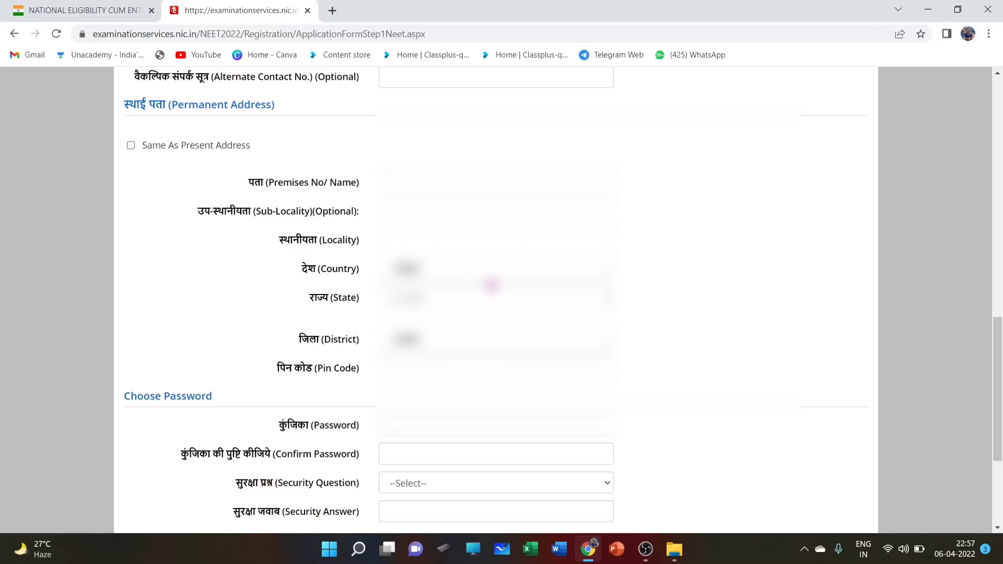
{"action": "scroll", "coordinate": [491, 285], "scroll_direction": "down", "scroll_amount": 4}
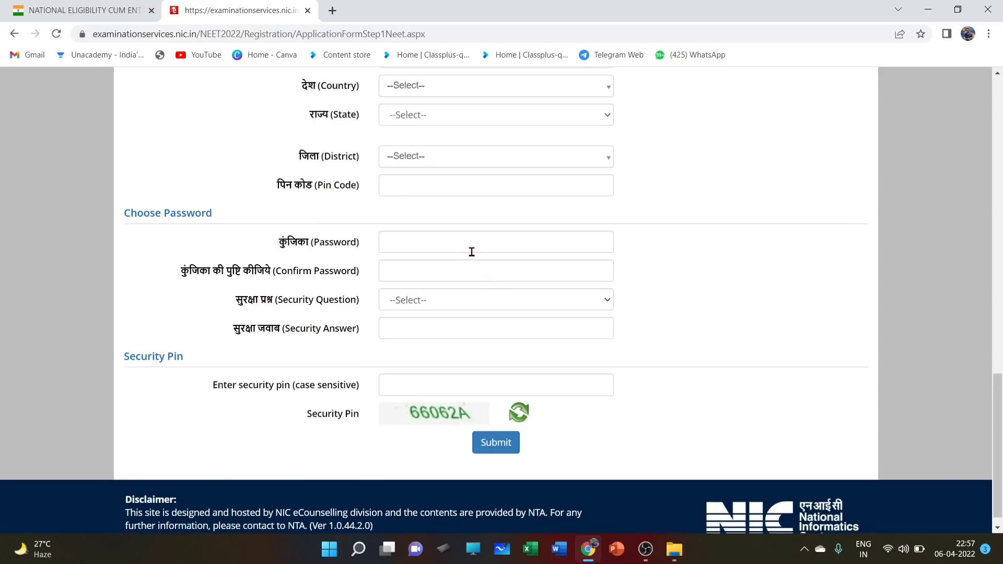
{"action": "left_click", "coordinate": [459, 306]}
{"action": "left_click", "coordinate": [456, 335]}
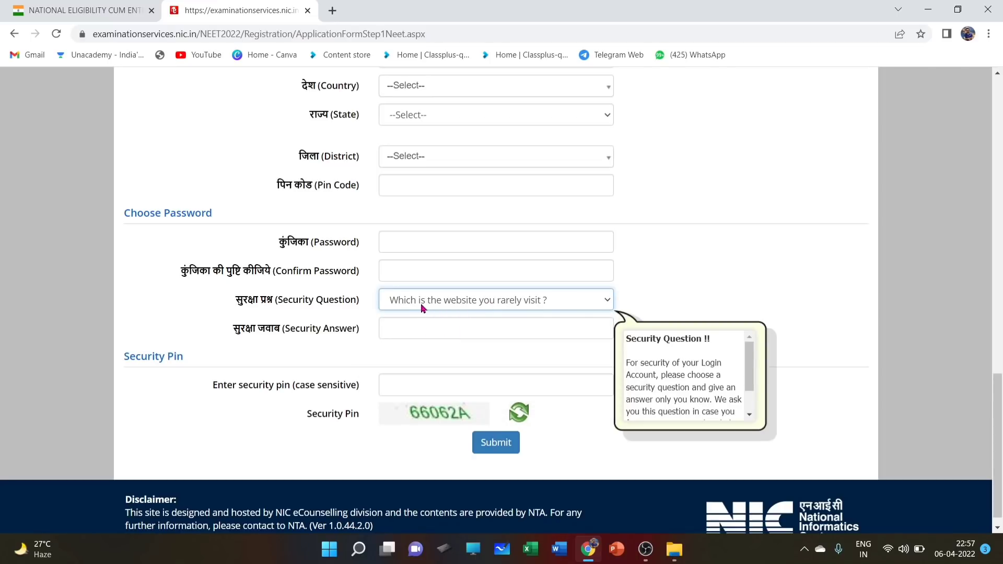
{"action": "left_click", "coordinate": [470, 336]}
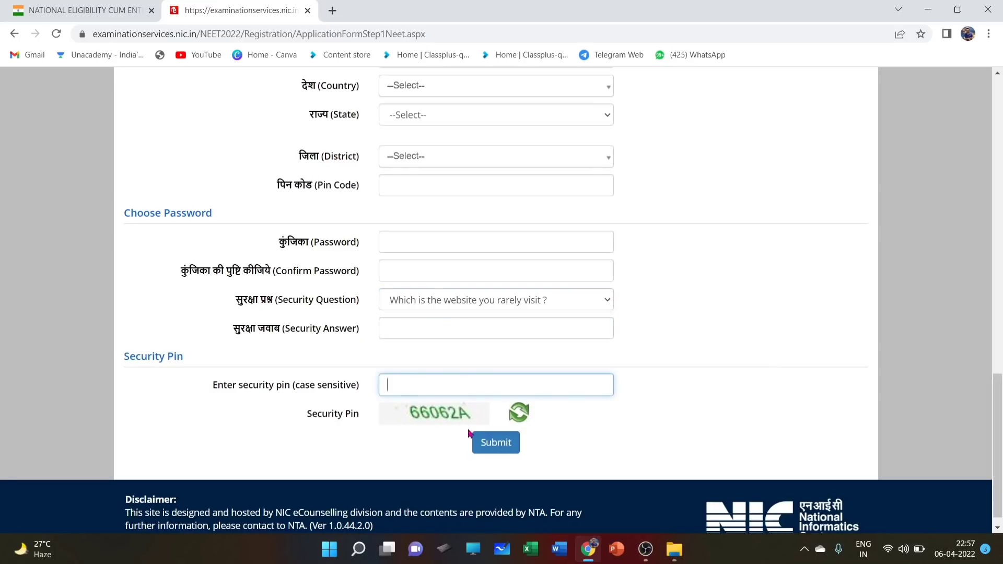
{"action": "scroll", "coordinate": [600, 332], "scroll_direction": "up", "scroll_amount": 3}
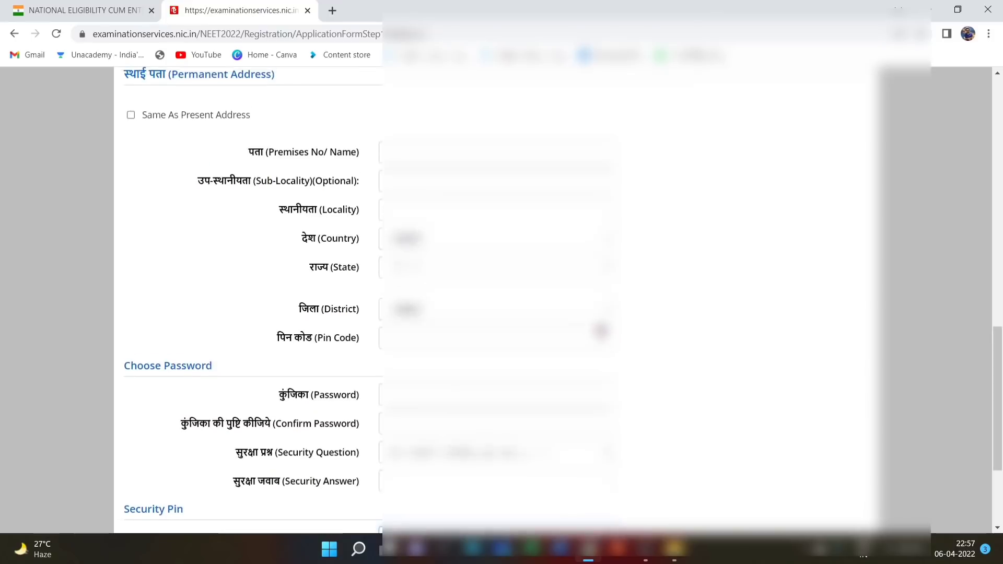
{"action": "scroll", "coordinate": [601, 331], "scroll_direction": "up", "scroll_amount": 8}
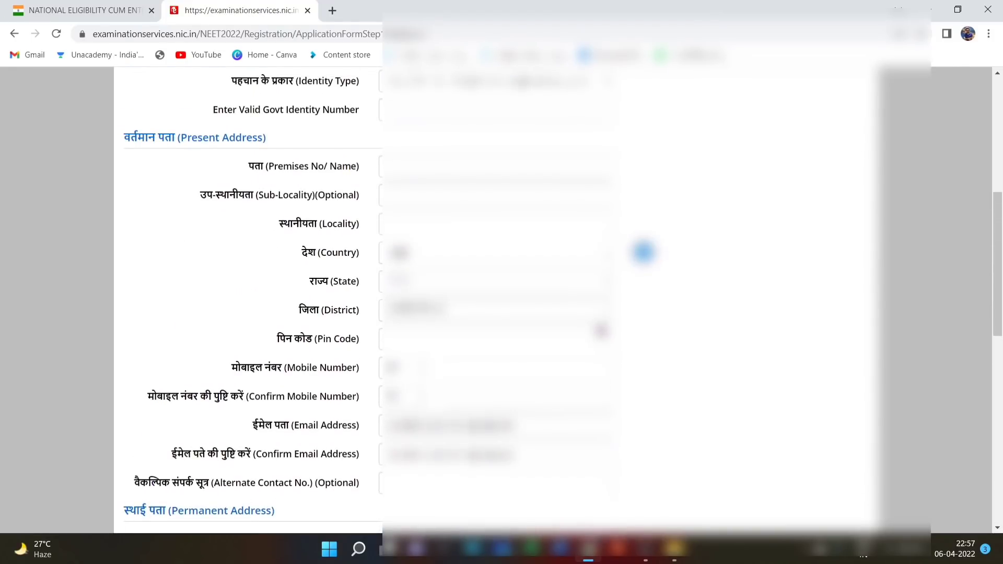
{"action": "scroll", "coordinate": [601, 330], "scroll_direction": "down", "scroll_amount": 1}
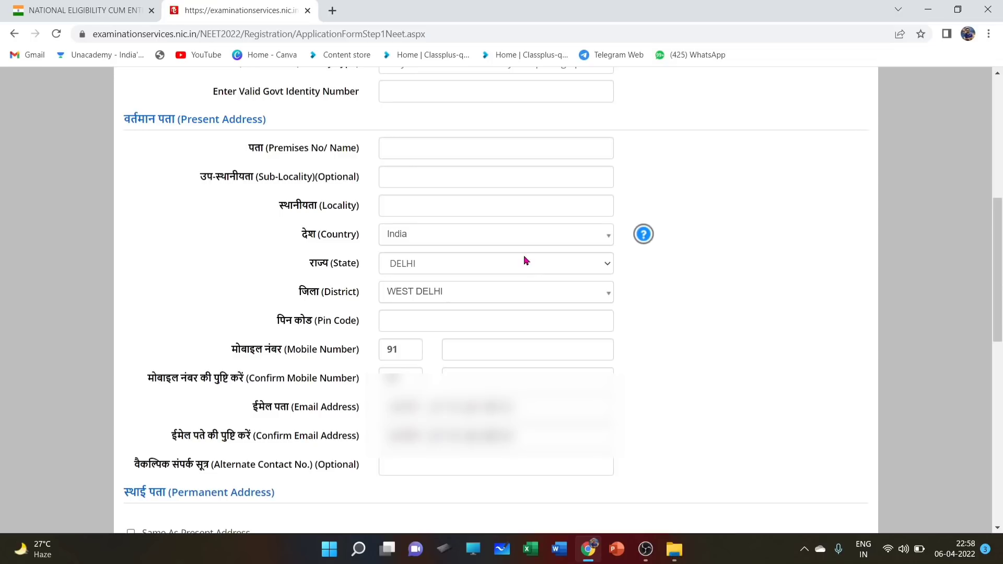
{"action": "scroll", "coordinate": [524, 258], "scroll_direction": "down", "scroll_amount": 2}
{"action": "scroll", "coordinate": [525, 259], "scroll_direction": "down", "scroll_amount": 8}
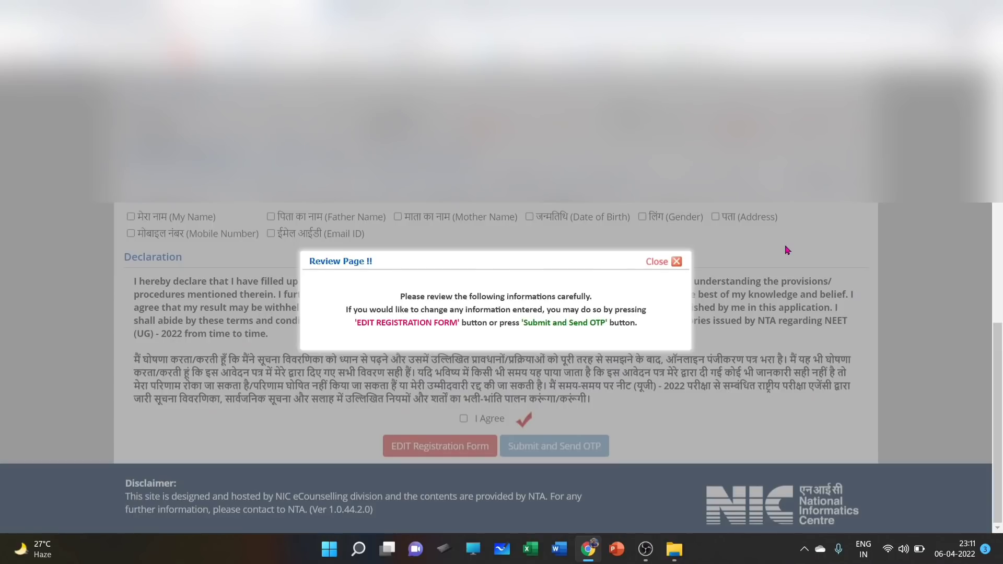
Dismiss the review notice, mark all eight details from My Name to Email ID as checked, and agree to the declaration
{"action": "left_click", "coordinate": [677, 264]}
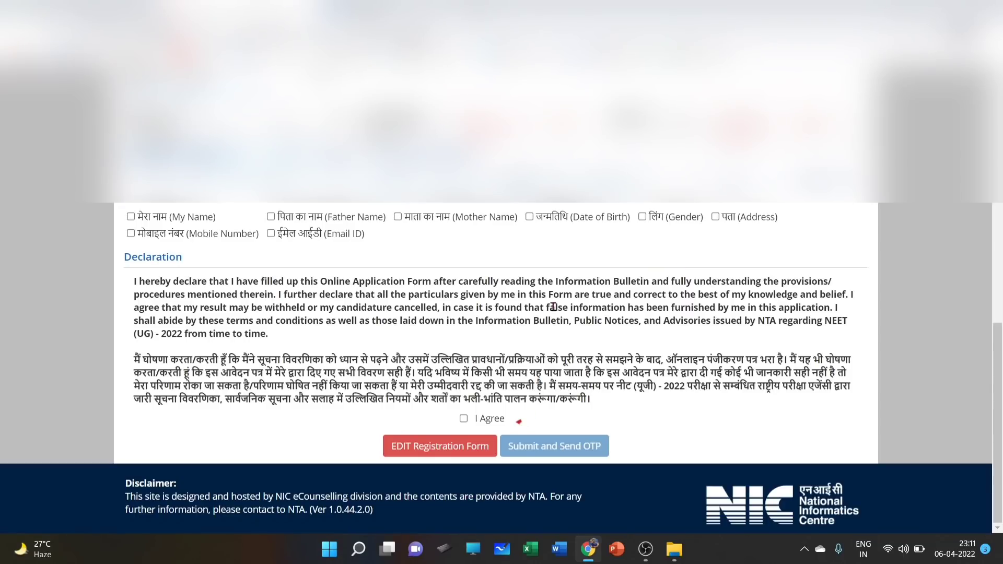
{"action": "left_click", "coordinate": [130, 217]}
{"action": "left_click", "coordinate": [271, 217]}
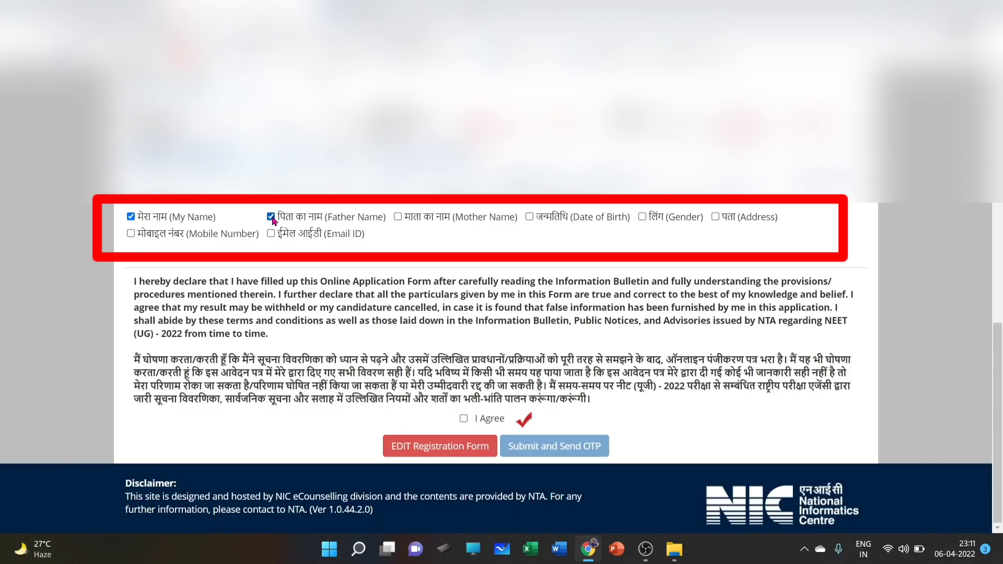
{"action": "left_click", "coordinate": [399, 217]}
{"action": "left_click", "coordinate": [642, 216]}
{"action": "left_click", "coordinate": [715, 217]}
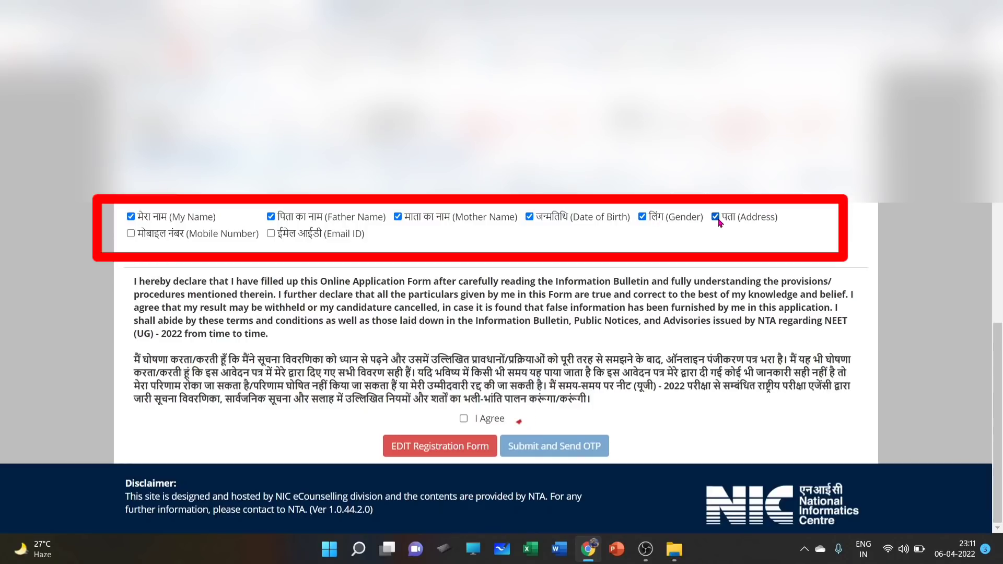
{"action": "left_click", "coordinate": [132, 234]}
{"action": "left_click", "coordinate": [271, 234]}
{"action": "left_click", "coordinate": [464, 420]}
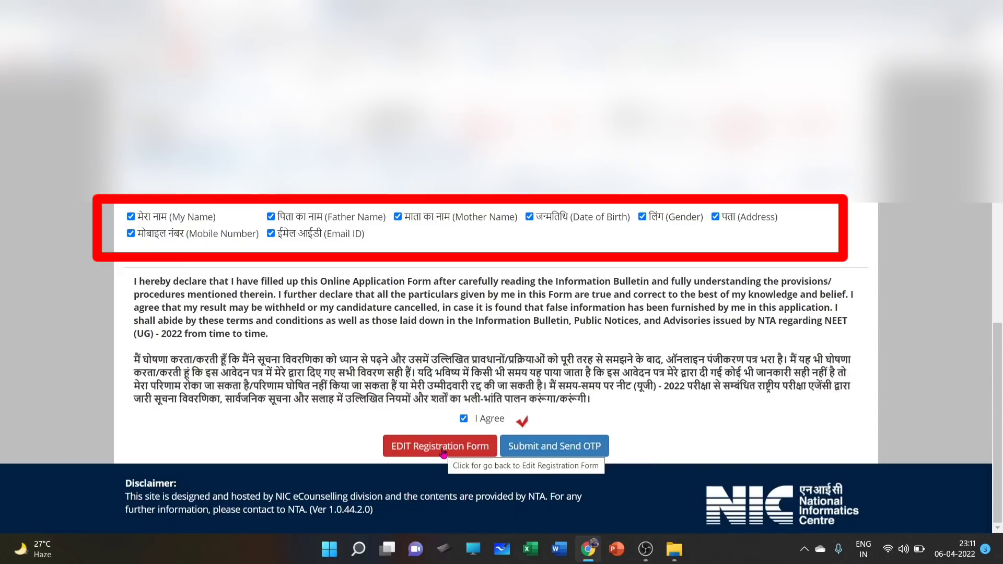
Submit the reviewed form to get an OTP, complete the registration with the one-time password, and decline saving the login password
{"action": "left_click", "coordinate": [562, 448]}
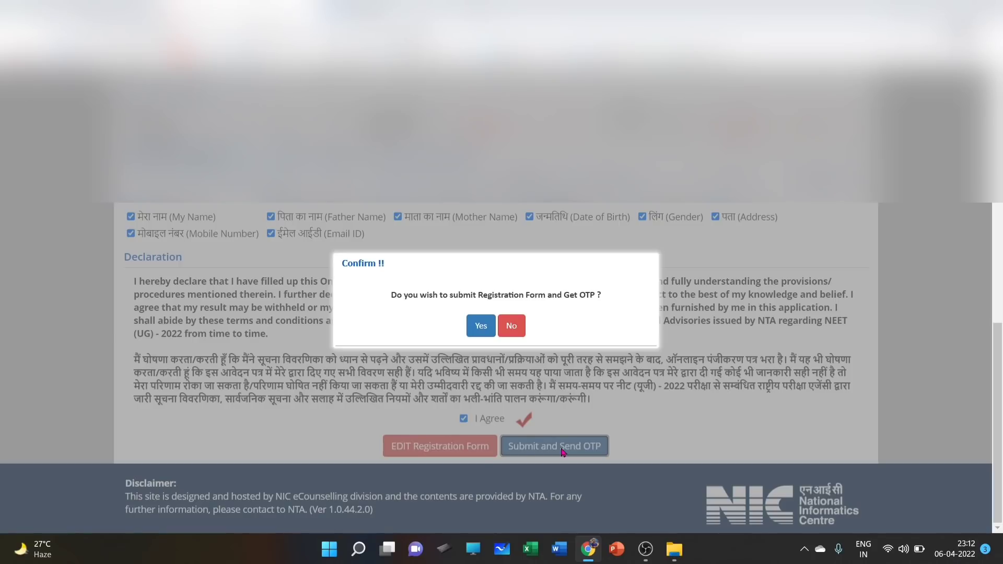
{"action": "left_click", "coordinate": [481, 326]}
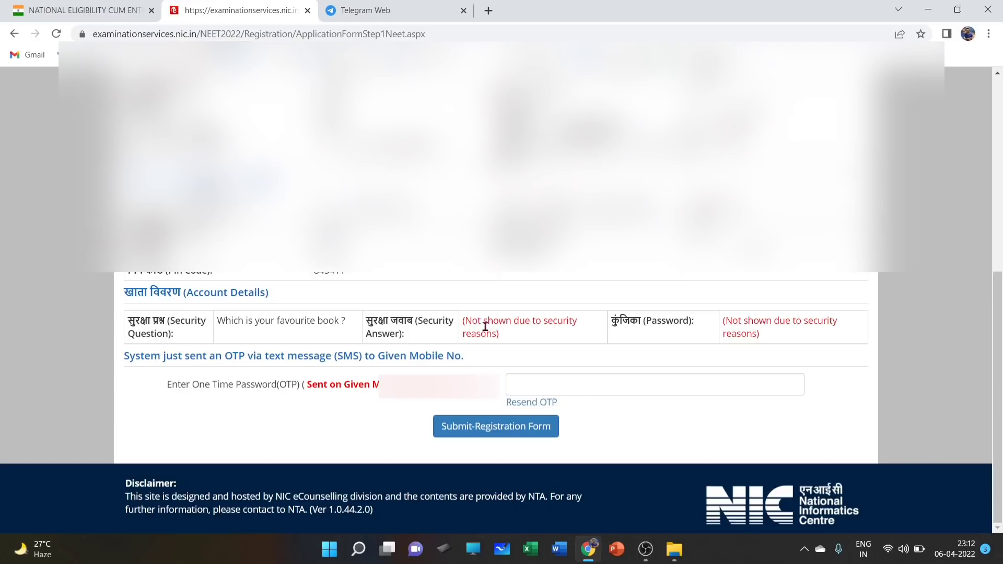
{"action": "left_click", "coordinate": [546, 381]}
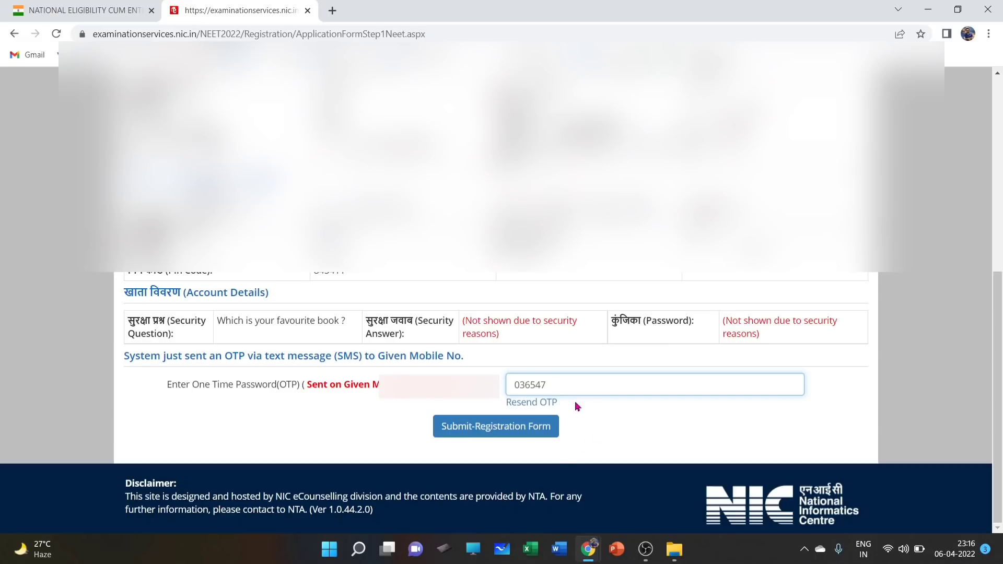
{"action": "left_click", "coordinate": [524, 437]}
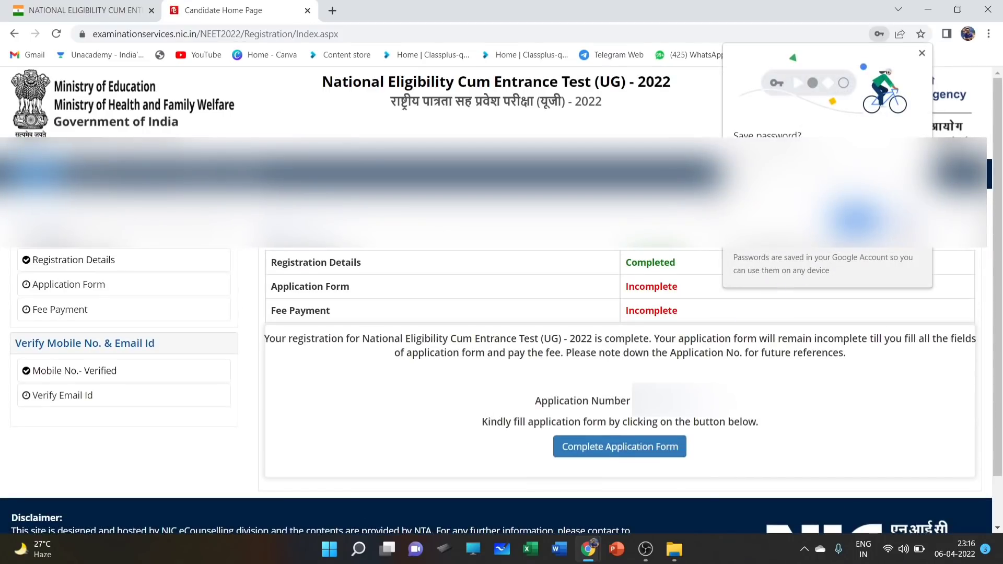
{"action": "left_click", "coordinate": [905, 219]}
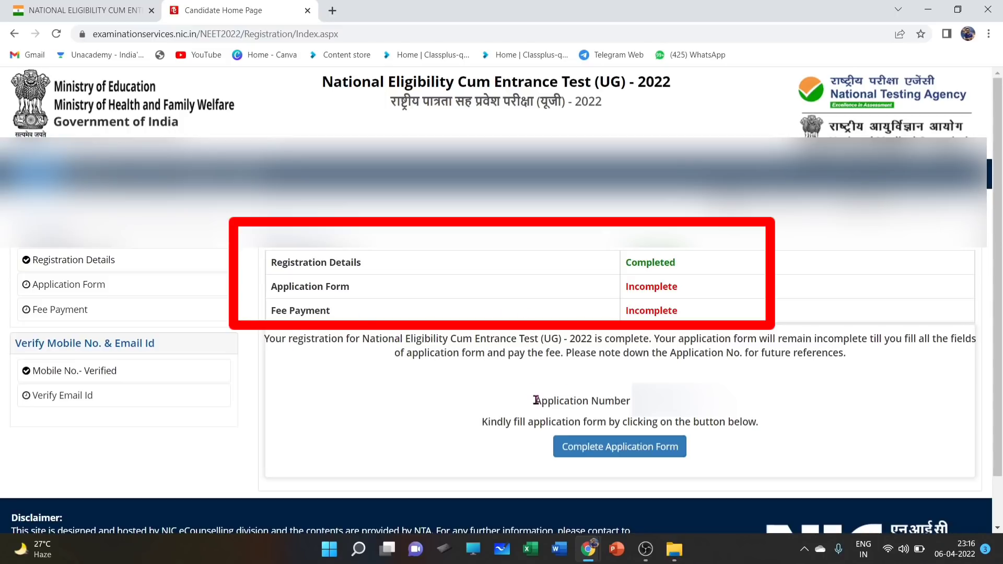
Highlight the application number, then go to the email verification page and enter the security pin to request an email OTP
{"action": "left_click_drag", "start_coordinate": [535, 402], "coordinate": [704, 402]}
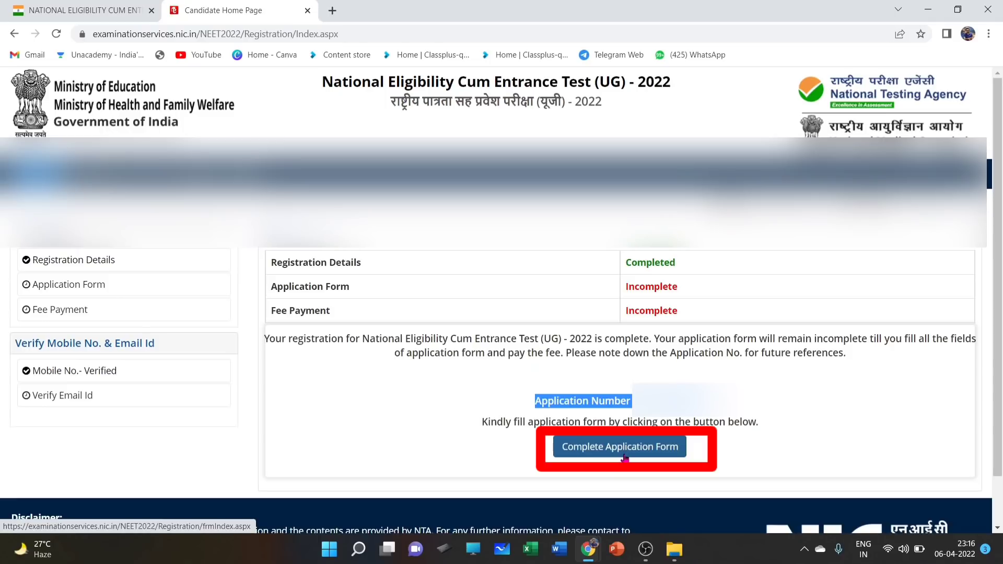
{"action": "left_click", "coordinate": [77, 397]}
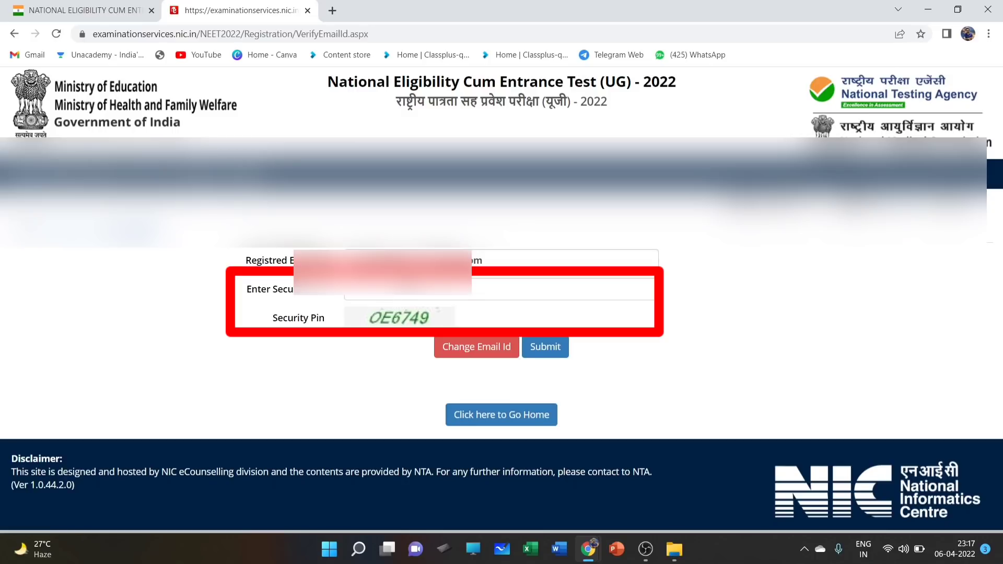
{"action": "left_click", "coordinate": [407, 289]}
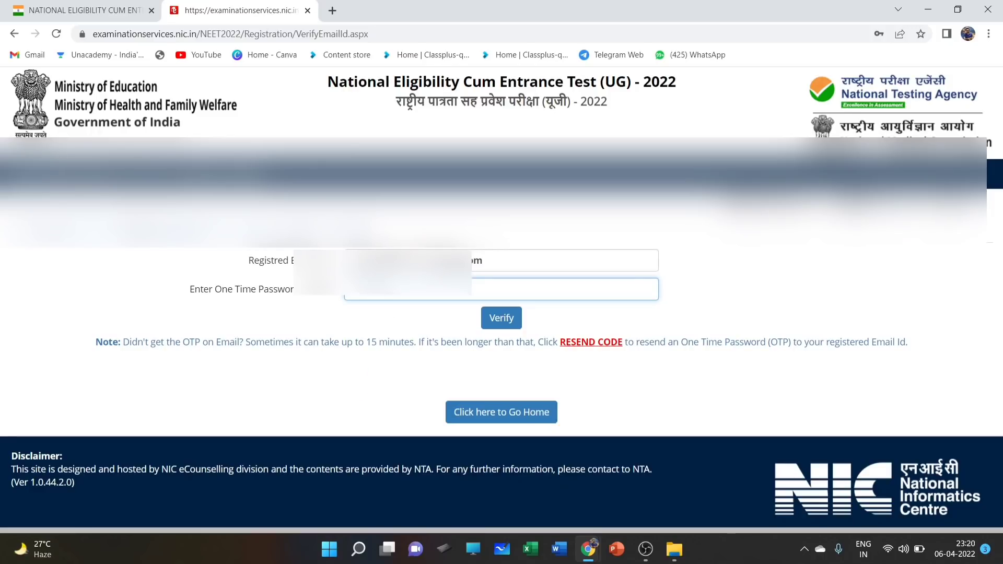
Enter the emailed one-time password to verify the email address, and return to the candidate home page
{"action": "left_click_drag", "start_coordinate": [383, 289], "coordinate": [349, 289]}
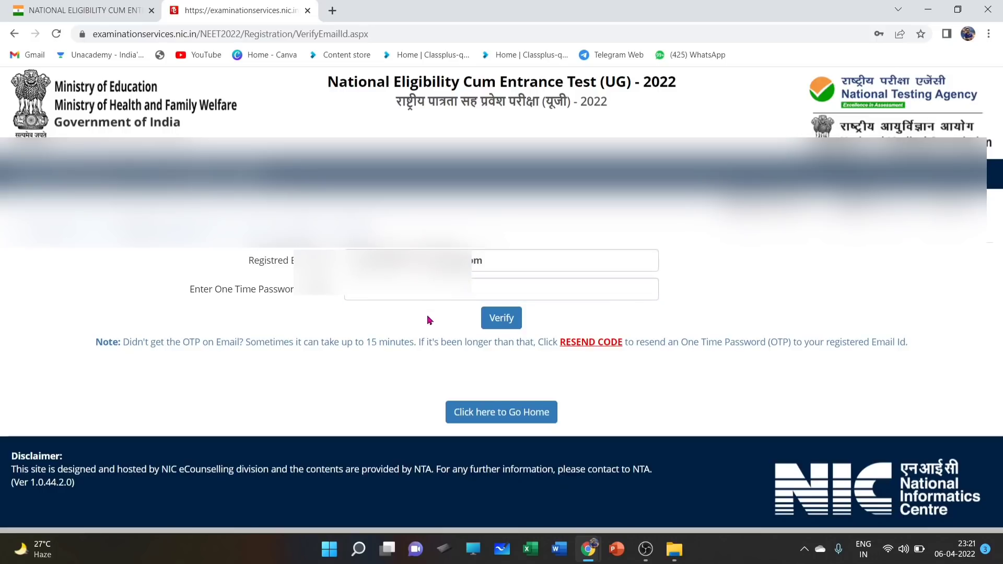
{"action": "left_click", "coordinate": [504, 326]}
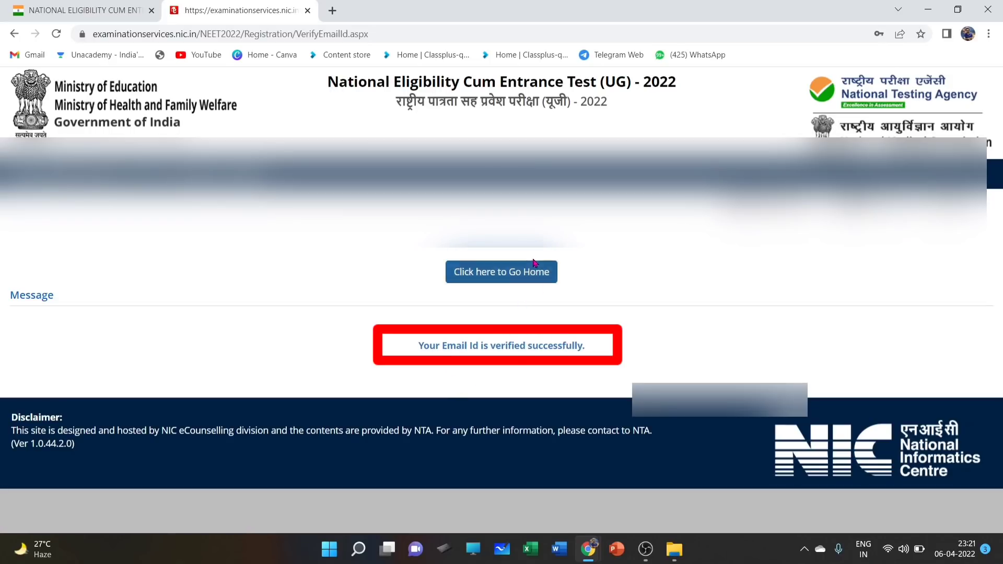
{"action": "left_click", "coordinate": [523, 281]}
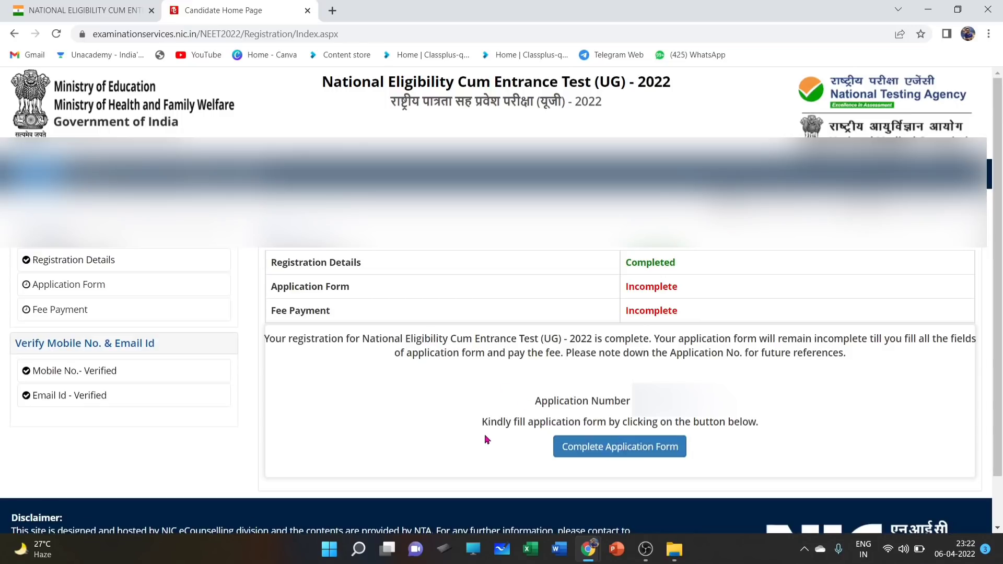
Start completing the application form and open its Personal Detail section
{"action": "left_click", "coordinate": [612, 450]}
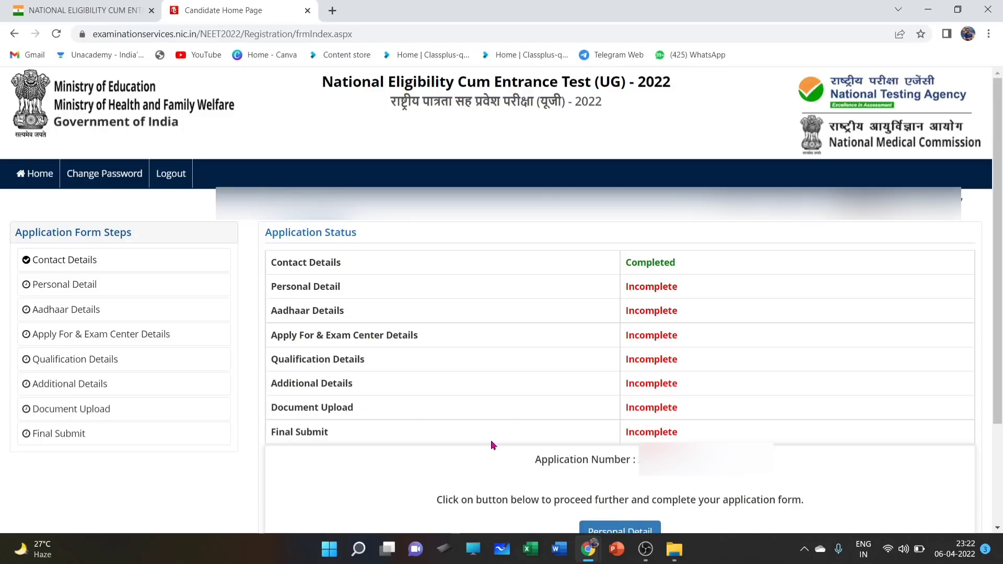
{"action": "scroll", "coordinate": [491, 444], "scroll_direction": "down", "scroll_amount": 3}
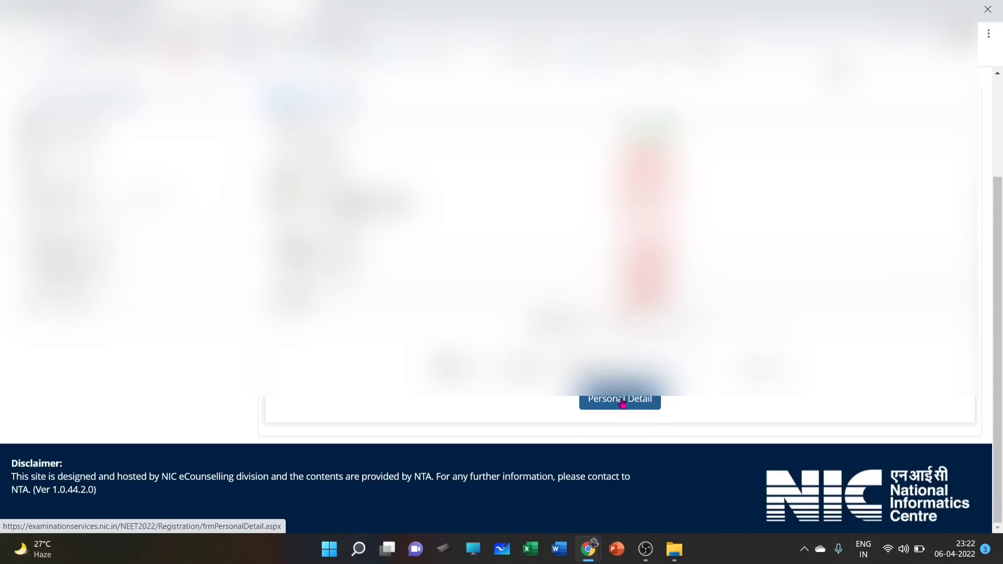
{"action": "left_click", "coordinate": [622, 402]}
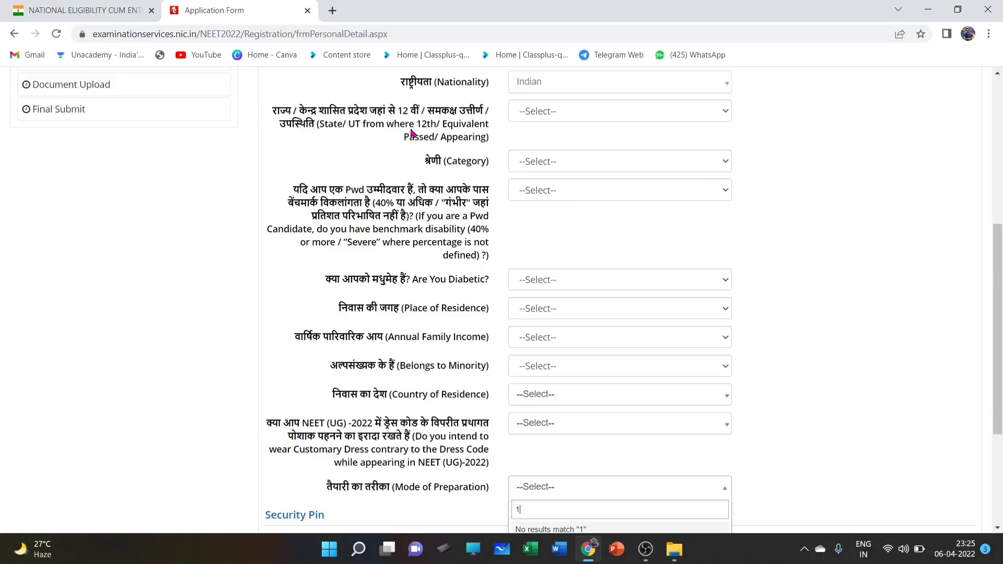
Set the state of 12th passing or appearing to DELHI (NCT) and the category to General
{"action": "left_click", "coordinate": [544, 119]}
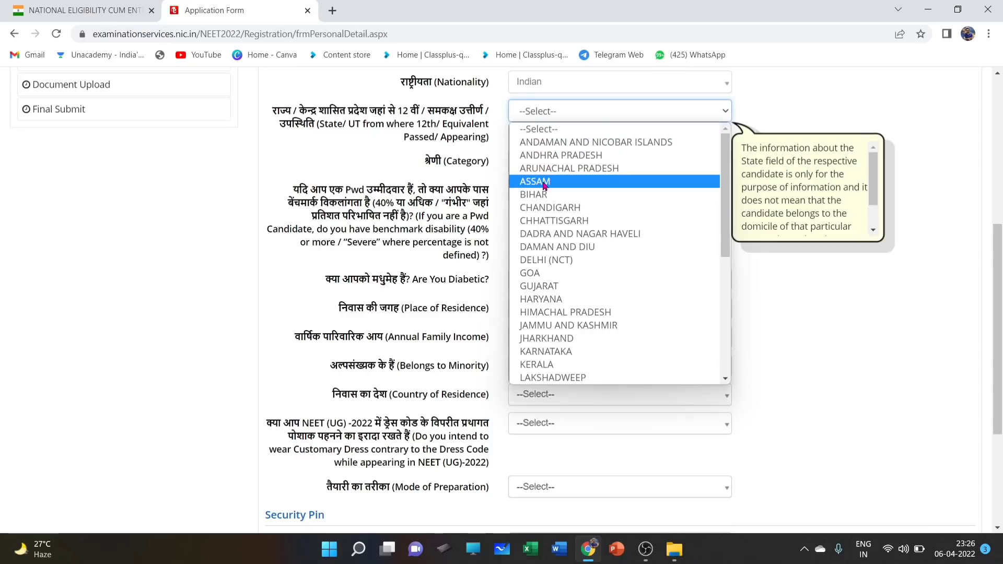
{"action": "left_click", "coordinate": [542, 264]}
{"action": "left_click", "coordinate": [542, 268]}
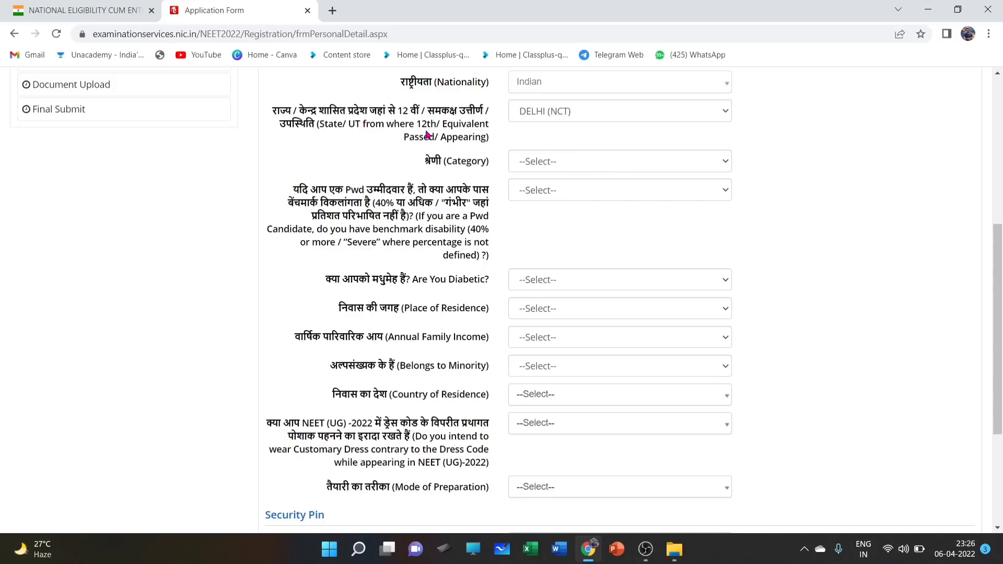
{"action": "left_click", "coordinate": [542, 166]}
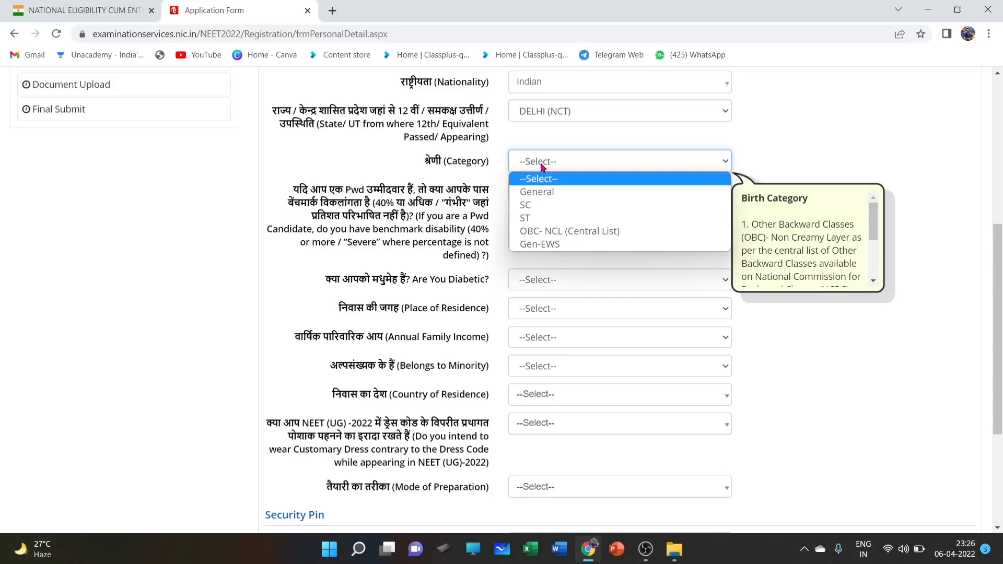
{"action": "left_click", "coordinate": [540, 195]}
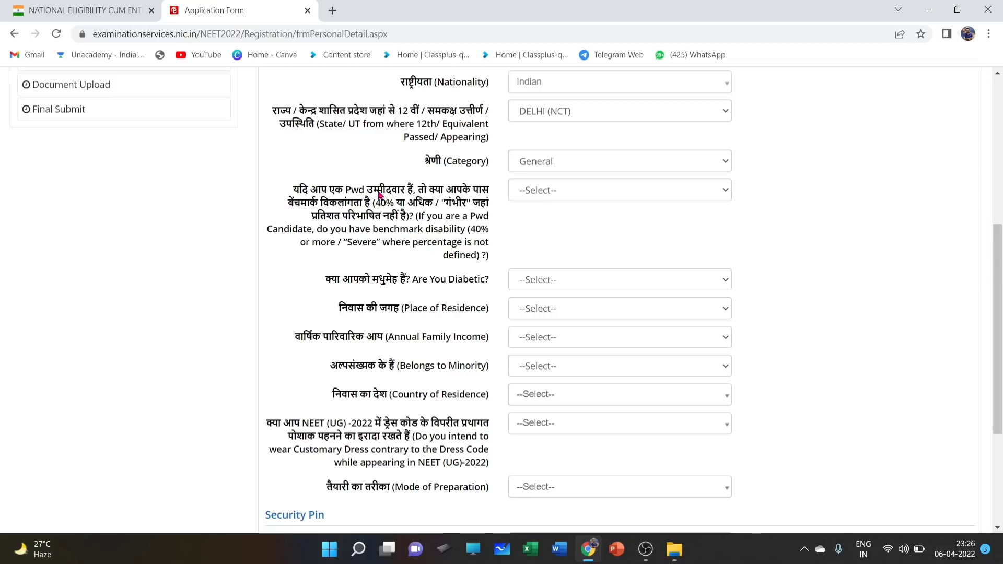
Answer No to both the PwD benchmark disability question and the diabetic question
{"action": "left_click", "coordinate": [562, 190]}
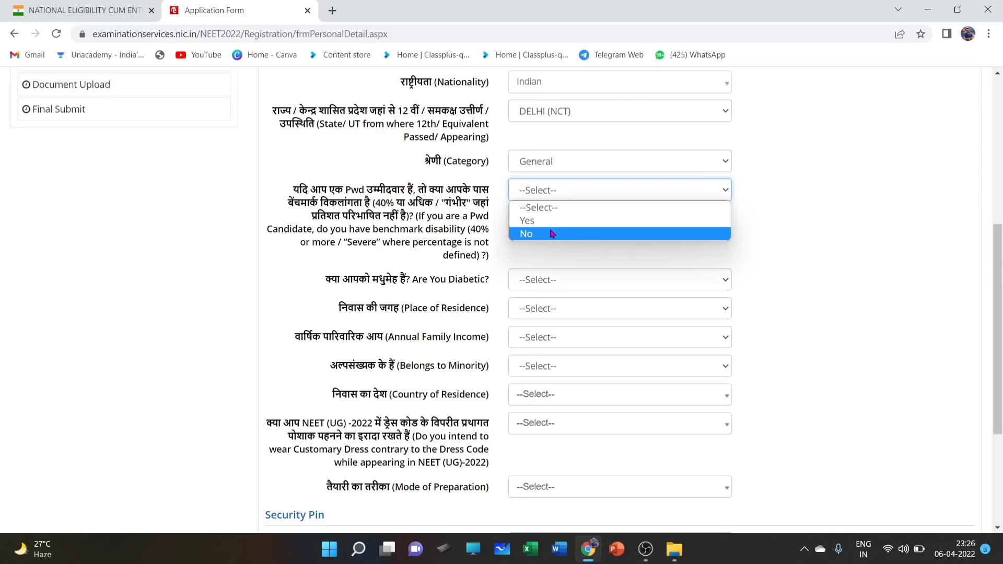
{"action": "left_click", "coordinate": [553, 234]}
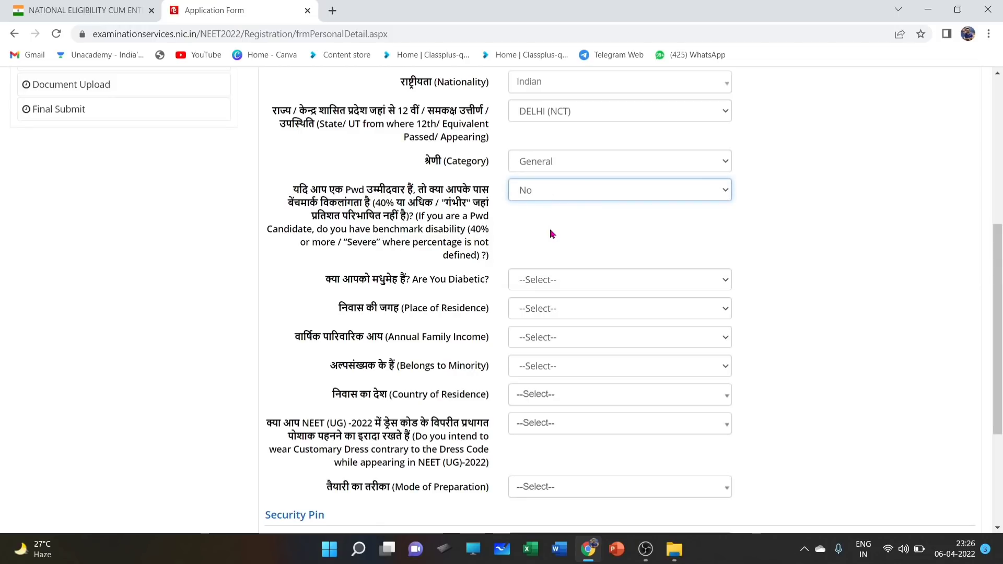
{"action": "left_click", "coordinate": [544, 285]}
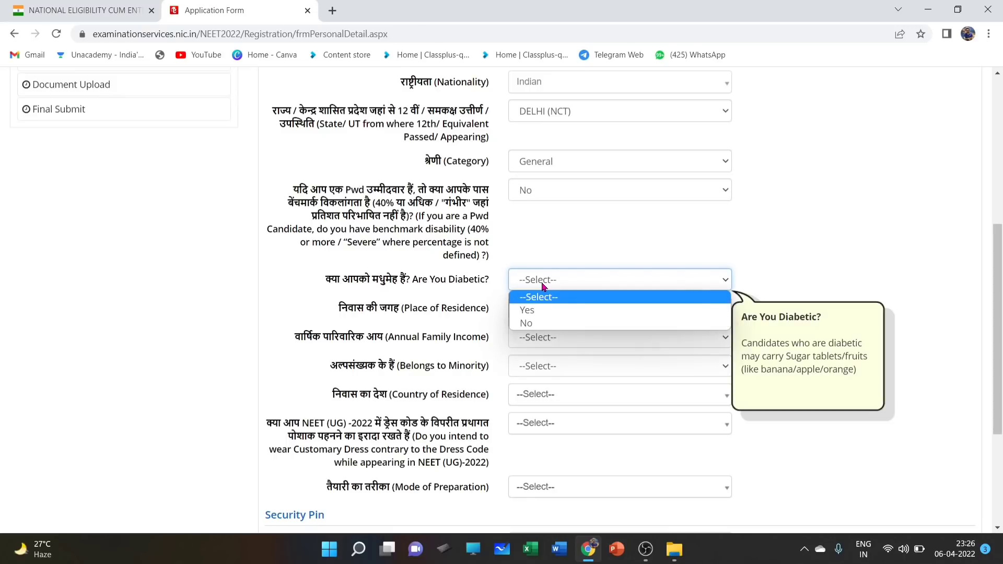
{"action": "left_click", "coordinate": [532, 326]}
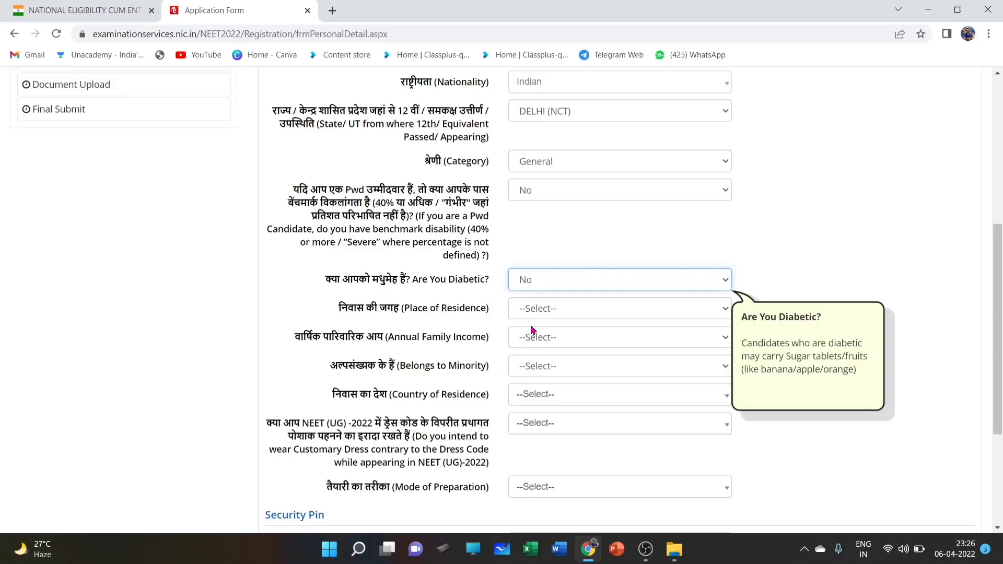
{"action": "left_click", "coordinate": [559, 313]}
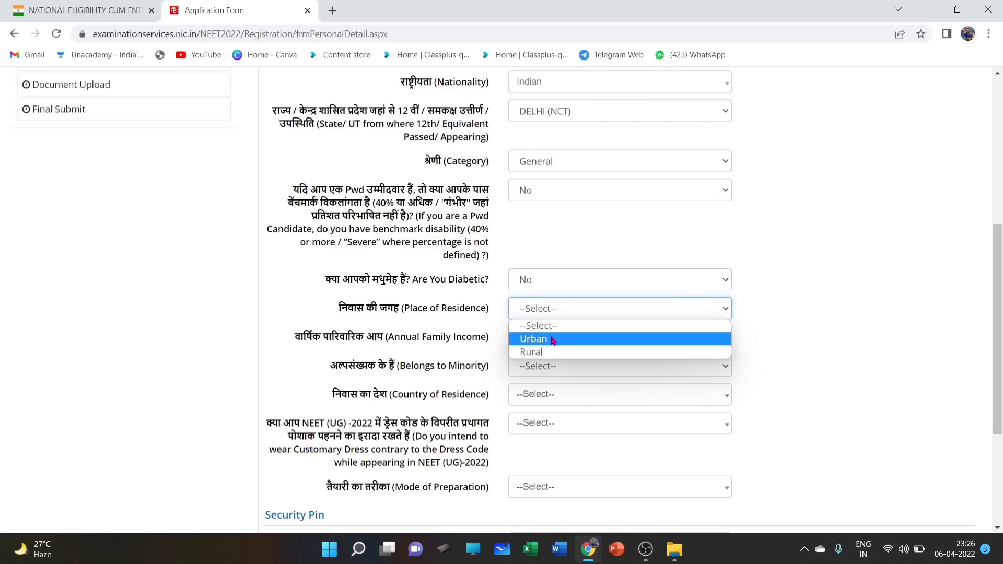
{"action": "left_click", "coordinate": [534, 339]}
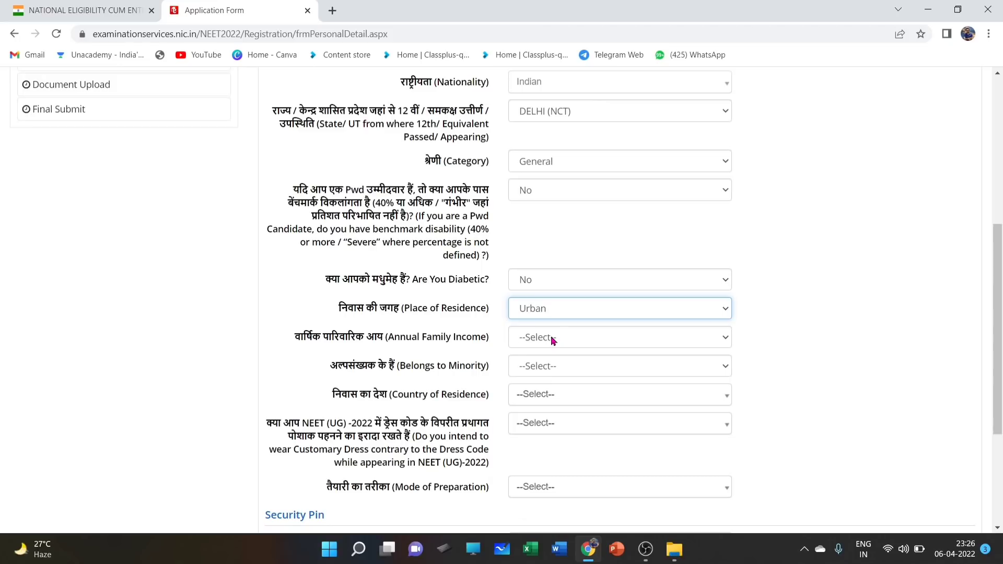
{"action": "left_click", "coordinate": [553, 341]}
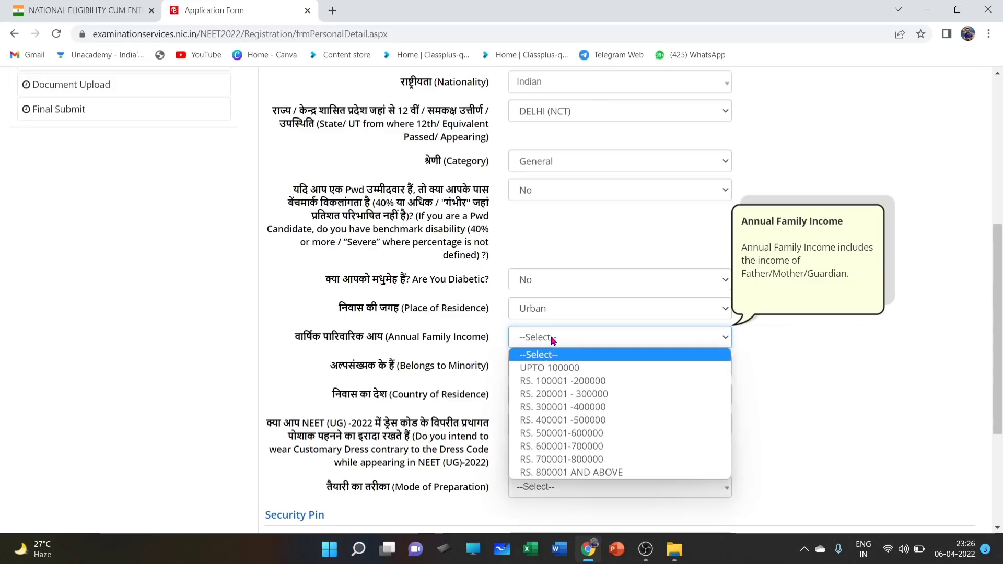
{"action": "left_click", "coordinate": [555, 407]}
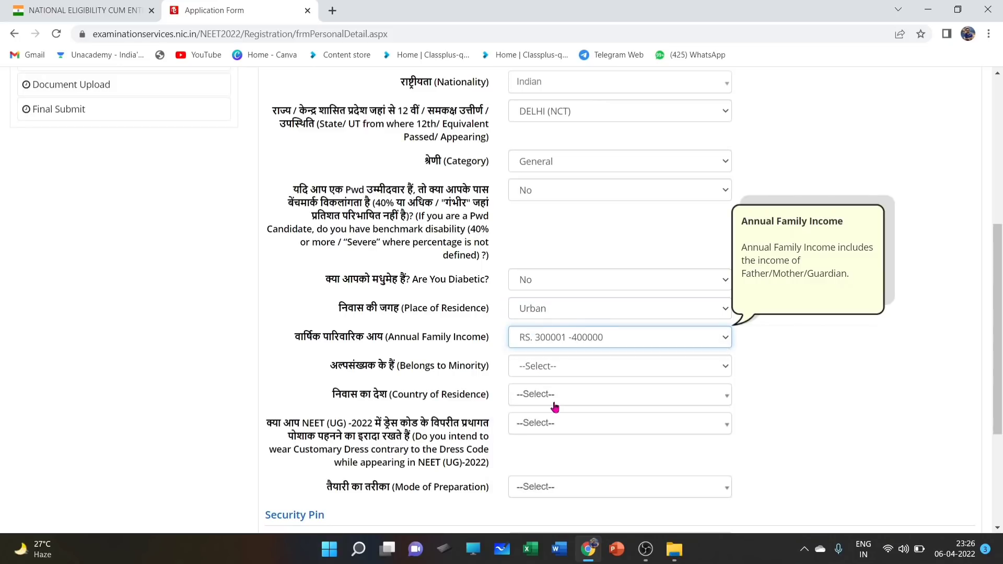
Set Belongs to Minority to No and the country of residence to India
{"action": "left_click", "coordinate": [555, 372]}
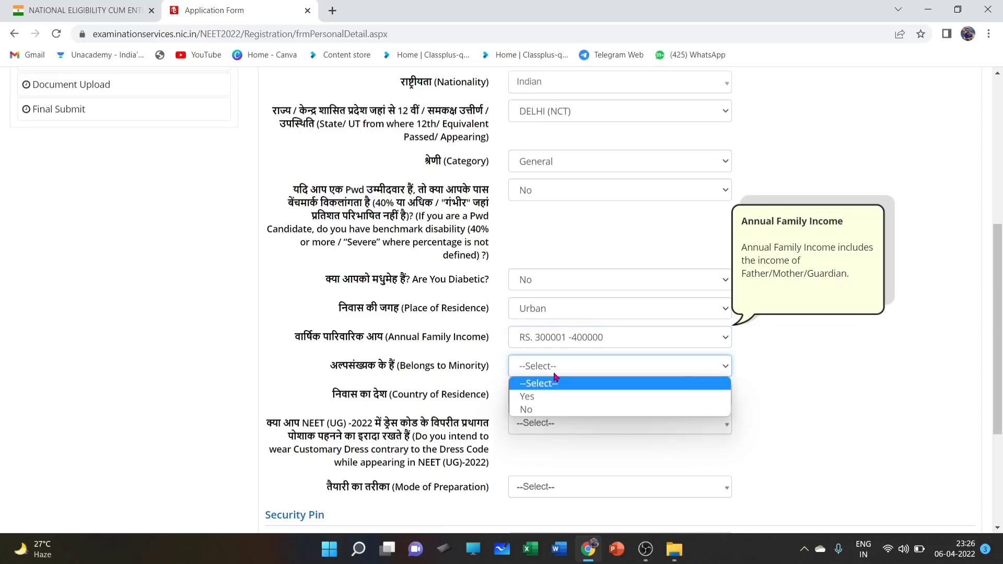
{"action": "left_click", "coordinate": [554, 411]}
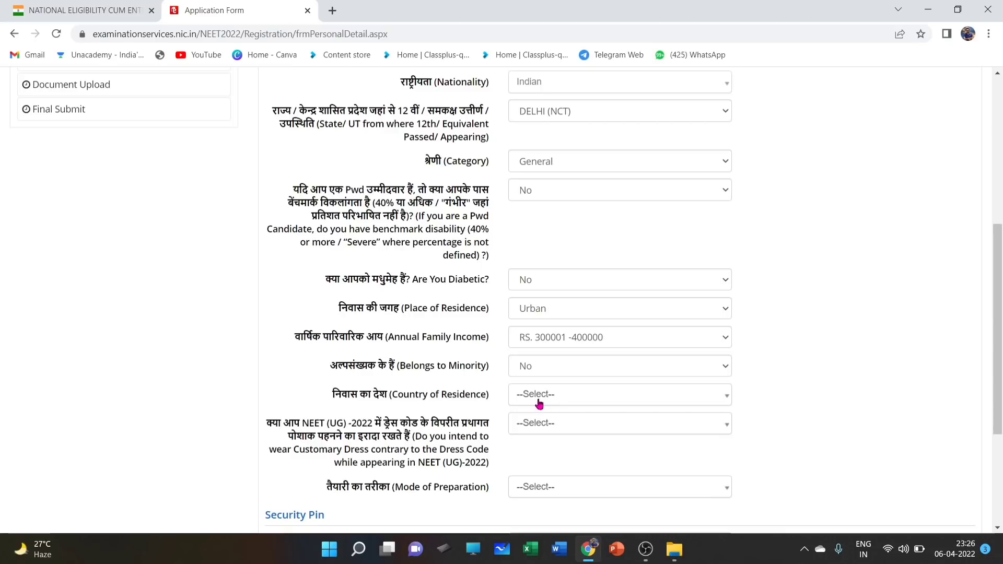
{"action": "left_click", "coordinate": [539, 403]}
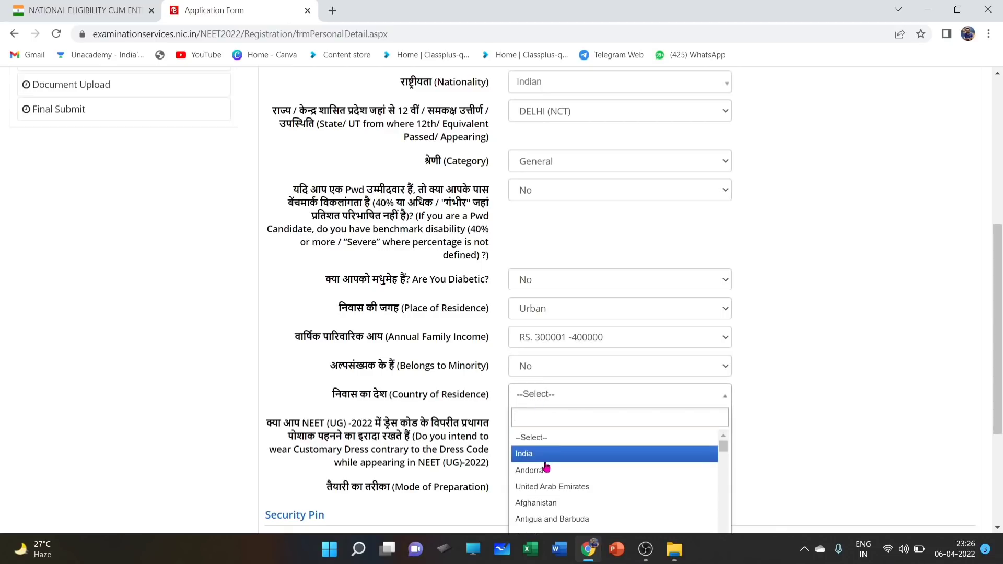
{"action": "scroll", "coordinate": [546, 466], "scroll_direction": "down", "scroll_amount": 1}
{"action": "scroll", "coordinate": [546, 466], "scroll_direction": "up", "scroll_amount": 1}
{"action": "left_click", "coordinate": [554, 452]}
Answer No to the question about wearing customary dress contrary to the NEET (UG)-2022 dress code
{"action": "scroll", "coordinate": [555, 454], "scroll_direction": "down", "scroll_amount": 2}
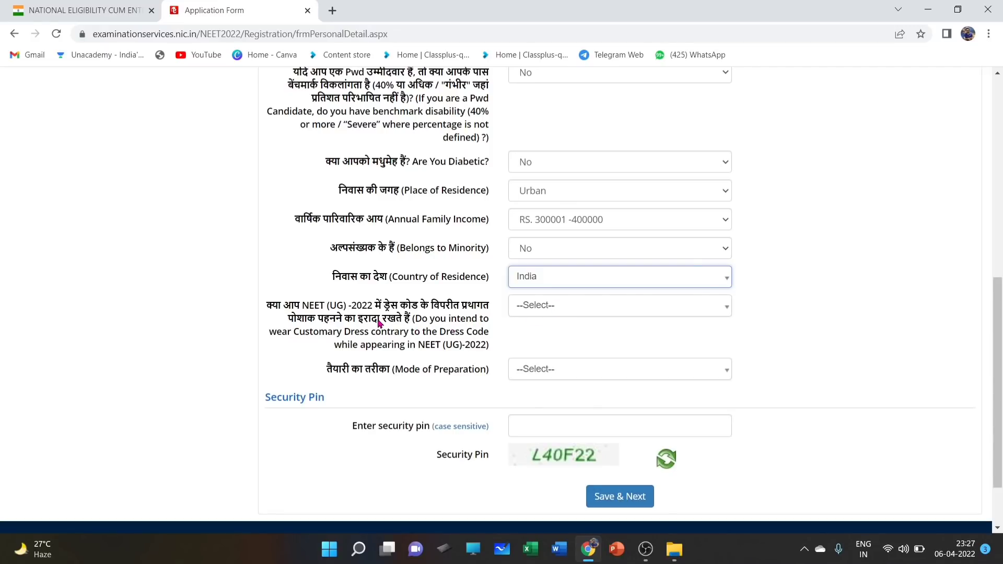
{"action": "left_click", "coordinate": [567, 309]}
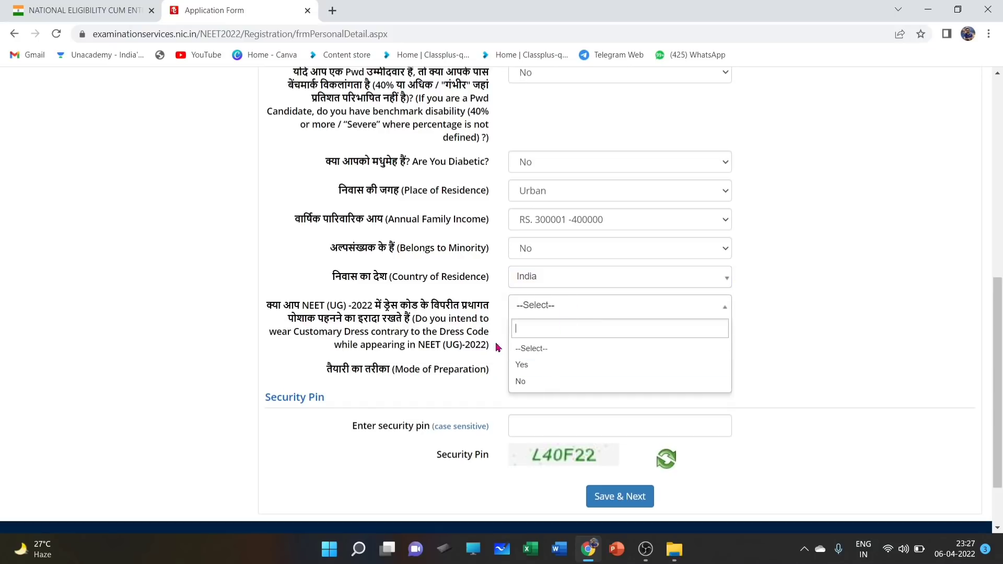
{"action": "left_click", "coordinate": [807, 318]}
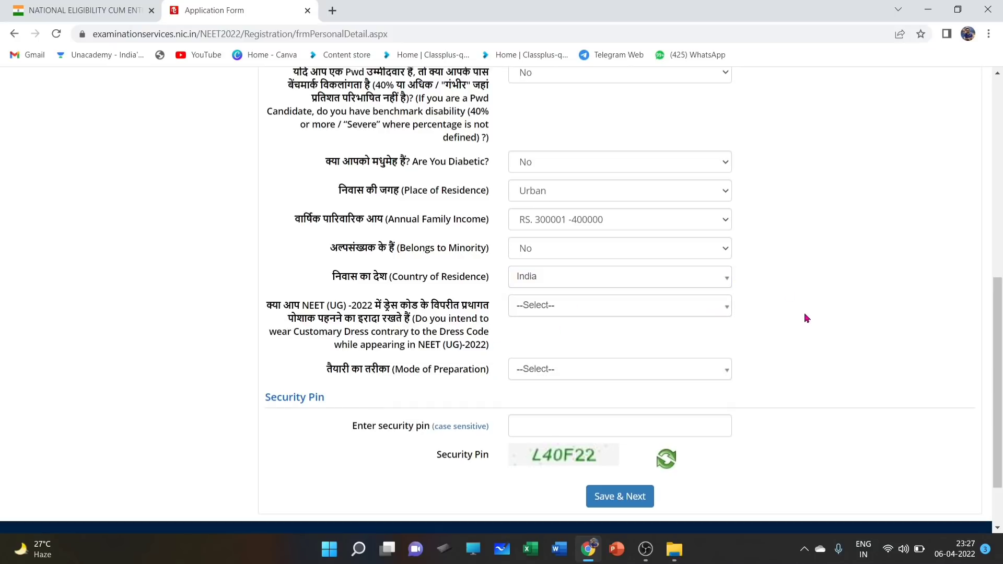
{"action": "left_click", "coordinate": [536, 312]}
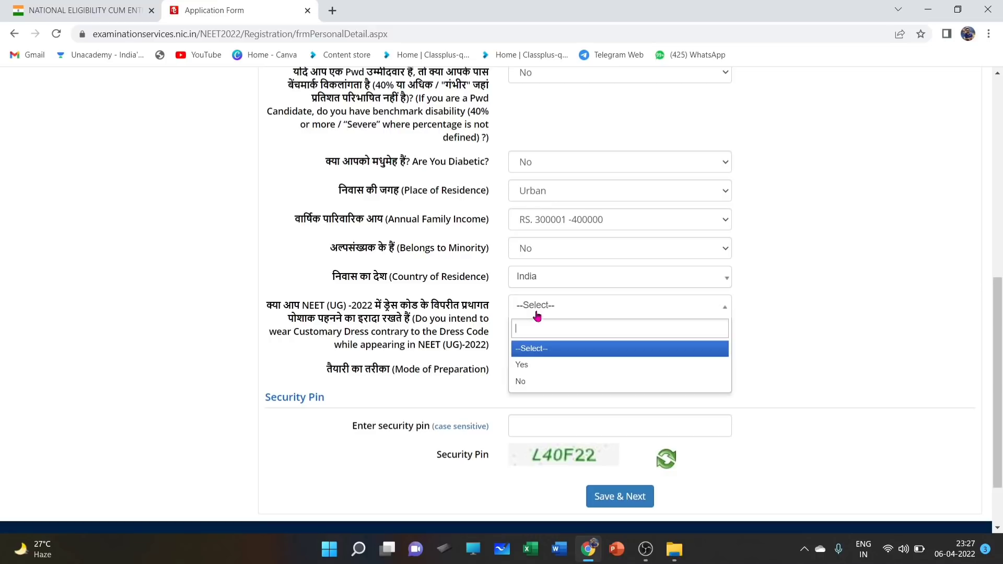
{"action": "left_click", "coordinate": [524, 387]}
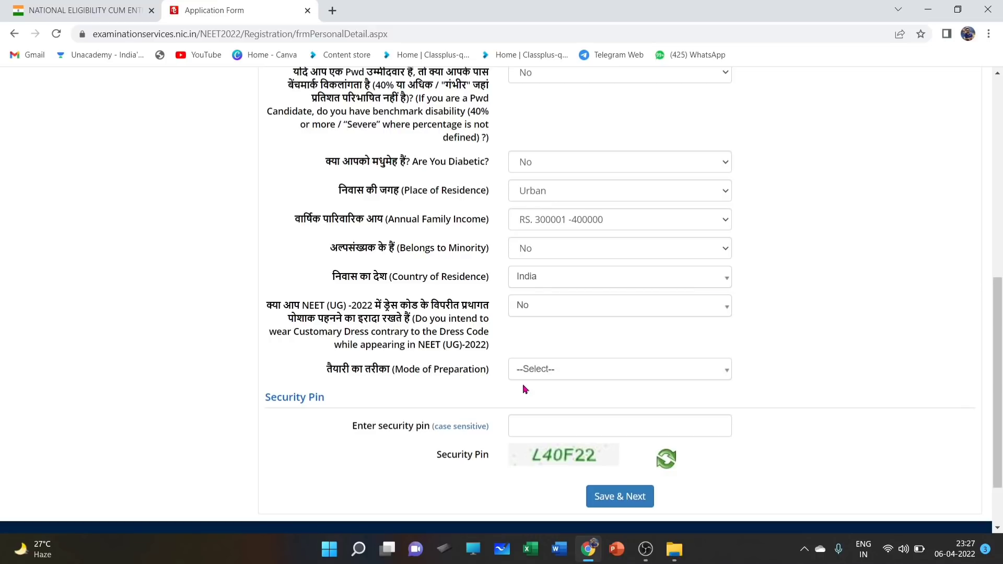
Change the customary dress answer to Yes and switch it back to No
{"action": "left_click", "coordinate": [580, 313]}
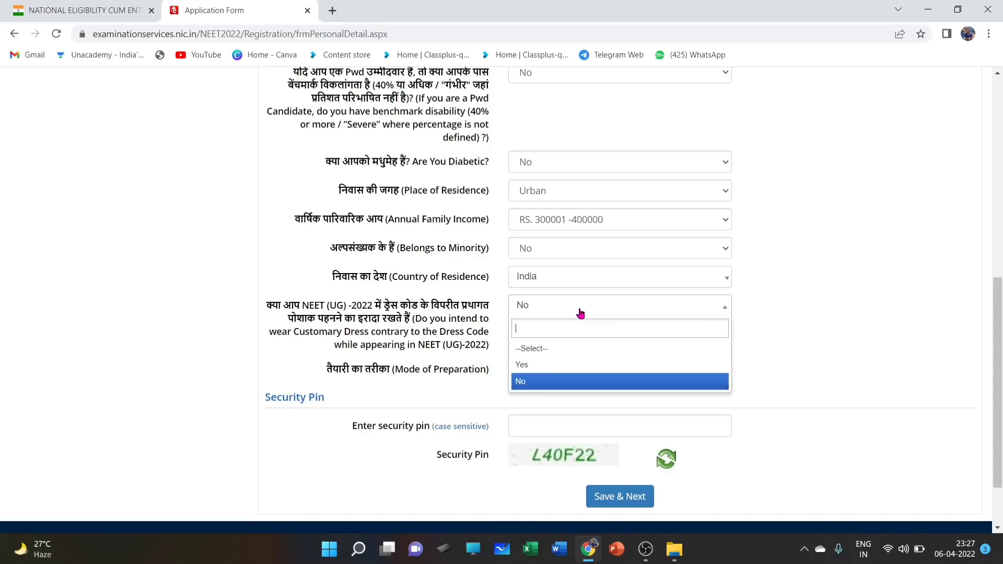
{"action": "left_click", "coordinate": [568, 365]}
{"action": "left_click", "coordinate": [378, 345]}
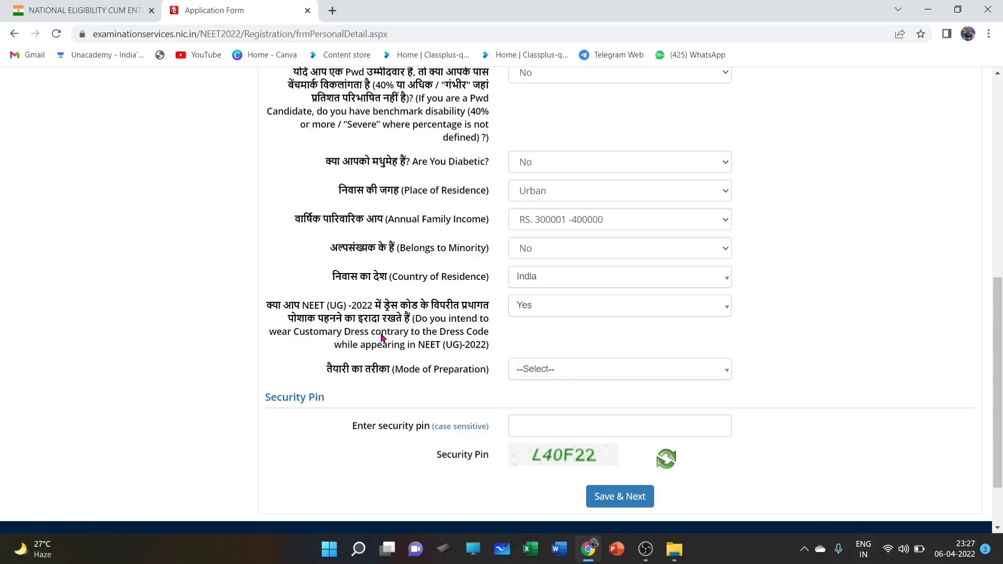
{"action": "left_click", "coordinate": [551, 313]}
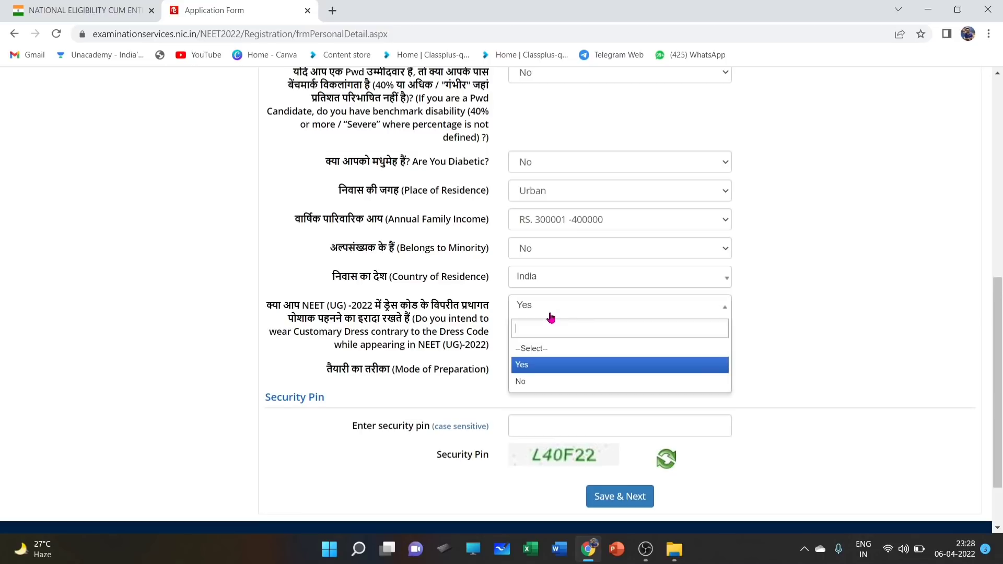
{"action": "left_click", "coordinate": [542, 389]}
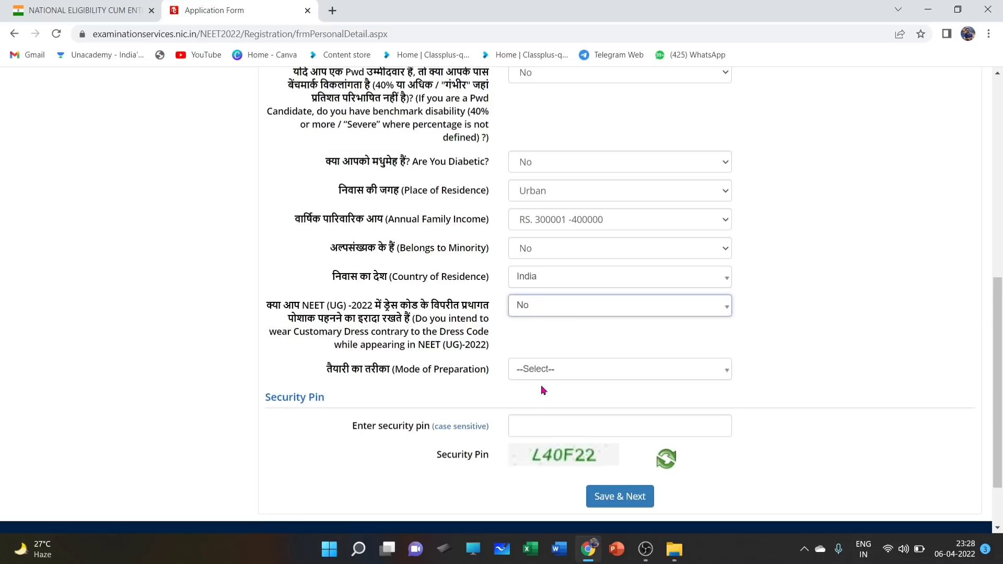
Choose Self Study as the mode of preparation, and submit the personal details with the security pin filled in
{"action": "left_click", "coordinate": [577, 376]}
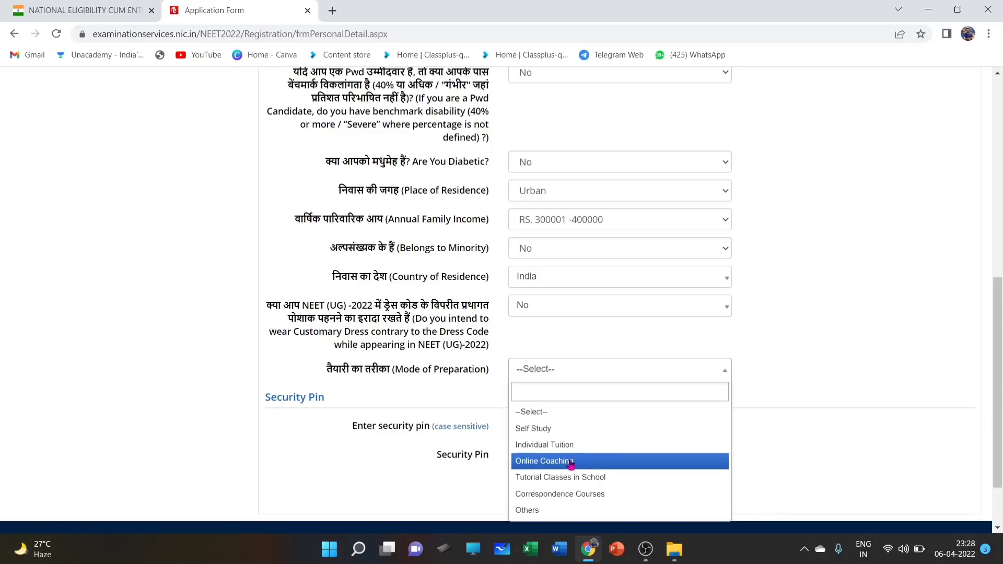
{"action": "left_click", "coordinate": [592, 436]}
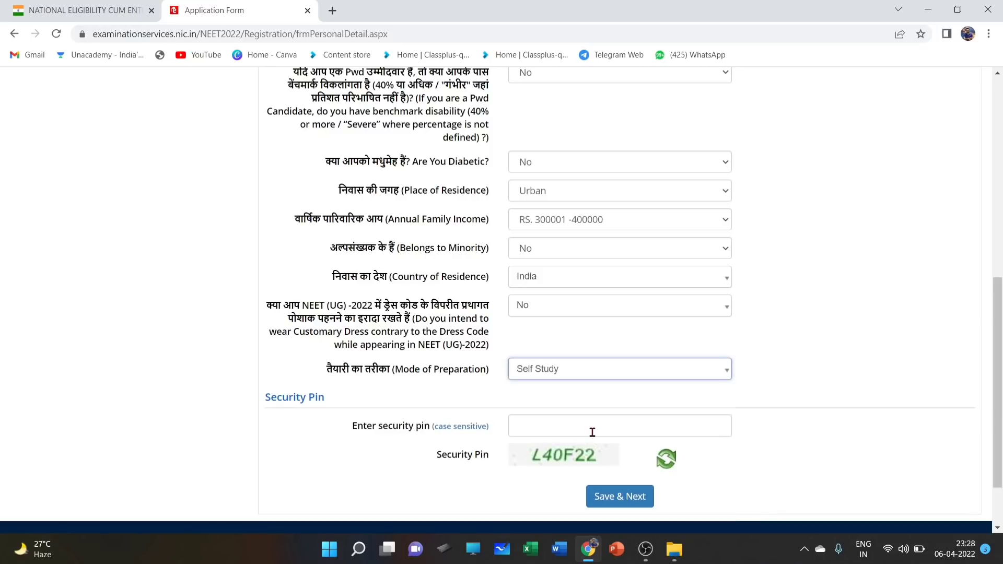
{"action": "scroll", "coordinate": [592, 433], "scroll_direction": "down", "scroll_amount": 2}
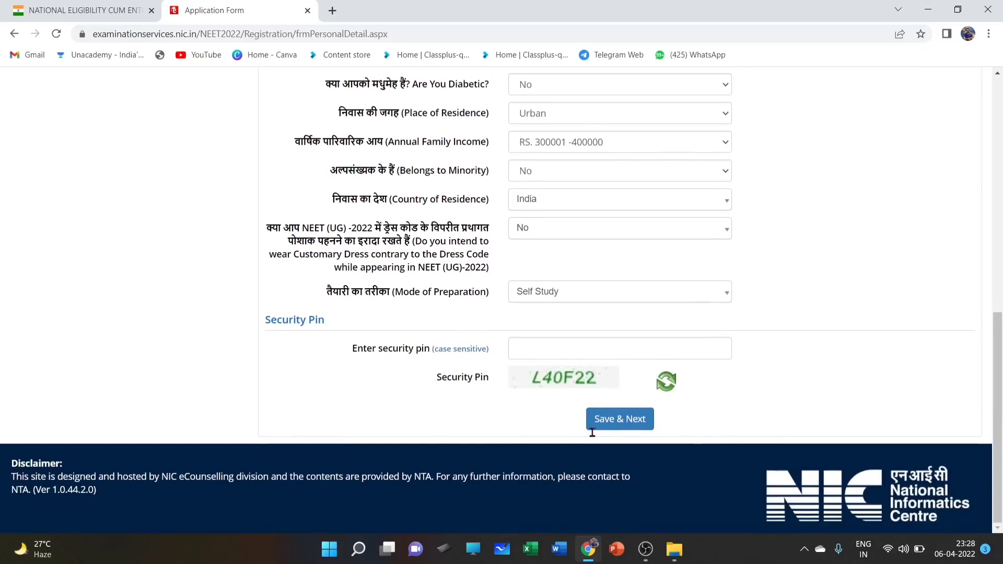
{"action": "left_click", "coordinate": [602, 349]}
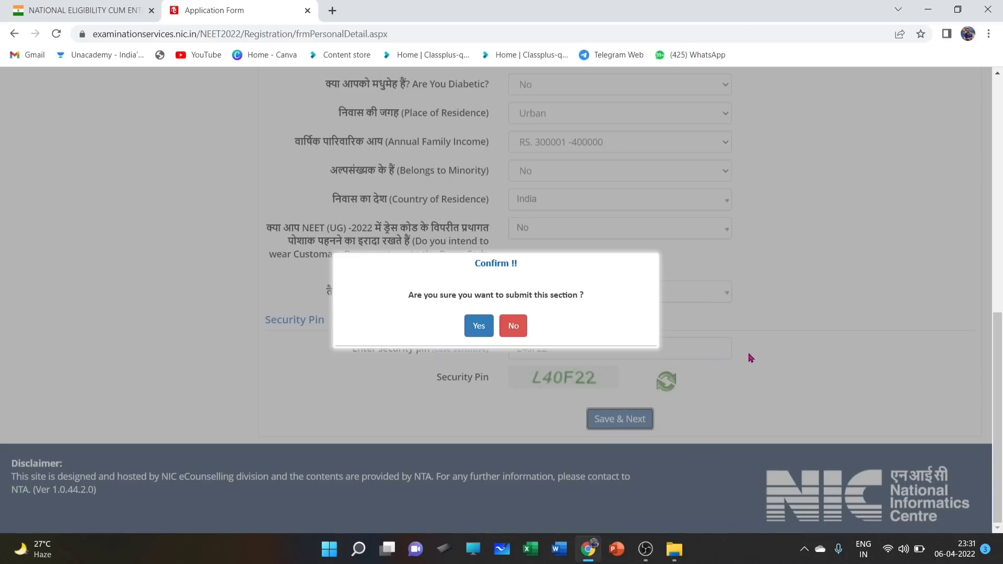
{"action": "left_click", "coordinate": [479, 327]}
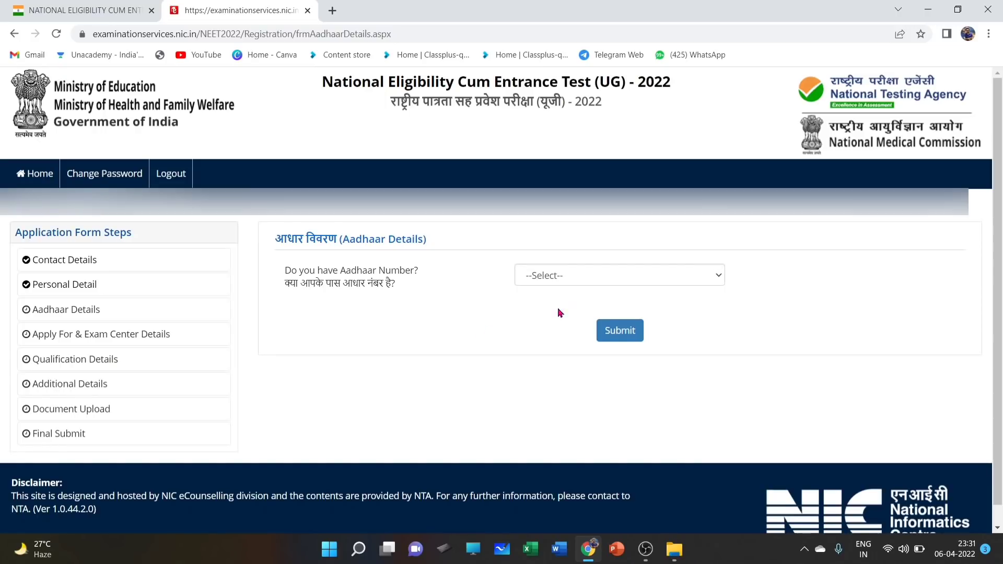
Answer Yes to having an Aadhaar number, and submit and confirm that answer
{"action": "left_click", "coordinate": [605, 281]}
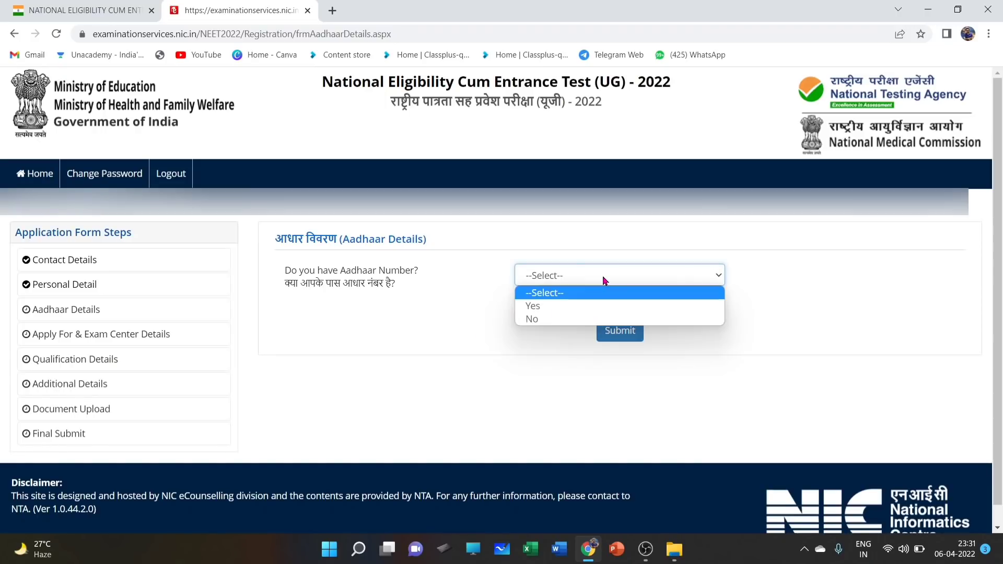
{"action": "left_click", "coordinate": [576, 308]}
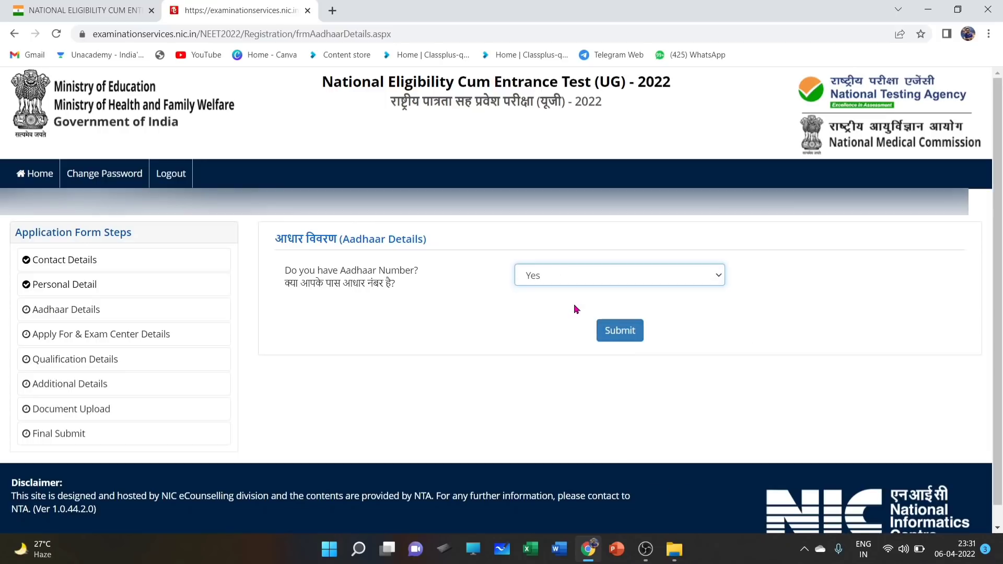
{"action": "left_click", "coordinate": [620, 338]}
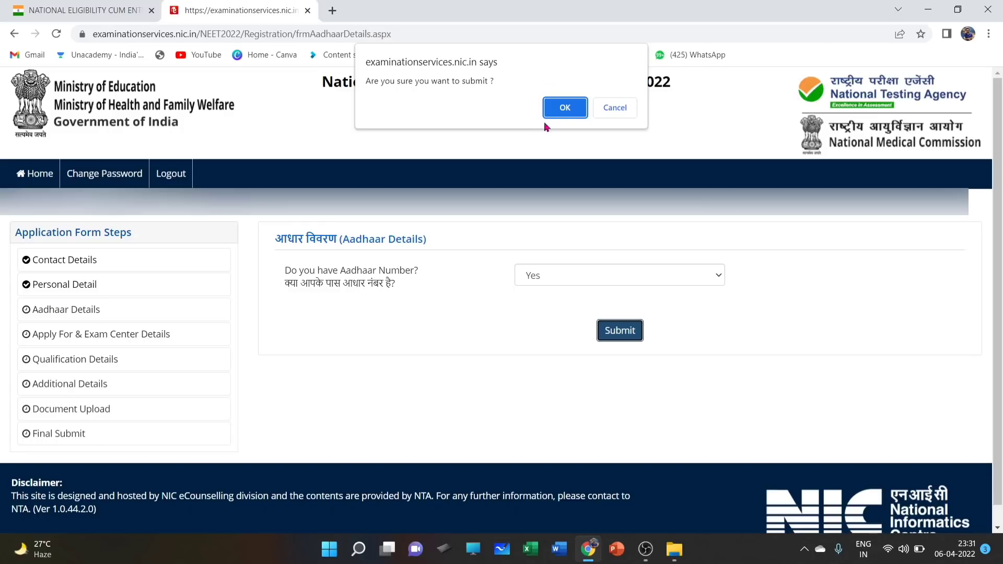
{"action": "left_click", "coordinate": [564, 107]}
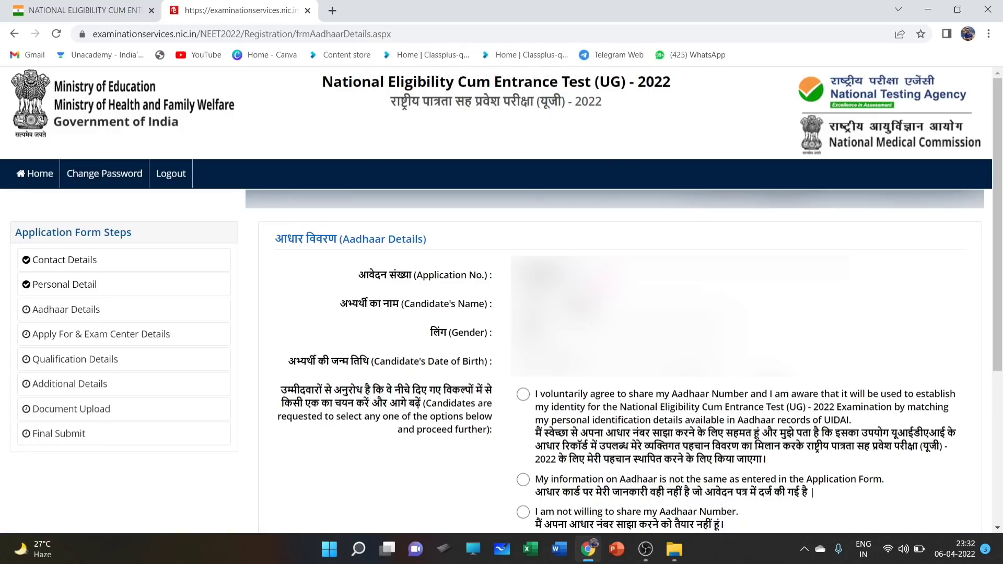
Choose to voluntarily share the Aadhaar number, briefly trying the option that the Aadhaar information differs from the form
{"action": "scroll", "coordinate": [481, 348], "scroll_direction": "down", "scroll_amount": 3}
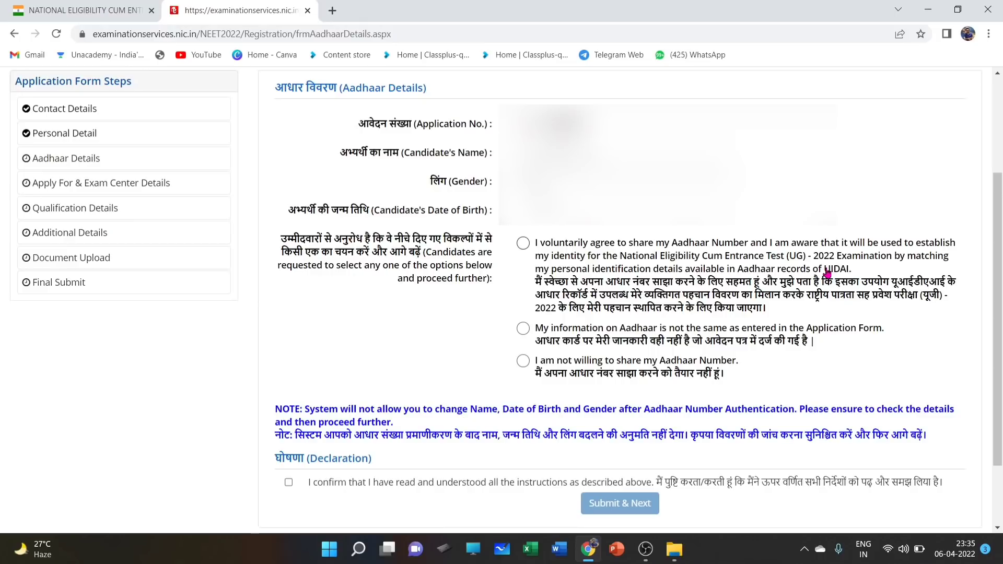
{"action": "left_click", "coordinate": [523, 243]}
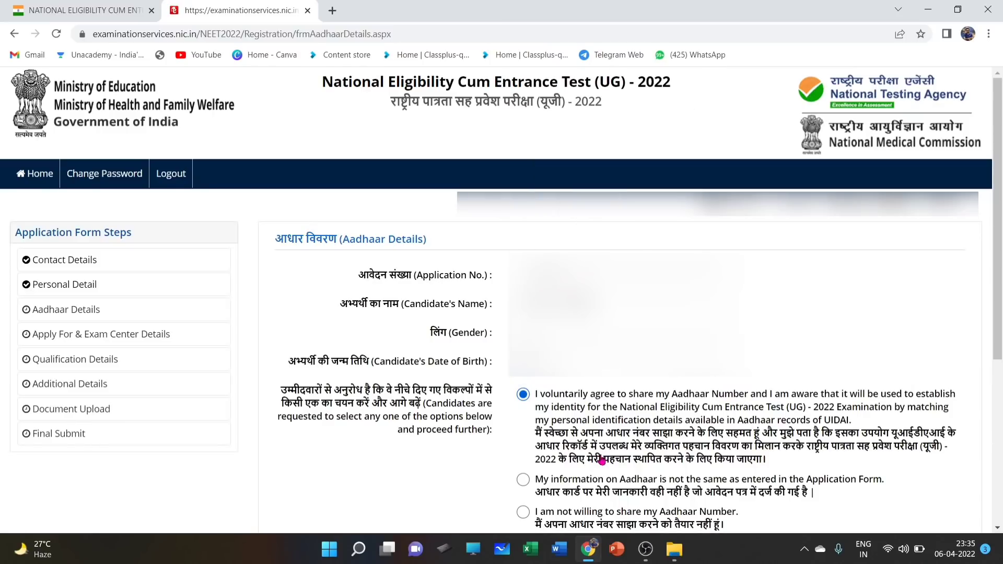
{"action": "left_click", "coordinate": [523, 480]}
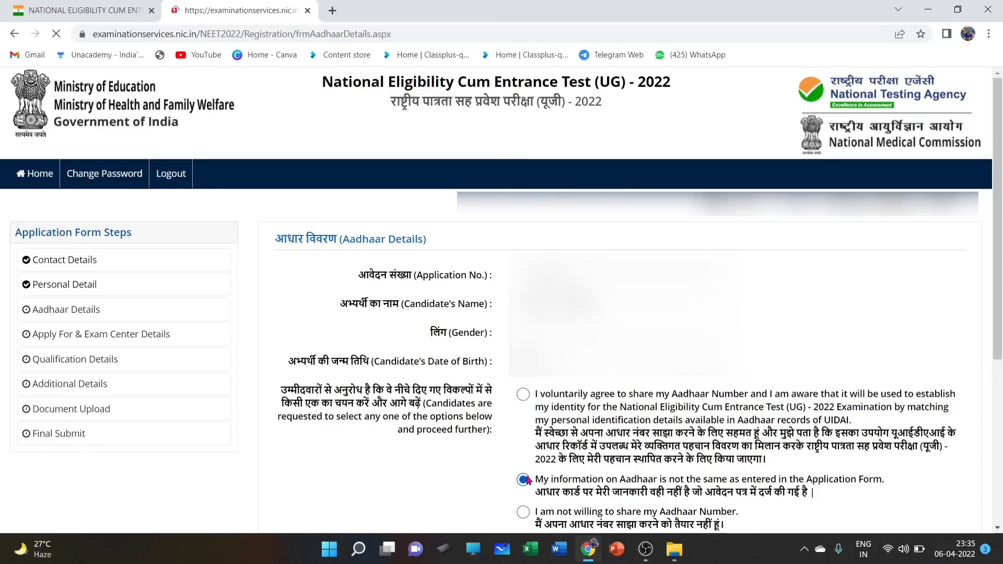
{"action": "left_click", "coordinate": [522, 393]}
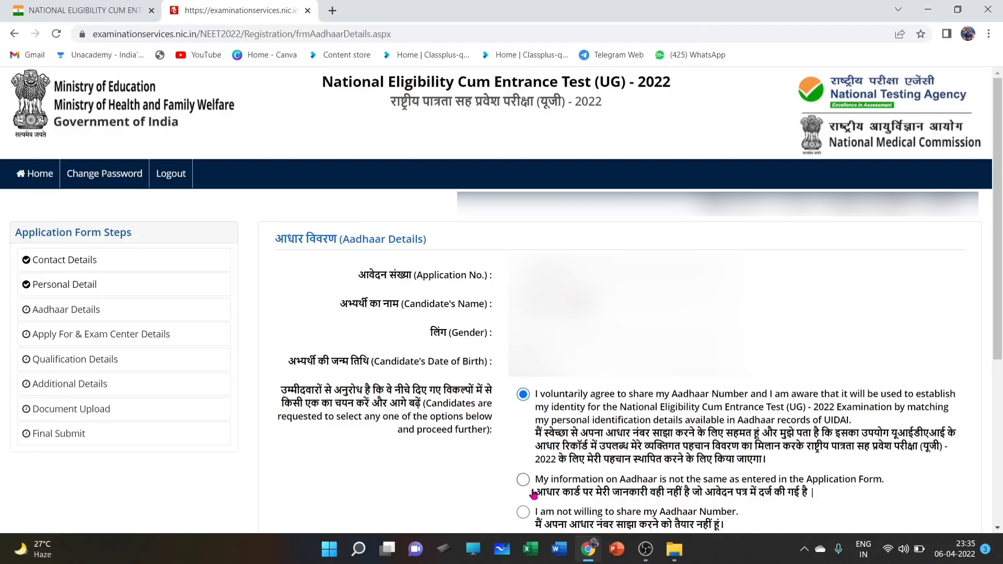
Accept the declaration, then submit and confirm the Aadhaar details with the Aadhaar number filled in
{"action": "scroll", "coordinate": [532, 493], "scroll_direction": "down", "scroll_amount": 2}
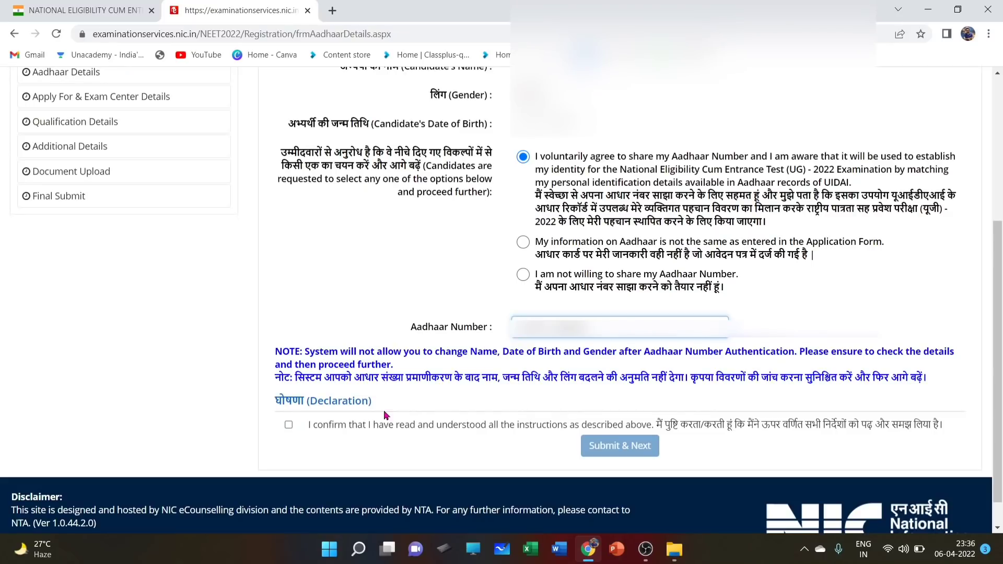
{"action": "left_click", "coordinate": [289, 425]}
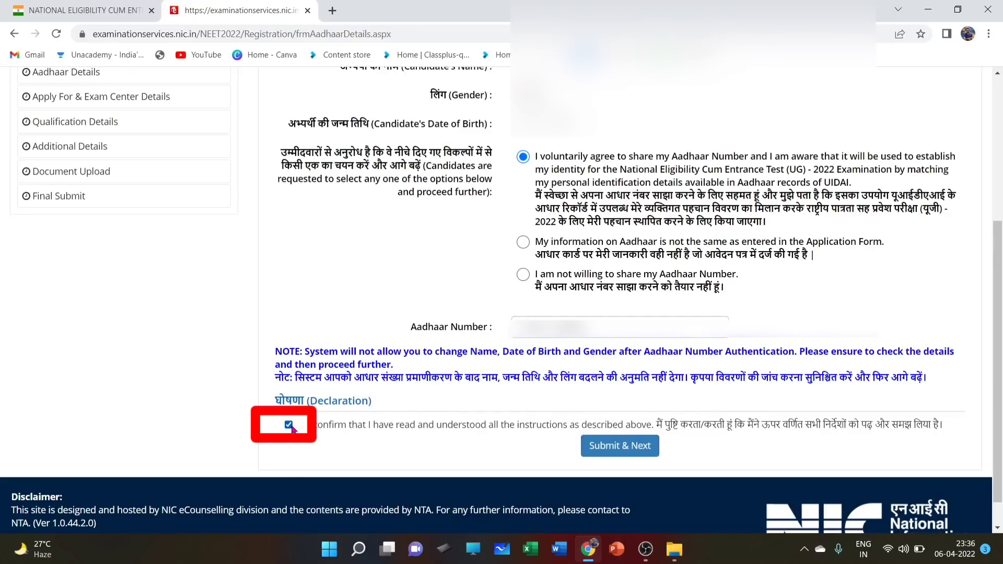
{"action": "left_click", "coordinate": [610, 448]}
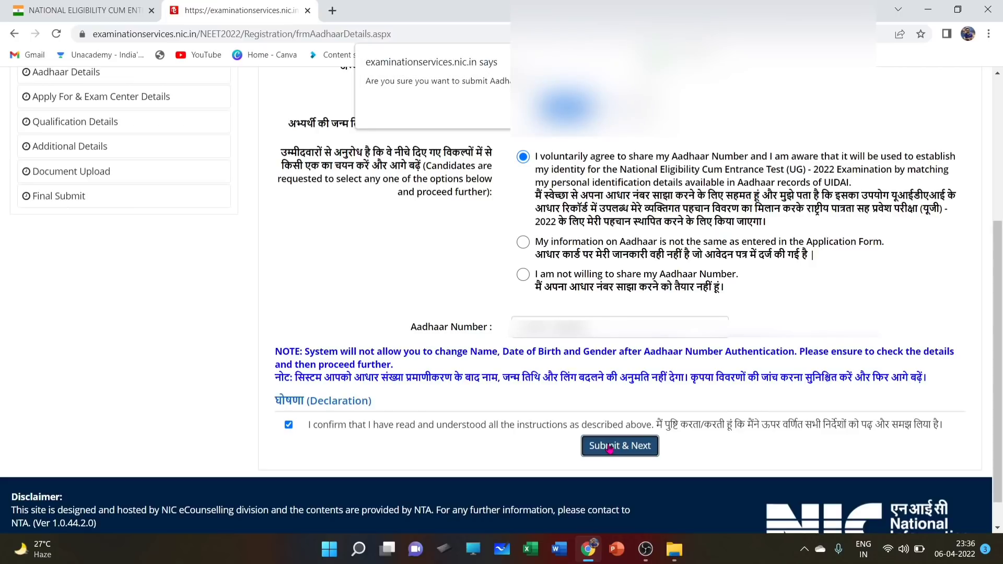
{"action": "key", "text": "Return"}
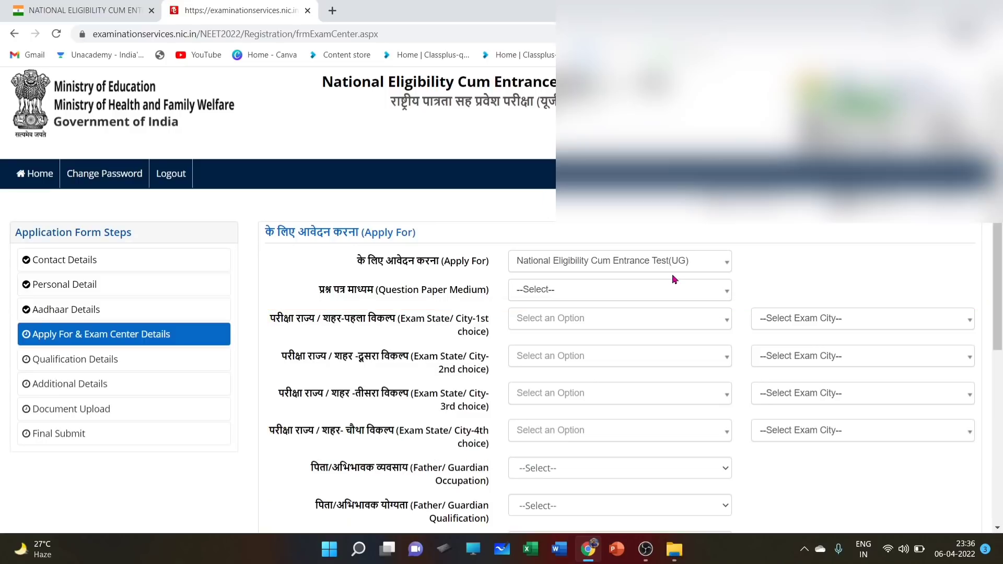
Set the question paper medium to English and the first-choice exam state to BIHAR, and open the second-choice state options
{"action": "scroll", "coordinate": [671, 274], "scroll_direction": "down", "scroll_amount": 3}
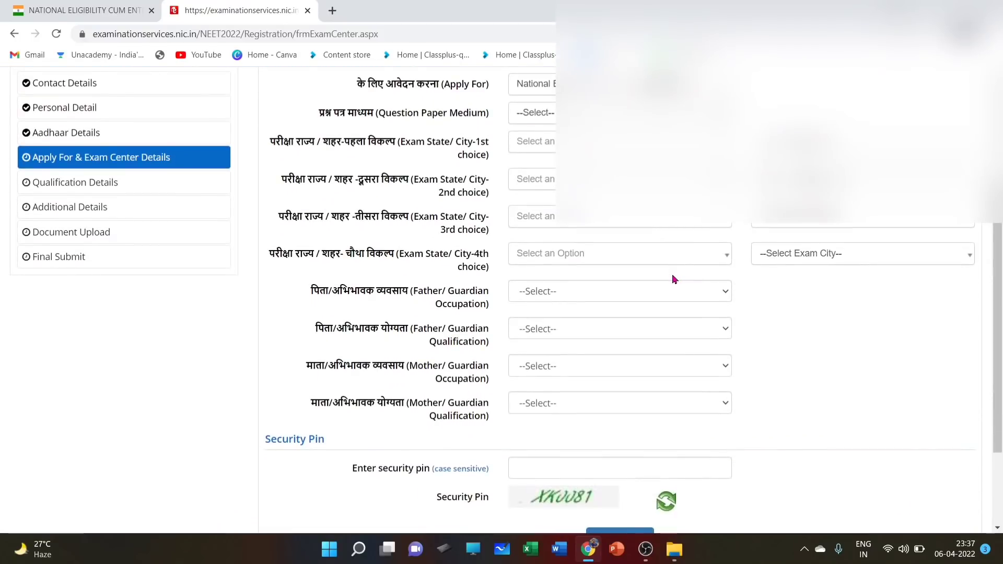
{"action": "left_click", "coordinate": [619, 116]}
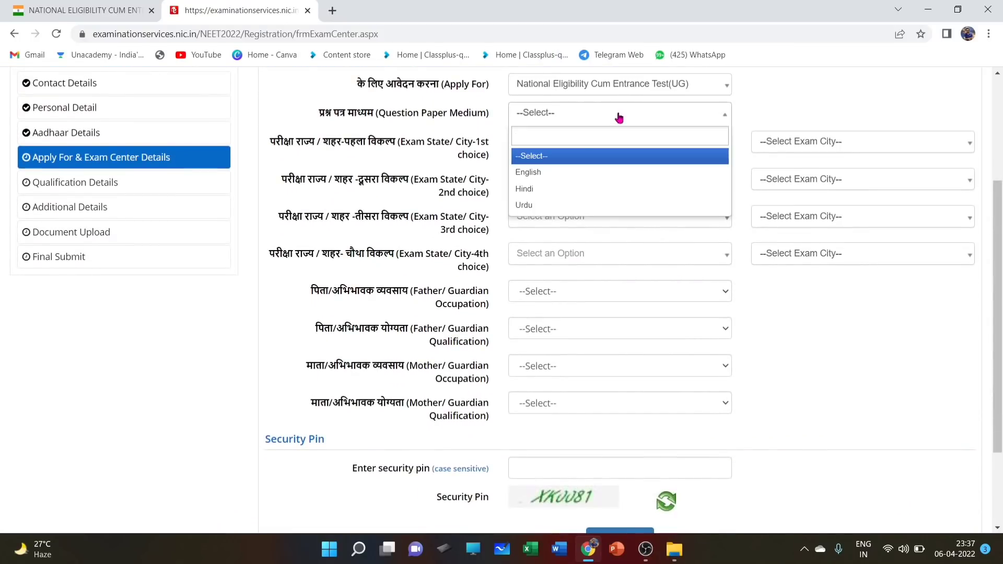
{"action": "left_click", "coordinate": [543, 178]}
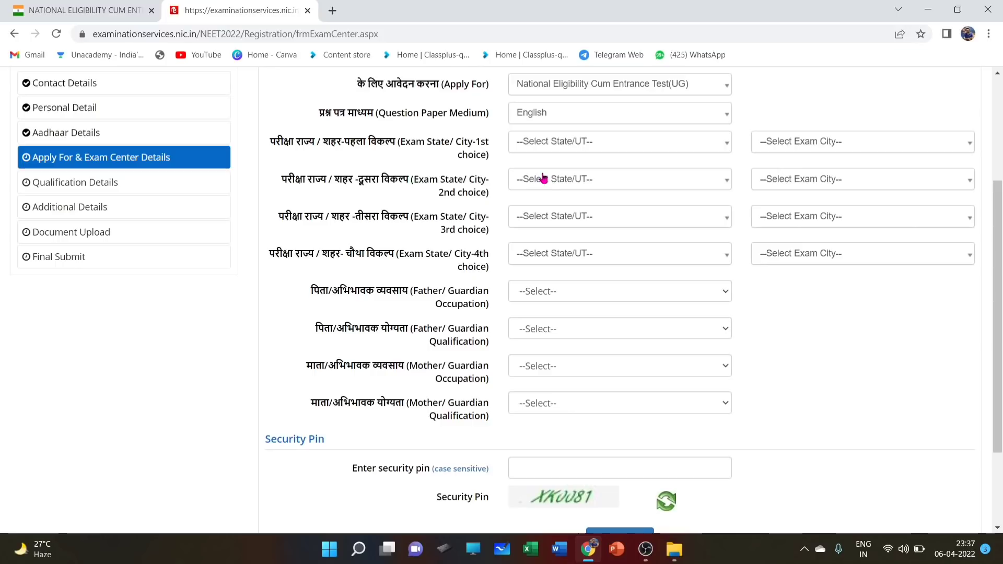
{"action": "left_click", "coordinate": [581, 143]}
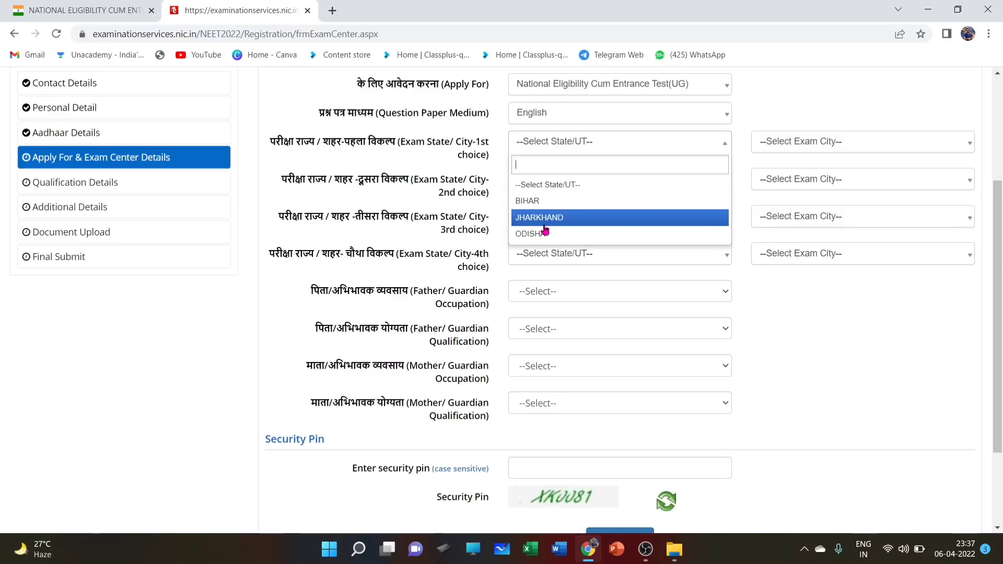
{"action": "left_click", "coordinate": [557, 200]}
{"action": "left_click", "coordinate": [572, 185]}
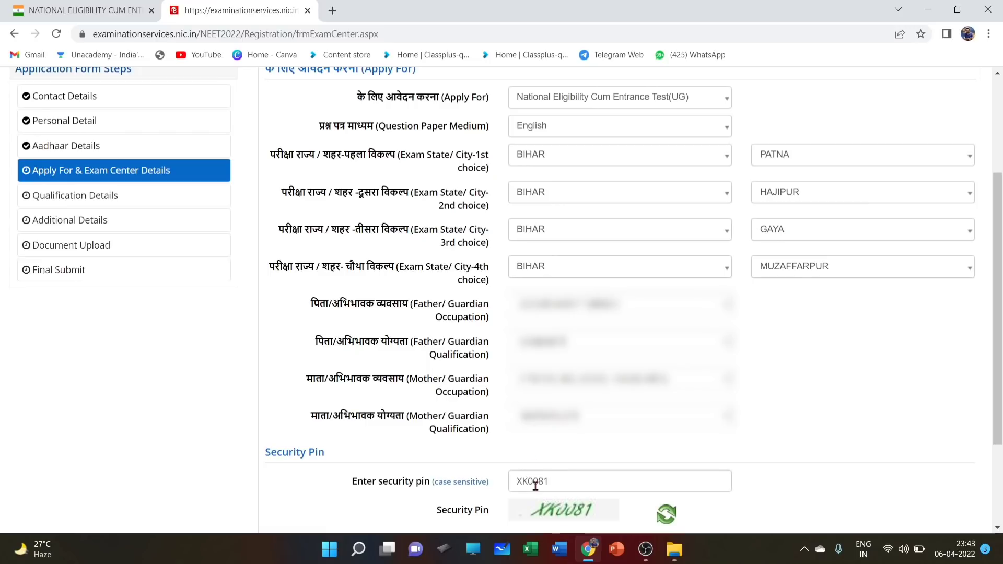
Mark the 10th qualification as Passed in 2016, with 10th or Equivalent as the qualifying exam
{"action": "scroll", "coordinate": [535, 486], "scroll_direction": "down", "scroll_amount": 2}
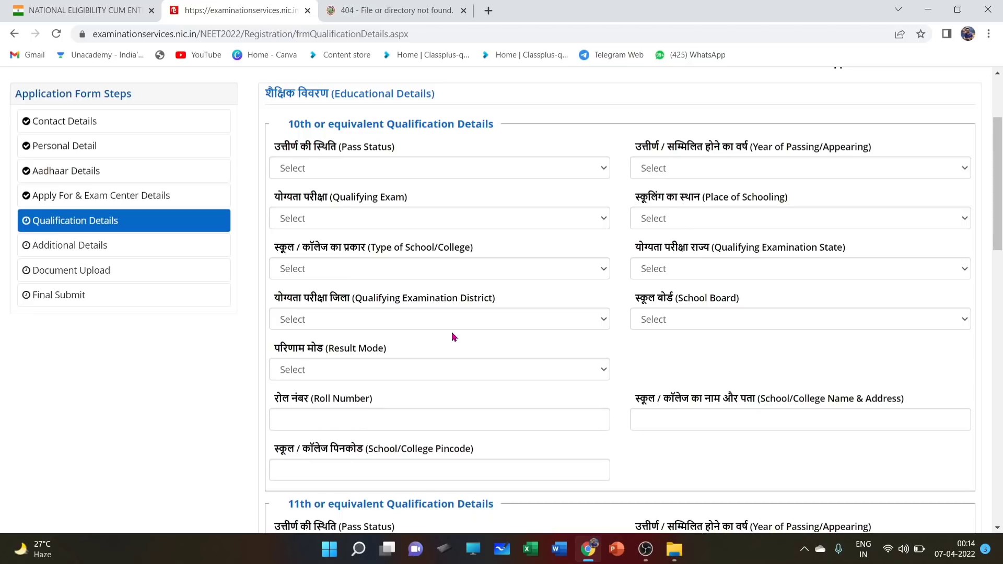
{"action": "left_click", "coordinate": [435, 168]}
{"action": "left_click", "coordinate": [388, 203]}
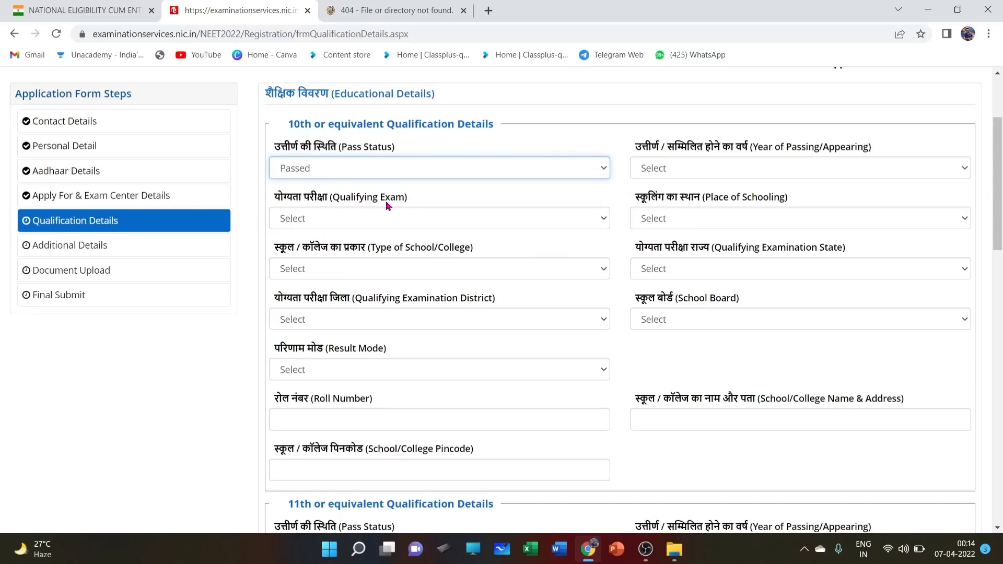
{"action": "left_click", "coordinate": [730, 175]}
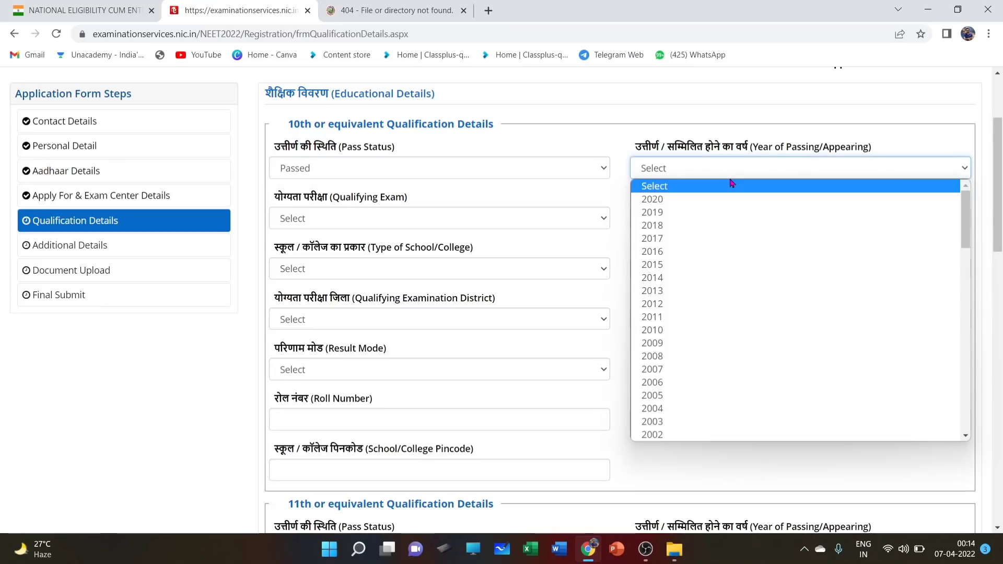
{"action": "left_click", "coordinate": [717, 253]}
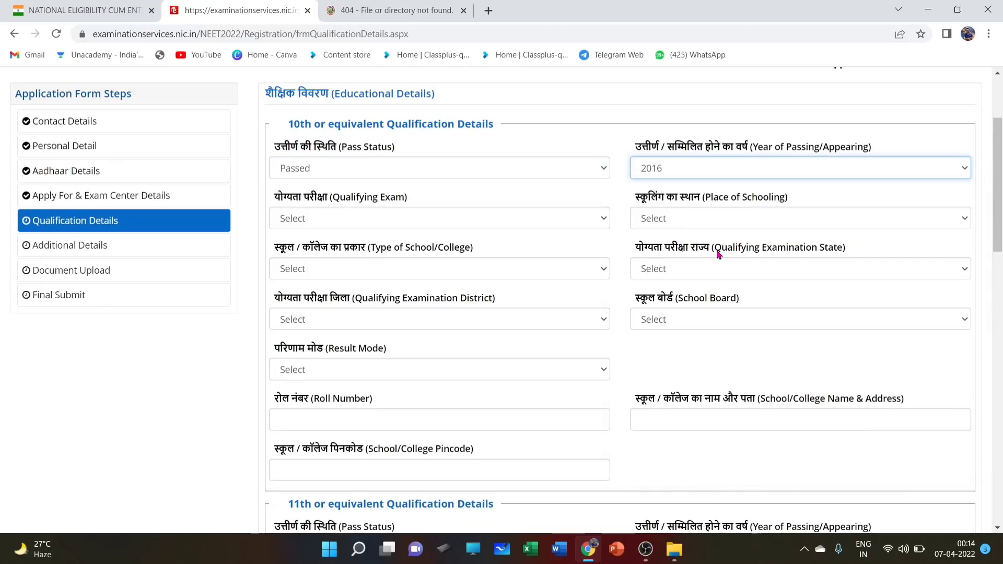
{"action": "left_click", "coordinate": [377, 218]}
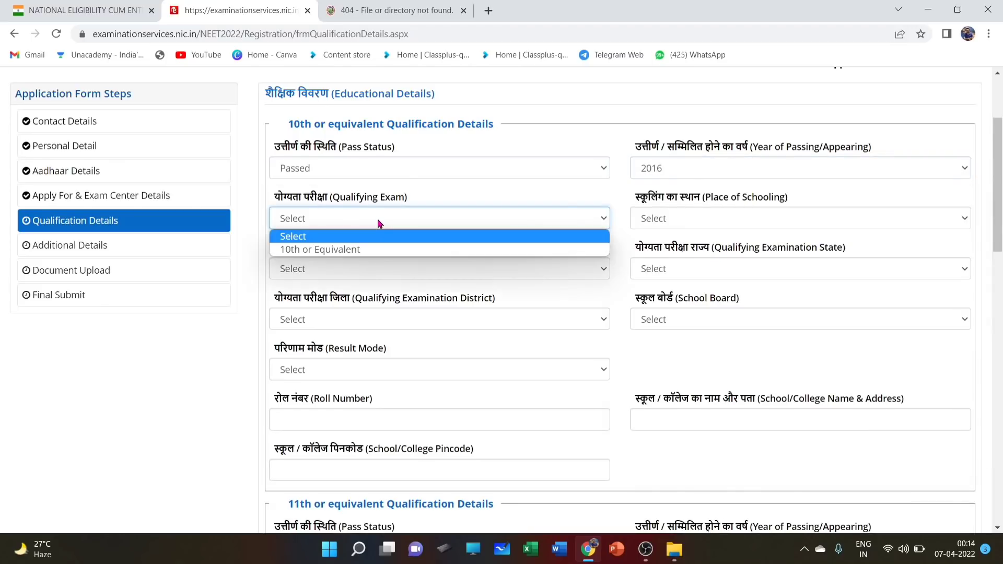
{"action": "left_click", "coordinate": [374, 250]}
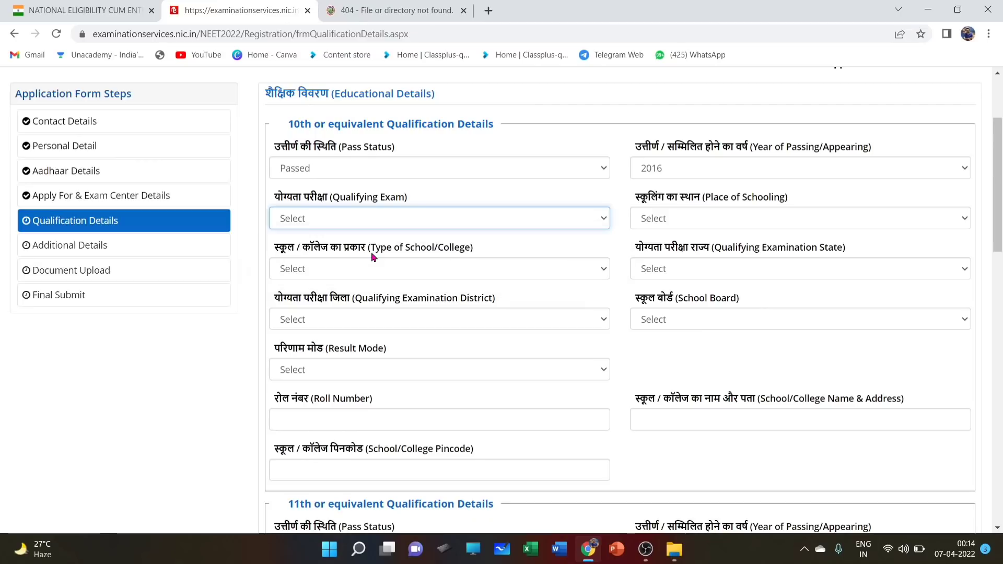
Set the 10th place of schooling to Rural and the school type to Central Board of Secondary Education School
{"action": "left_click", "coordinate": [767, 220]}
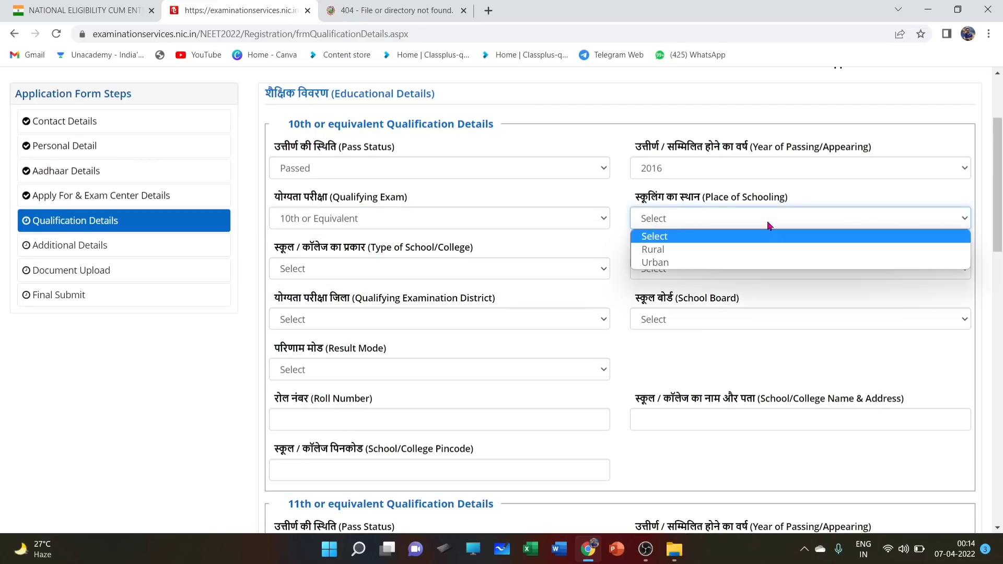
{"action": "left_click", "coordinate": [746, 250]}
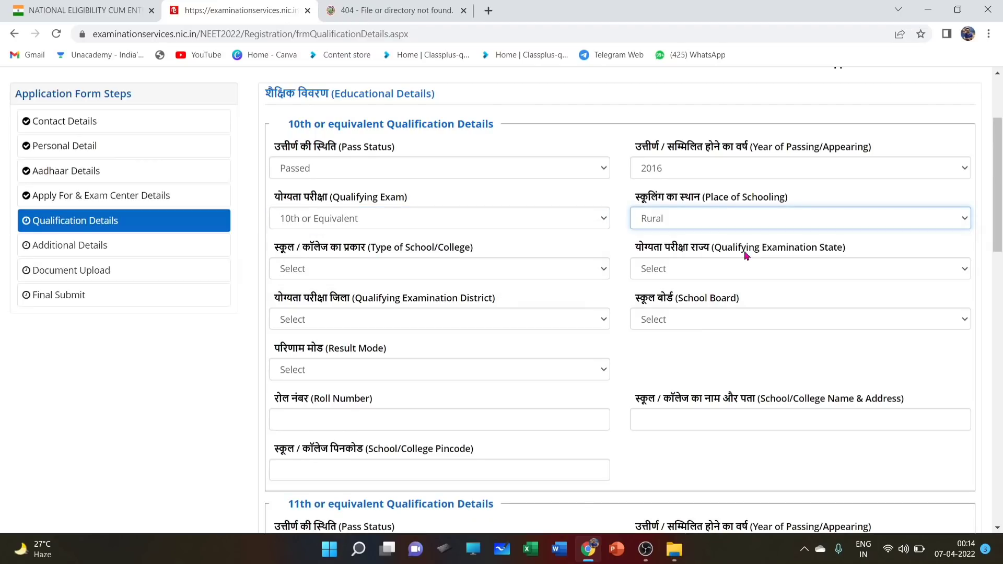
{"action": "left_click", "coordinate": [473, 277]}
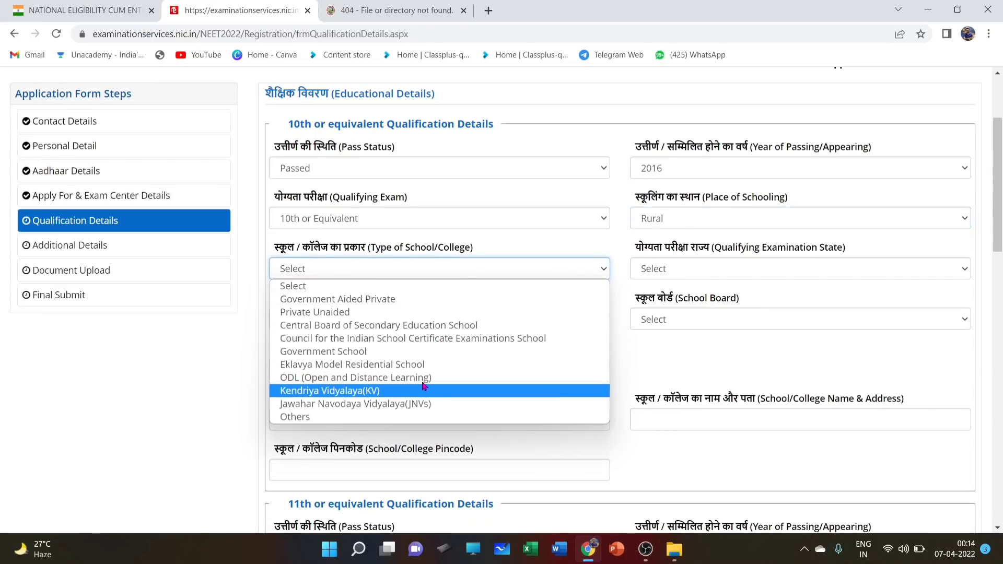
{"action": "left_click", "coordinate": [434, 325]}
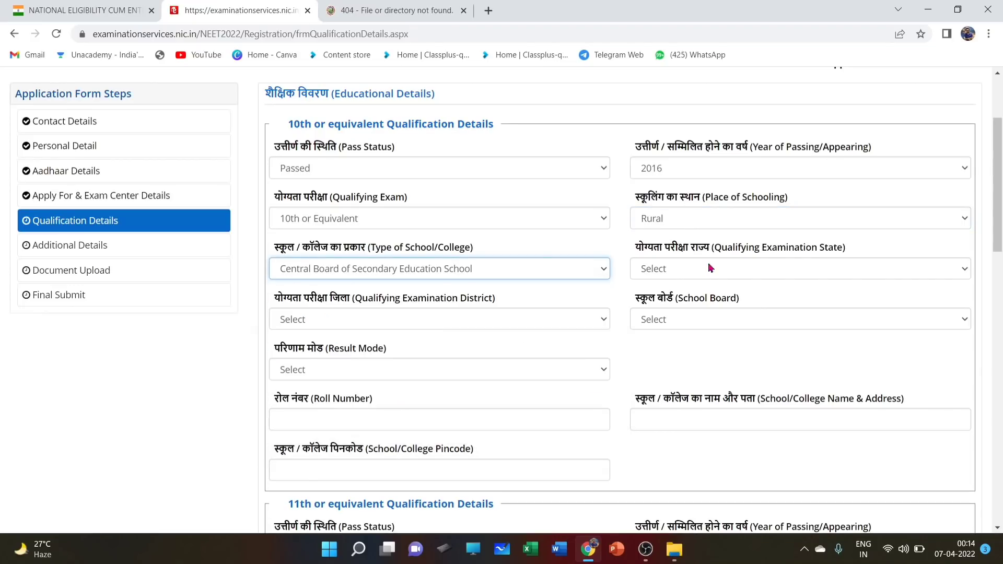
Set the 10th qualifying examination state to DELHI and its district to WEST DELHI
{"action": "left_click", "coordinate": [733, 278]}
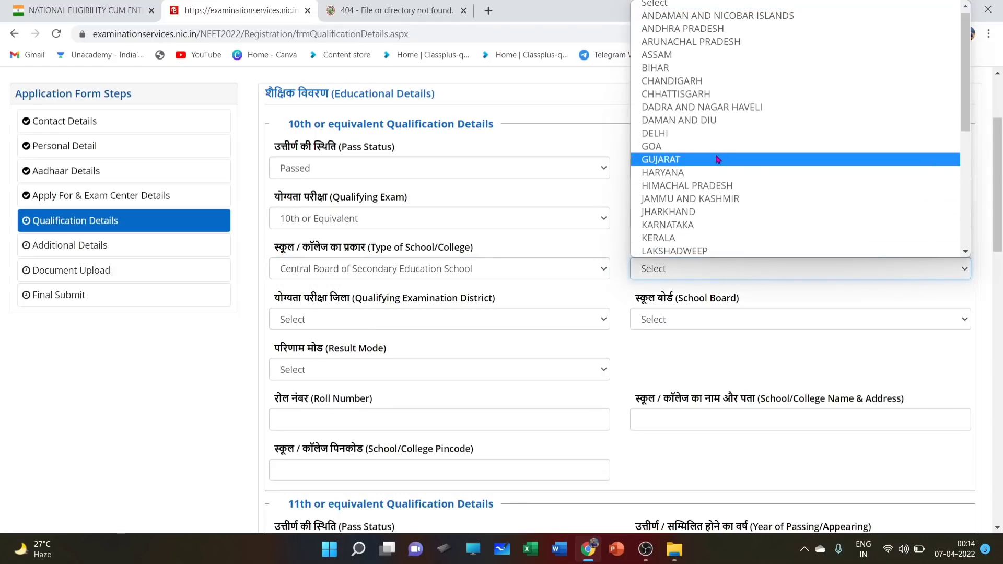
{"action": "left_click", "coordinate": [712, 139]}
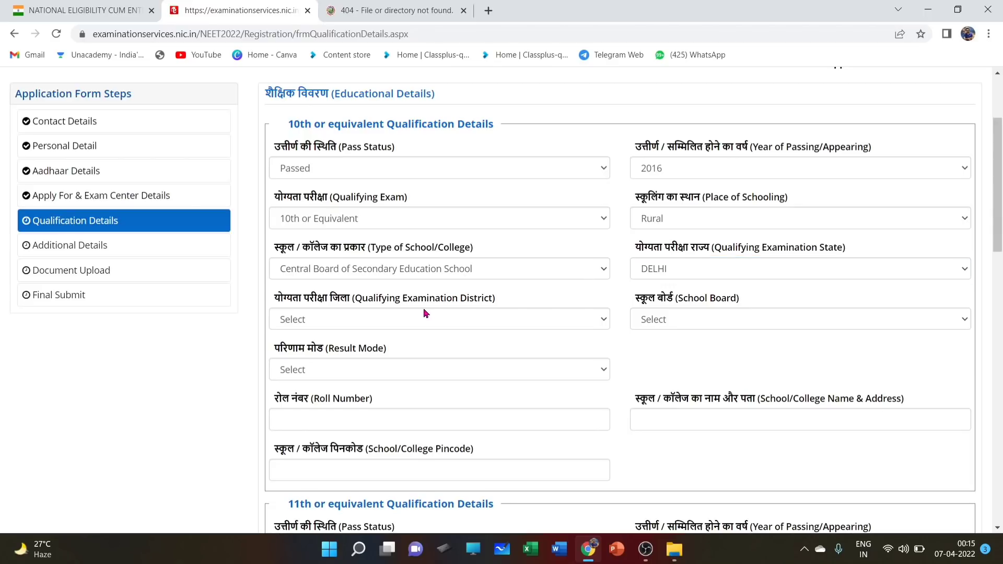
{"action": "left_click", "coordinate": [420, 324]}
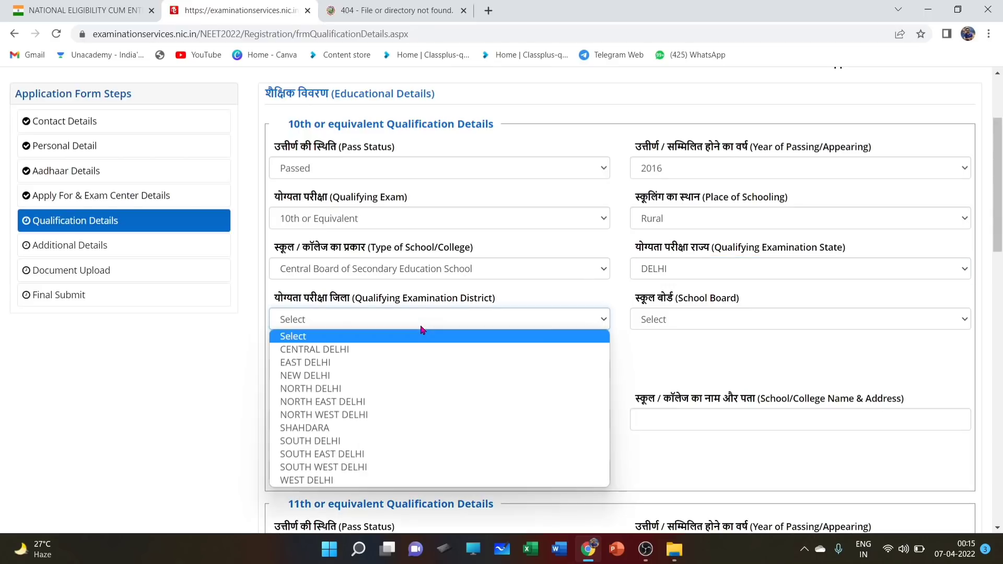
{"action": "left_click", "coordinate": [386, 479]}
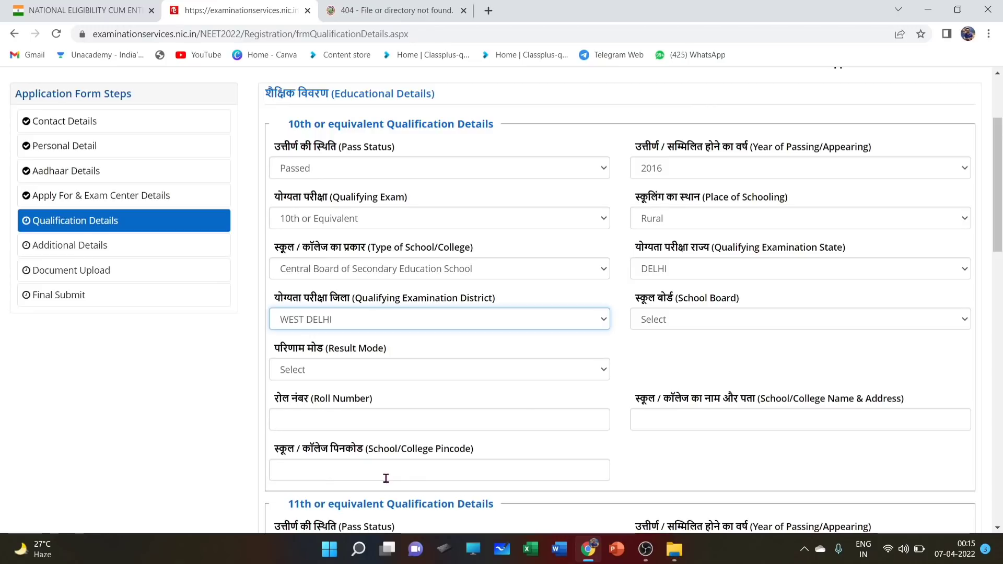
Set the 10th school board to CENTRAL BOARD OF SECONDARY EDUCATION and the result mode to CGPA
{"action": "left_click", "coordinate": [695, 320]}
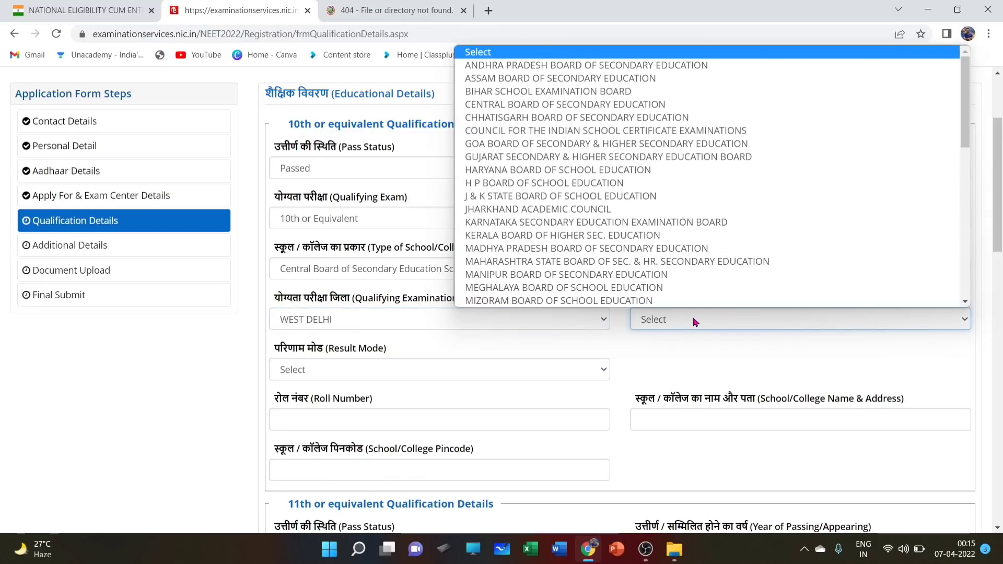
{"action": "left_click", "coordinate": [648, 106]}
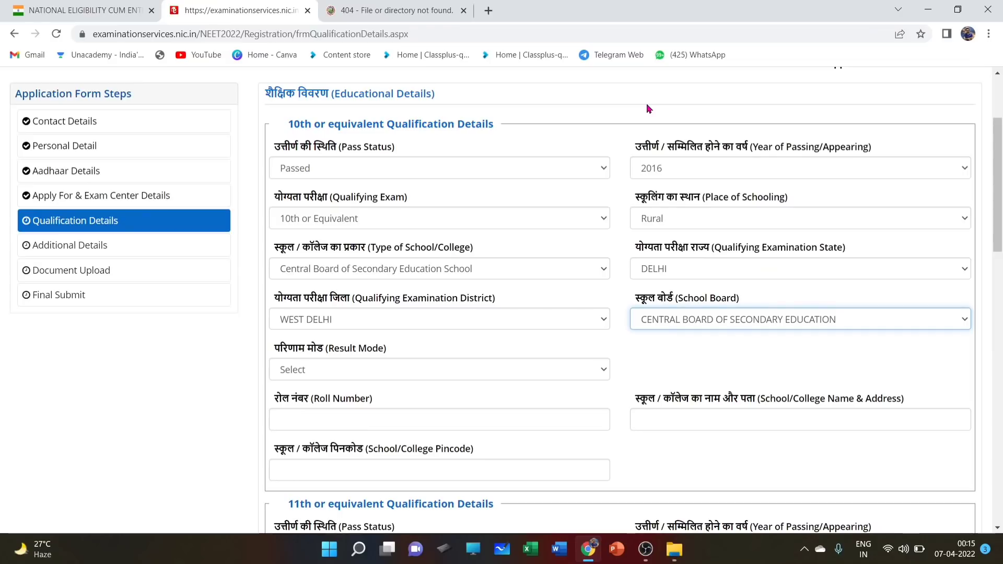
{"action": "left_click", "coordinate": [409, 379]}
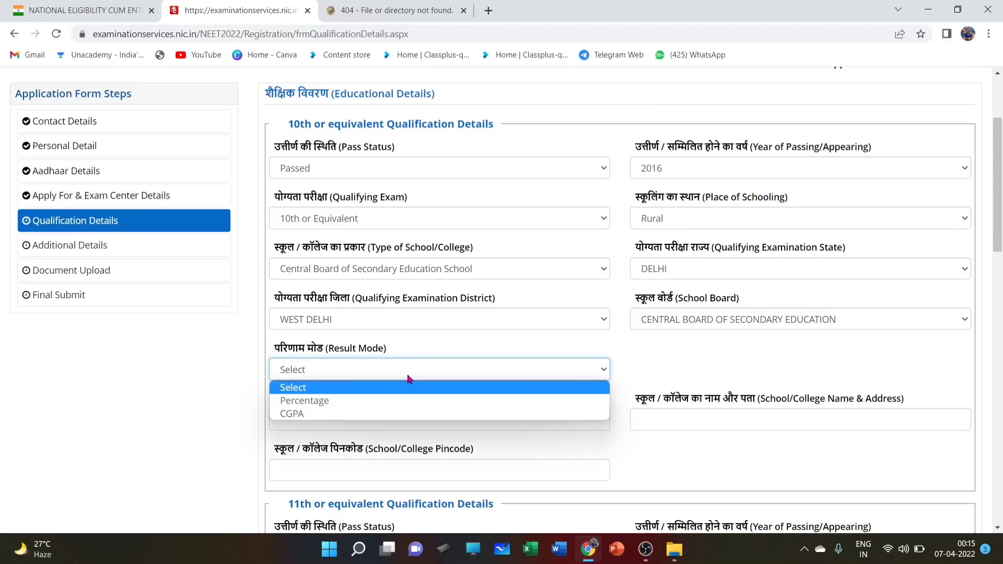
{"action": "left_click", "coordinate": [398, 416]}
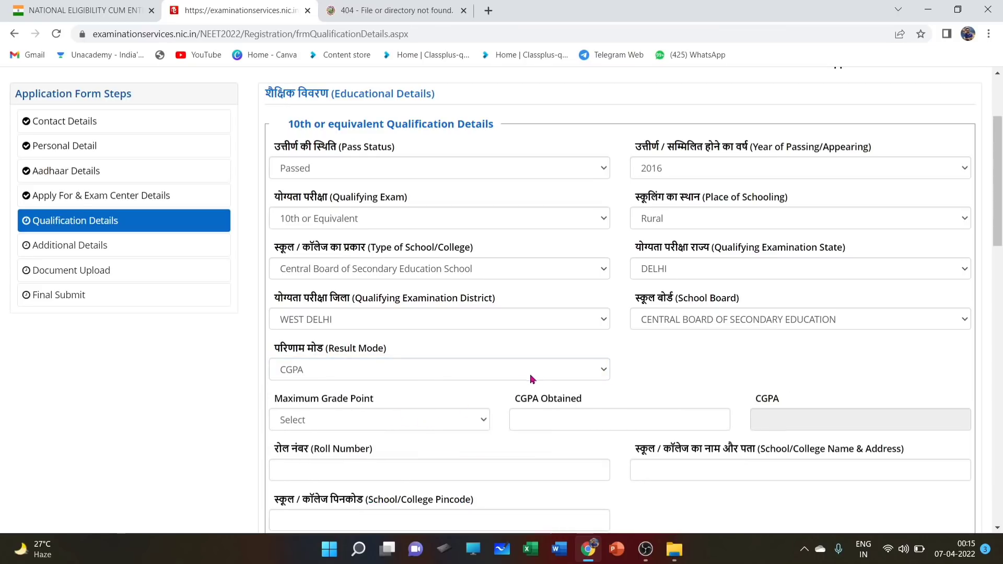
Set the 10th maximum grade point to 10 and enter 9.2 as the CGPA obtained
{"action": "left_click", "coordinate": [423, 423]}
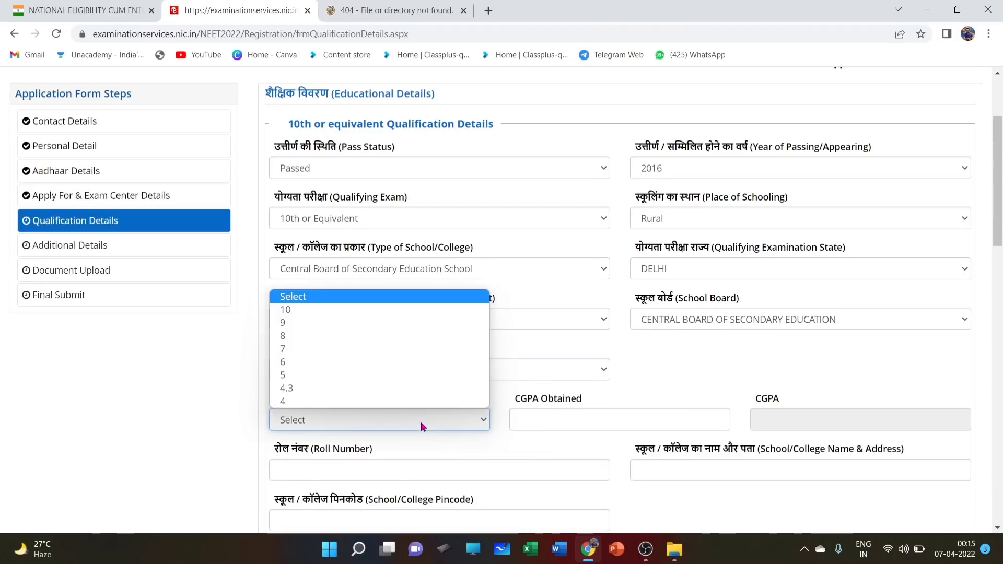
{"action": "left_click", "coordinate": [396, 312]}
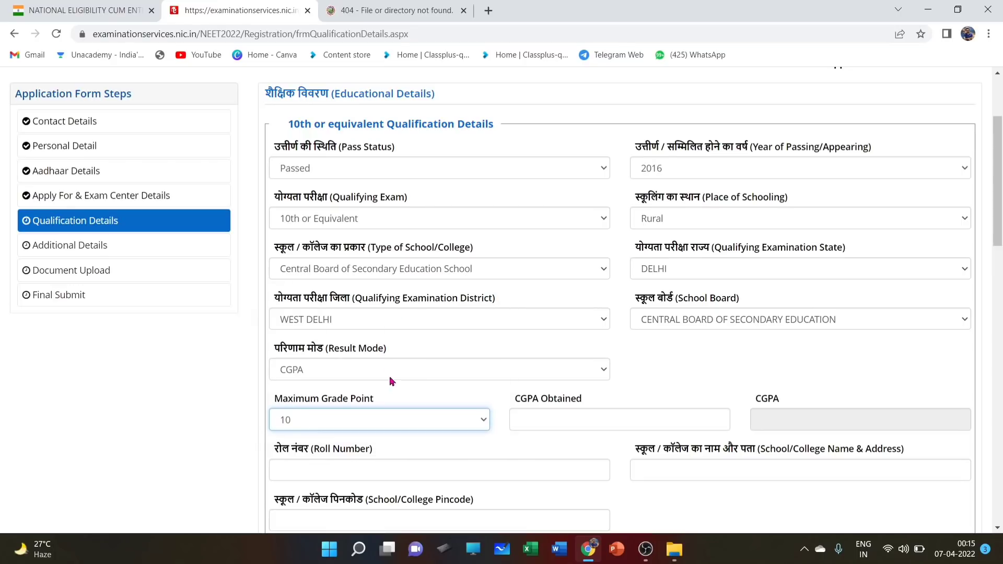
{"action": "left_click", "coordinate": [542, 416]}
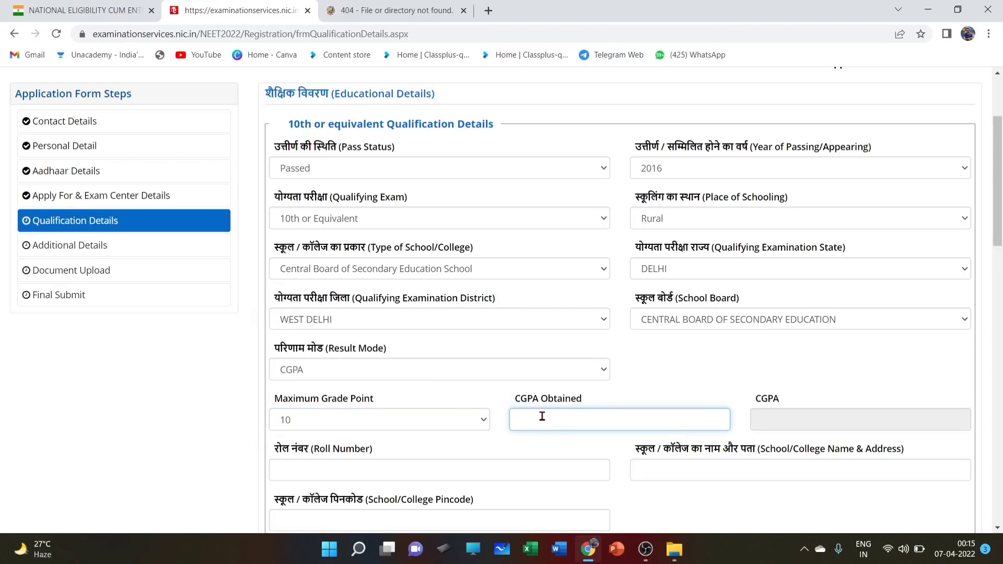
{"action": "type", "text": "9.2"}
{"action": "left_click", "coordinate": [725, 390]}
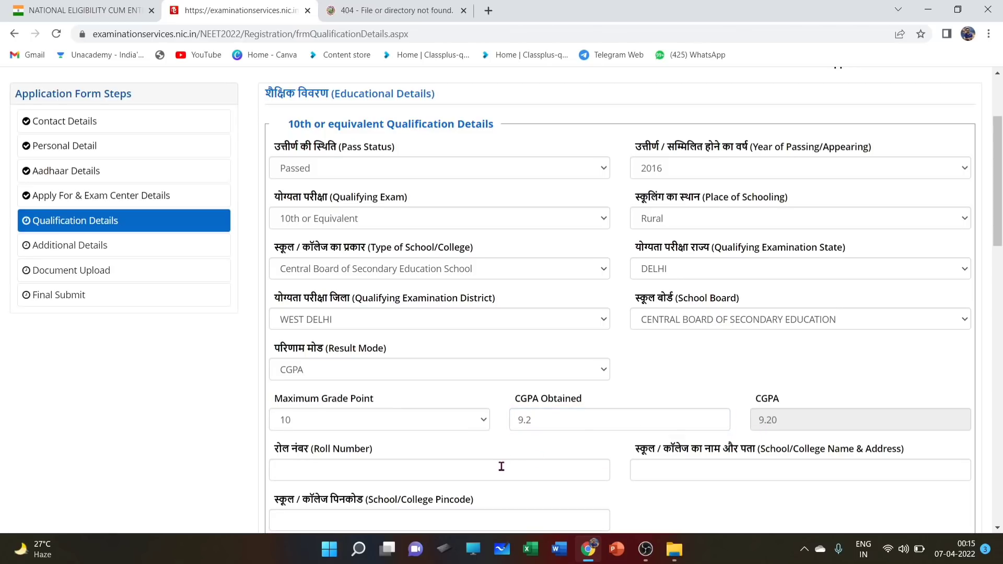
Mark the 11th qualification as Passed in 2018, with 11th or Equivalent as the qualifying exam
{"action": "scroll", "coordinate": [501, 466], "scroll_direction": "down", "scroll_amount": 1}
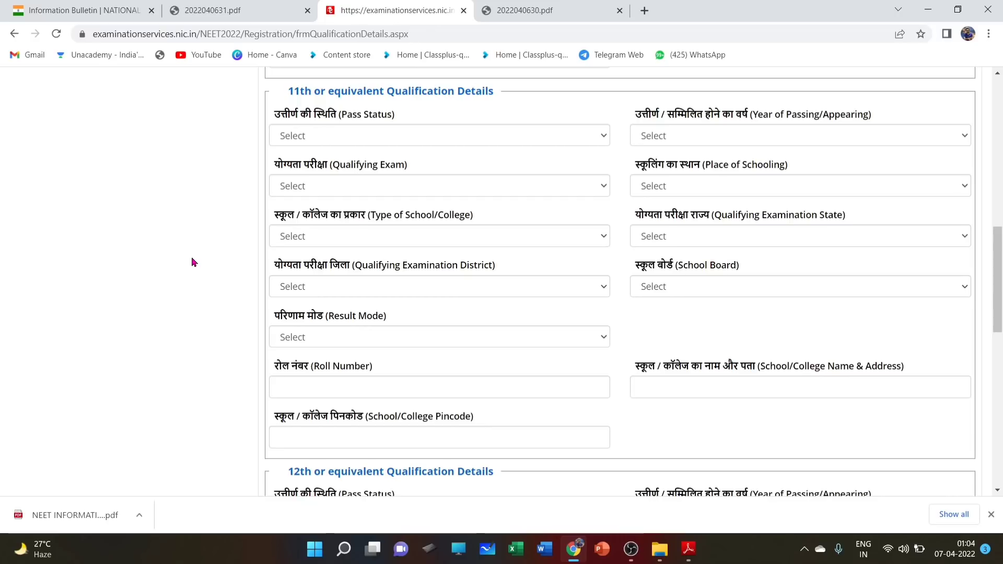
{"action": "left_click", "coordinate": [372, 139]}
{"action": "left_click", "coordinate": [359, 166]}
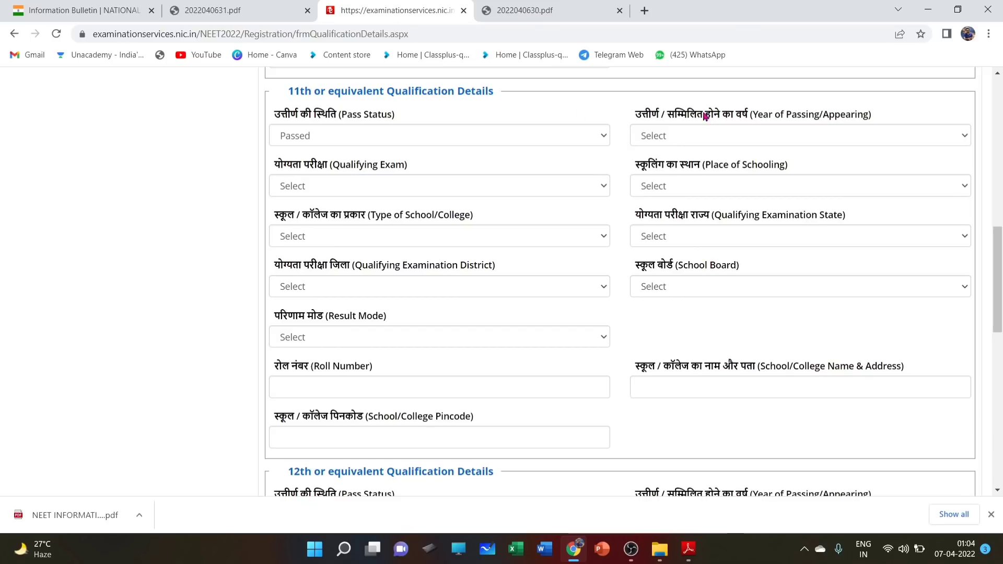
{"action": "left_click", "coordinate": [698, 136]}
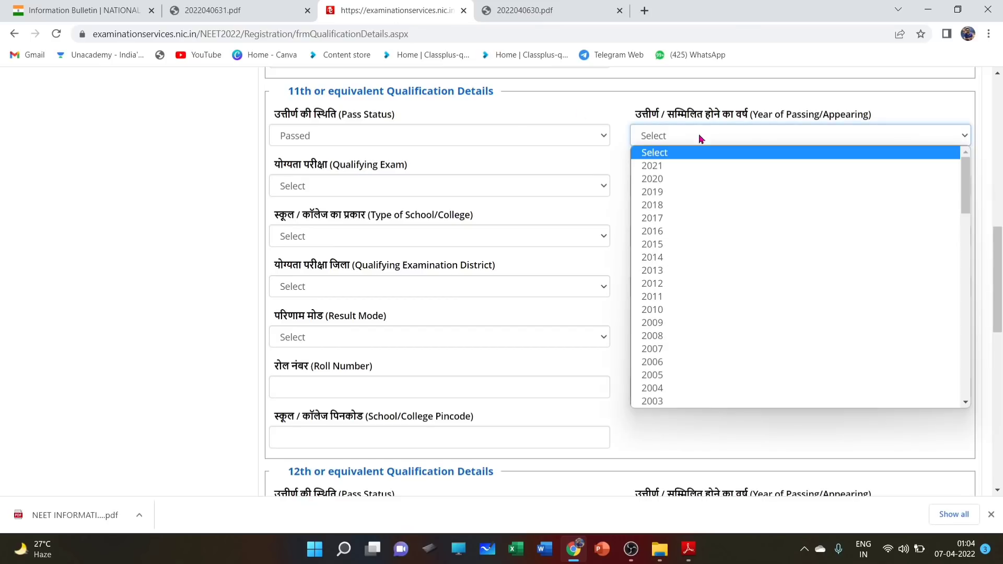
{"action": "left_click", "coordinate": [689, 208]}
{"action": "left_click", "coordinate": [407, 187]}
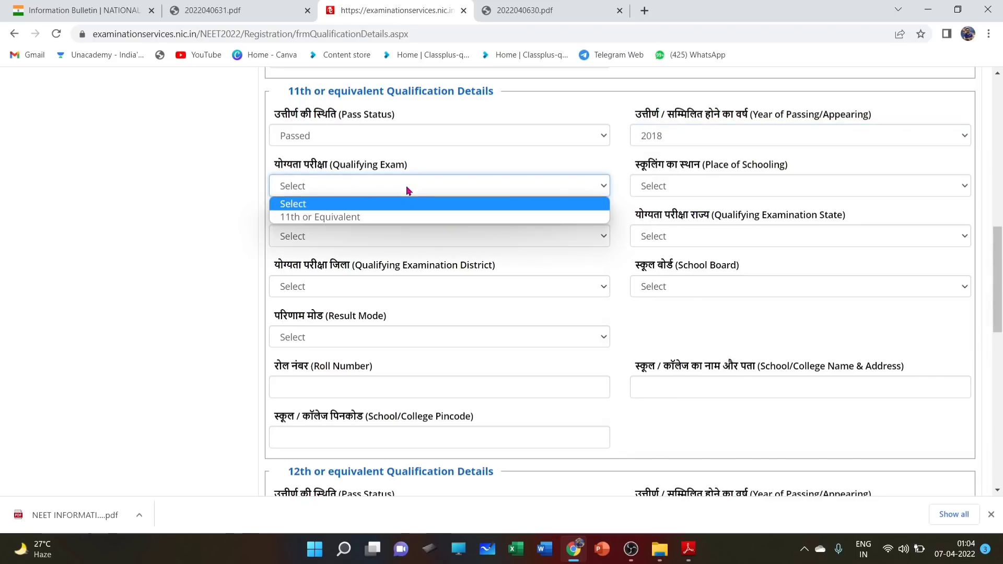
{"action": "left_click", "coordinate": [389, 216]}
Set the 11th place of schooling to Rural and the school type to Central Board of Secondary Education School
{"action": "left_click", "coordinate": [748, 188]}
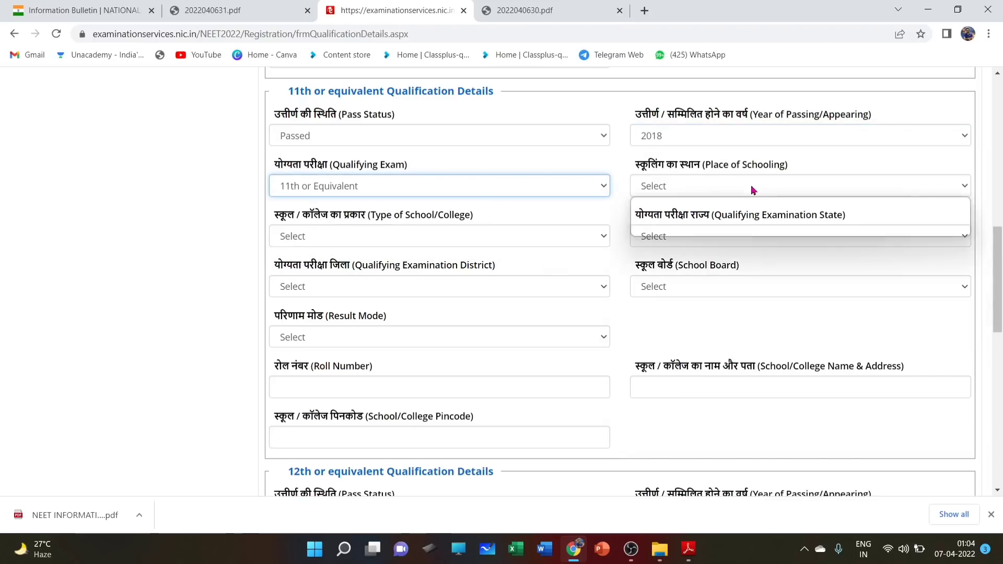
{"action": "left_click", "coordinate": [735, 216]}
{"action": "left_click", "coordinate": [732, 185]}
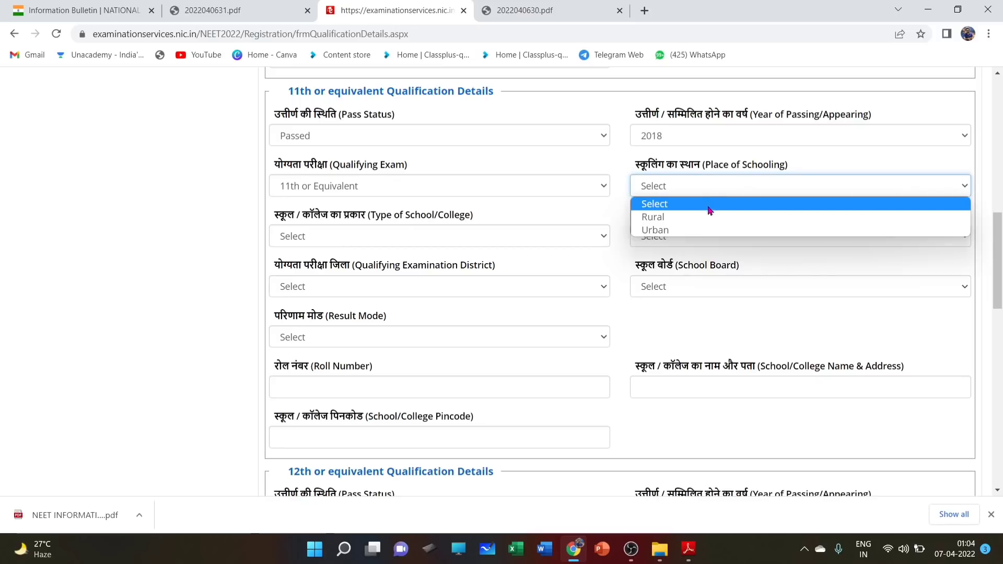
{"action": "left_click", "coordinate": [701, 218]}
{"action": "left_click", "coordinate": [471, 246]}
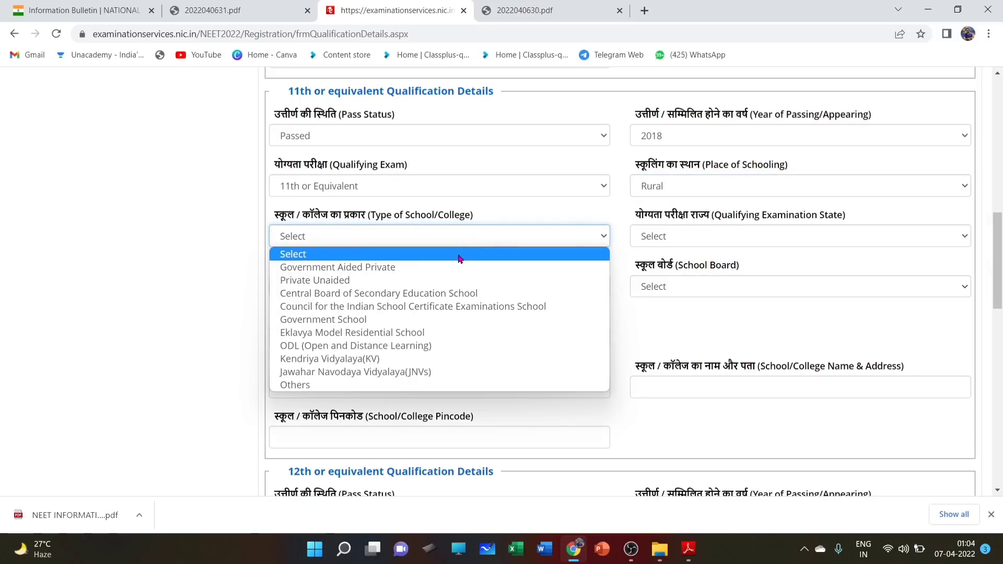
{"action": "left_click", "coordinate": [444, 293]}
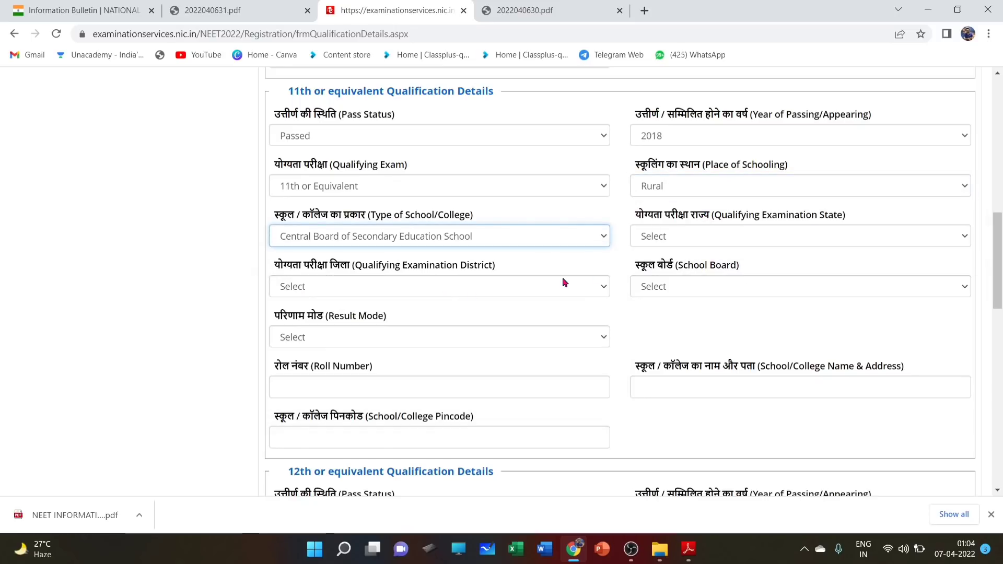
Set the 11th qualifying examination state to DELHI and its district to WEST DELHI
{"action": "left_click", "coordinate": [713, 240]}
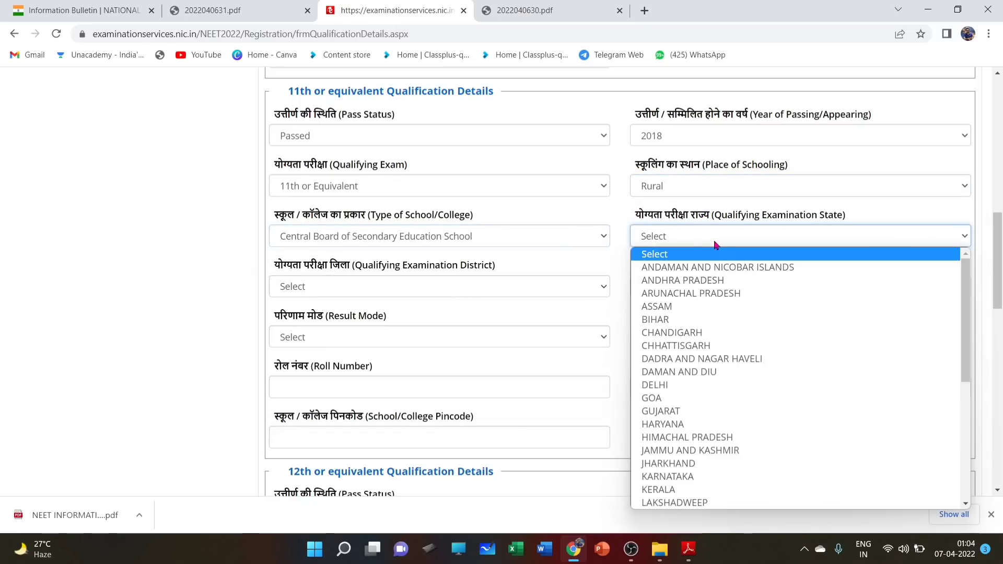
{"action": "left_click", "coordinate": [700, 385]}
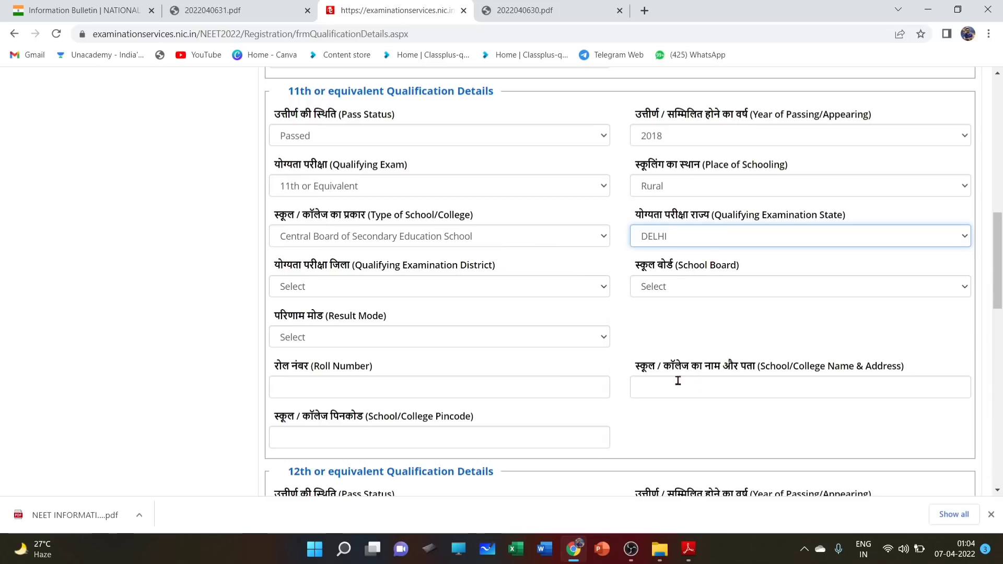
{"action": "left_click", "coordinate": [456, 289]}
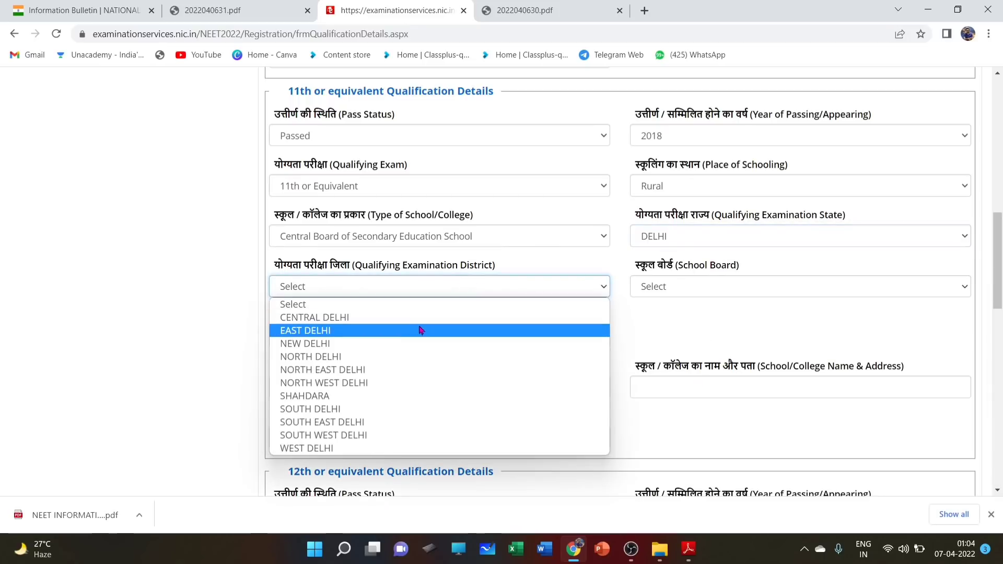
{"action": "left_click", "coordinate": [373, 451]}
Set the 11th school board to CENTRAL BOARD OF SECONDARY EDUCATION
{"action": "left_click", "coordinate": [731, 290]}
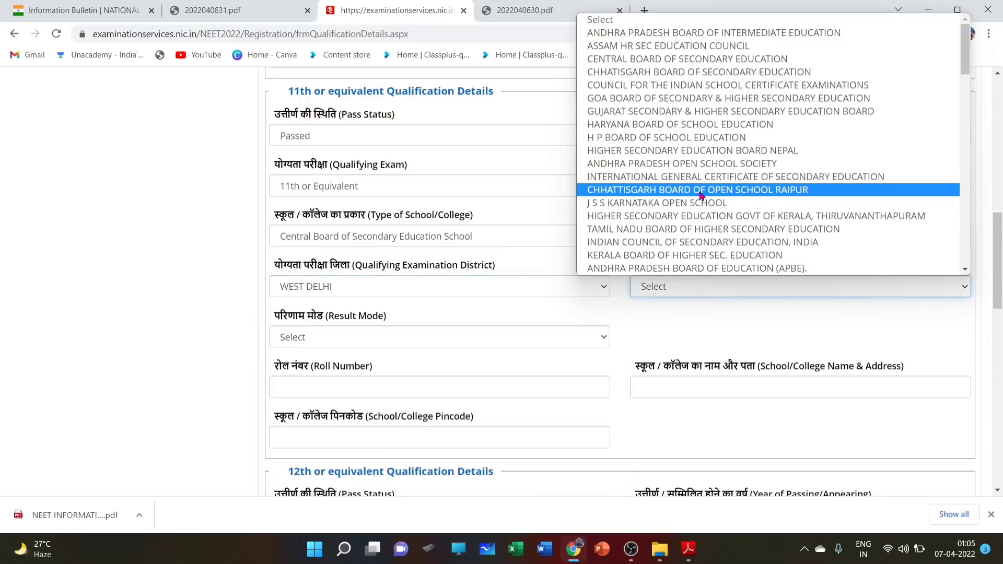
{"action": "left_click", "coordinate": [684, 60]}
{"action": "left_click", "coordinate": [420, 325]}
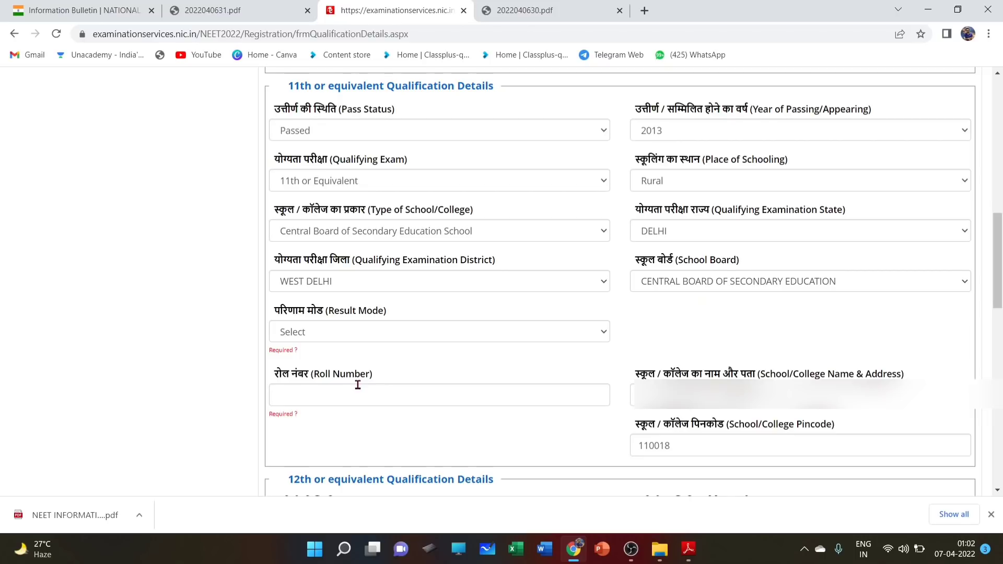
Check the 11th result mode options and change the 11th pass status to Not Applicable
{"action": "left_click", "coordinate": [371, 331]}
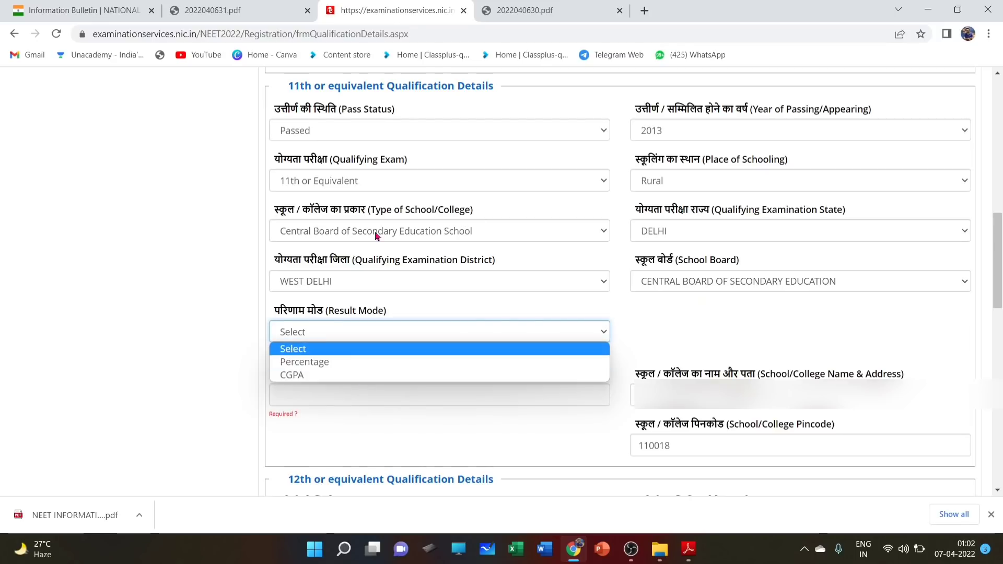
{"action": "left_click", "coordinate": [394, 139]}
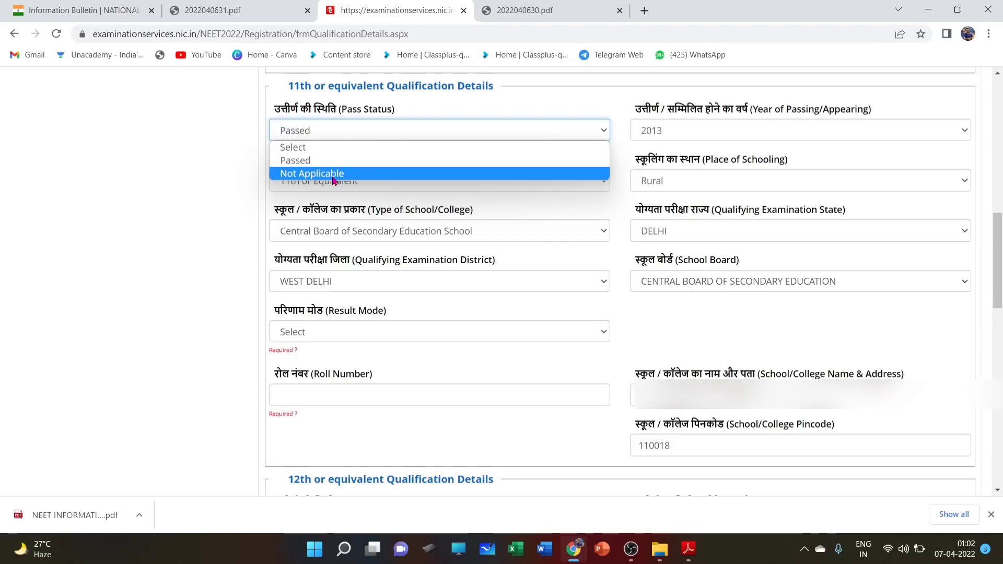
{"action": "left_click", "coordinate": [334, 177]}
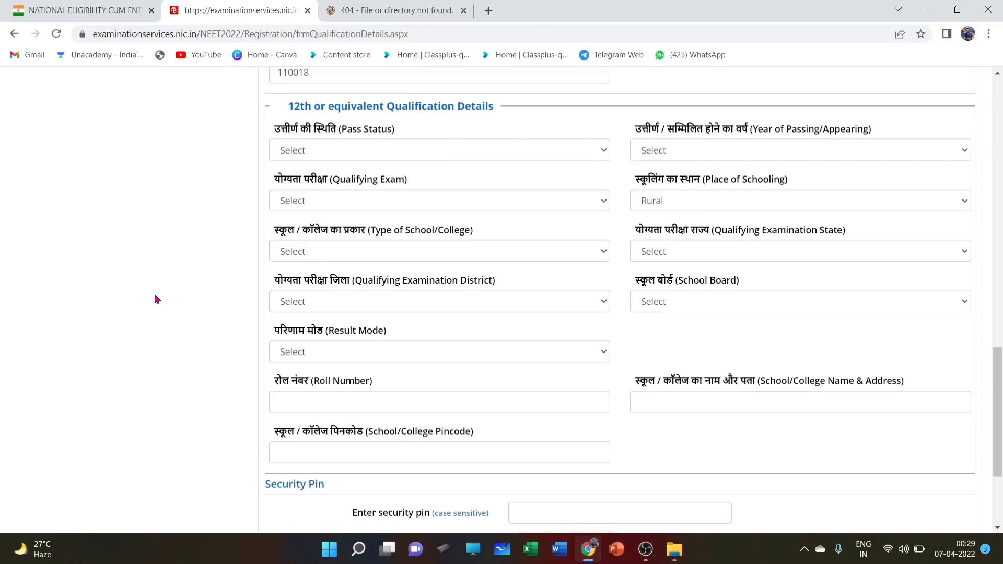
Mark the 12th qualification as Passed, with 2018 as the year of passing
{"action": "left_click", "coordinate": [413, 150]}
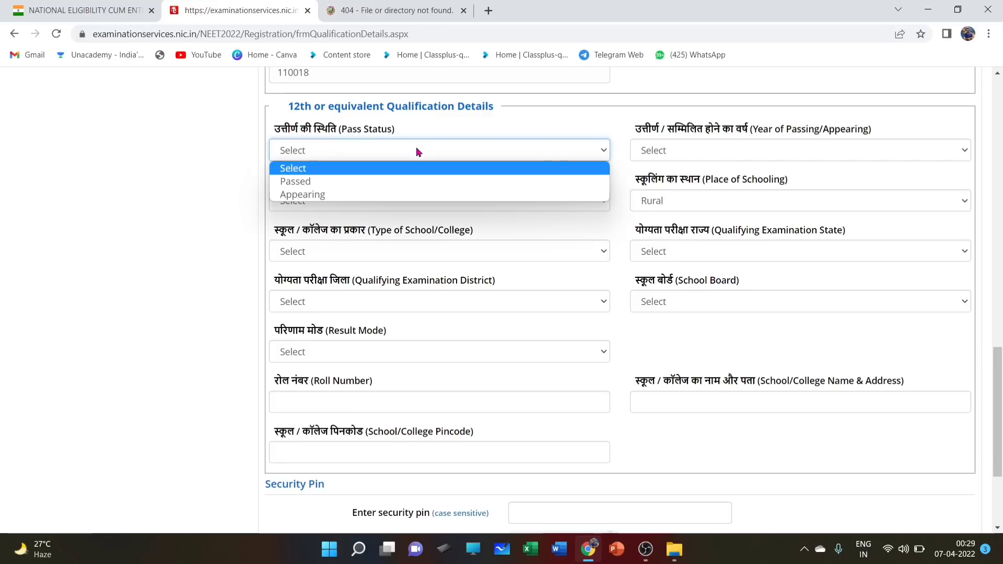
{"action": "left_click", "coordinate": [408, 181]}
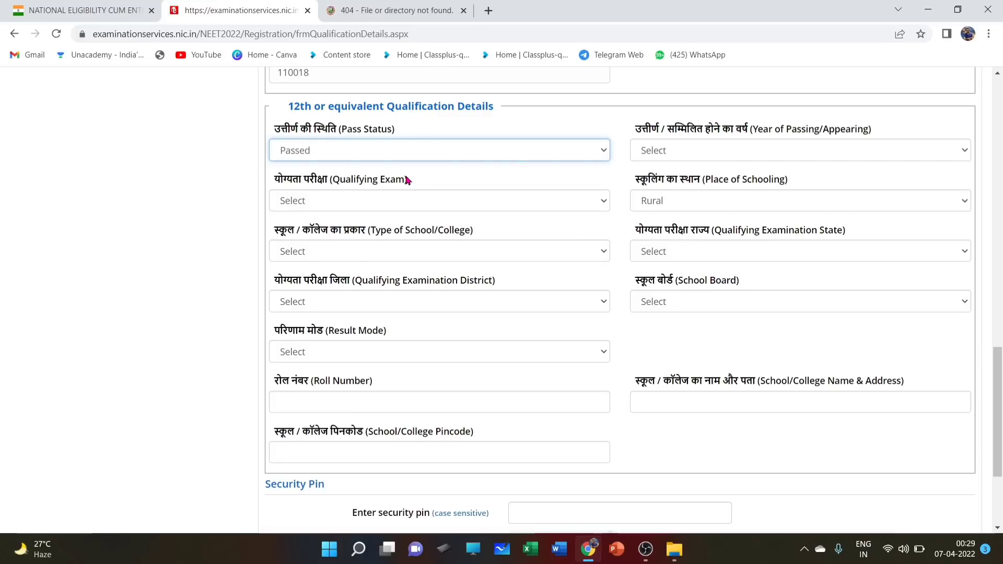
{"action": "left_click", "coordinate": [697, 152]}
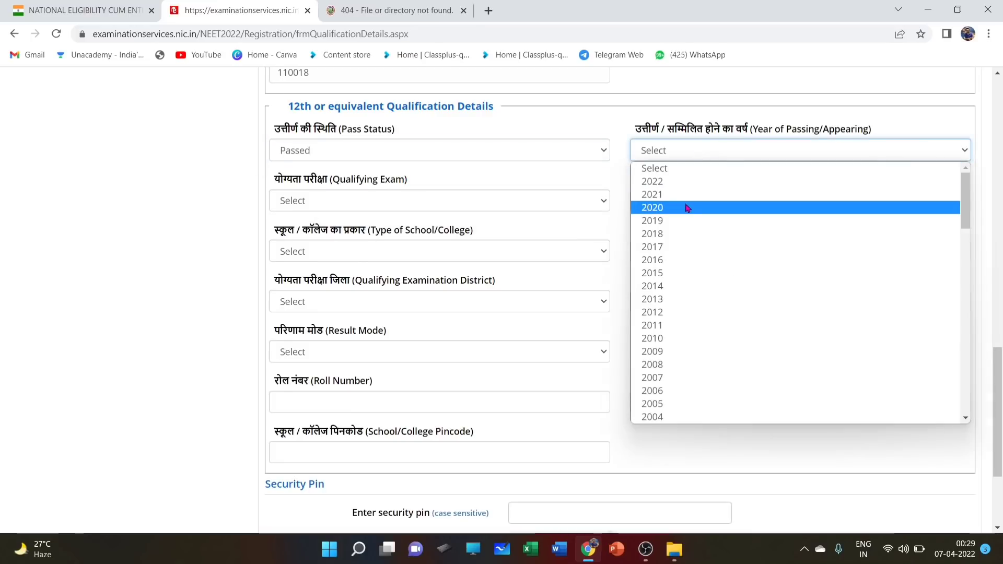
{"action": "left_click", "coordinate": [687, 236]}
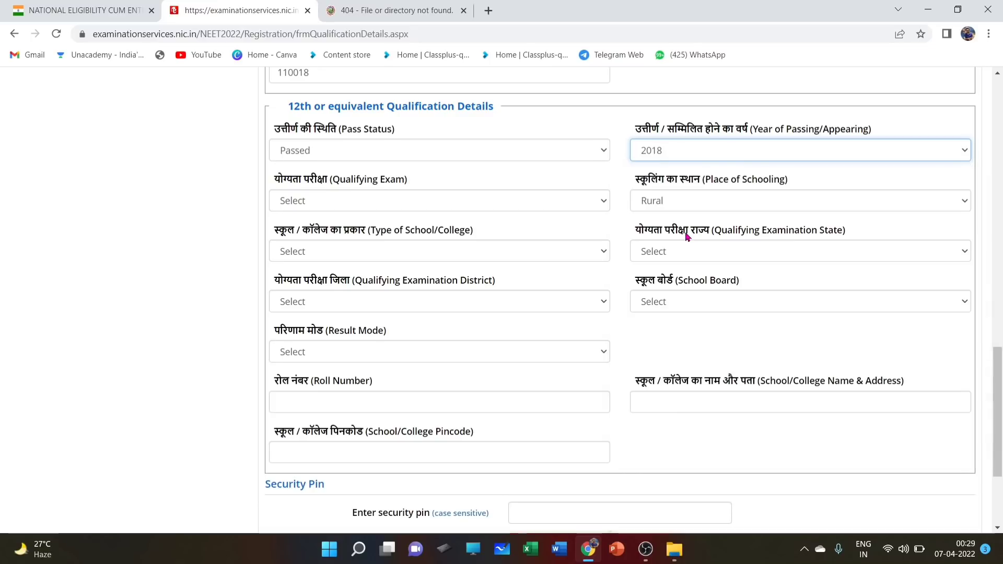
Examine the options offered for the 12th qualifying exam, school type, examination state and result mode
{"action": "left_click", "coordinate": [428, 206]}
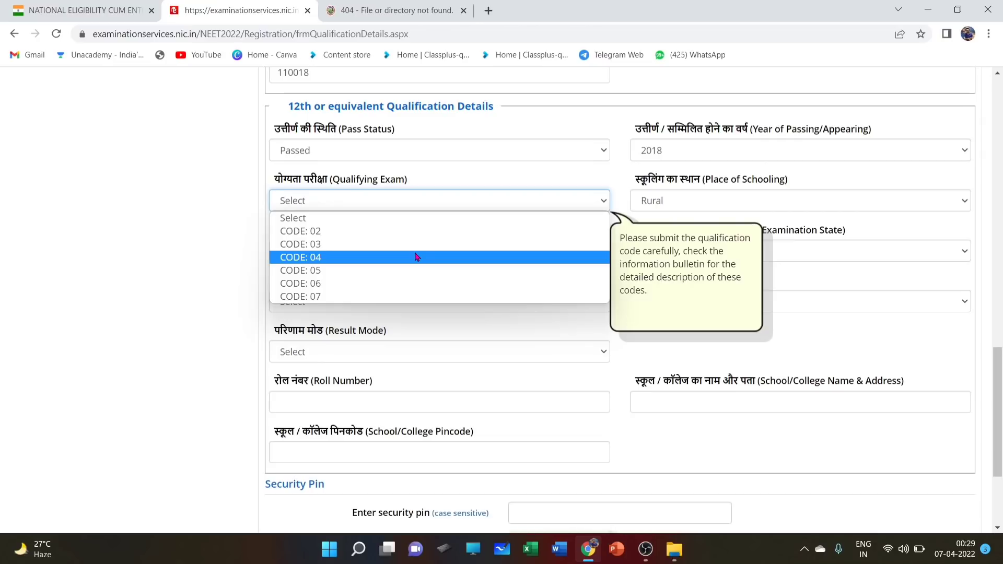
{"action": "left_click", "coordinate": [212, 261]}
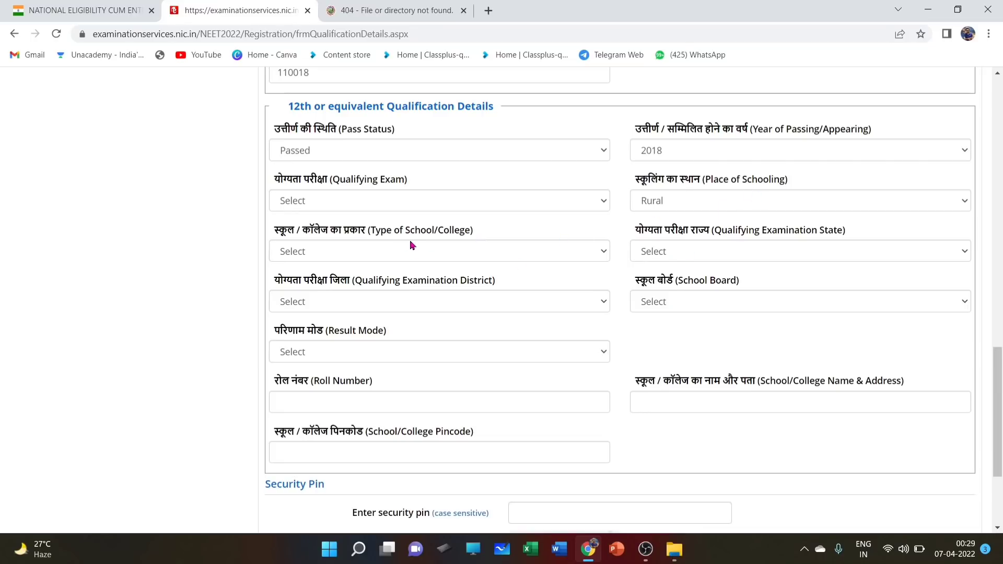
{"action": "left_click", "coordinate": [432, 256]}
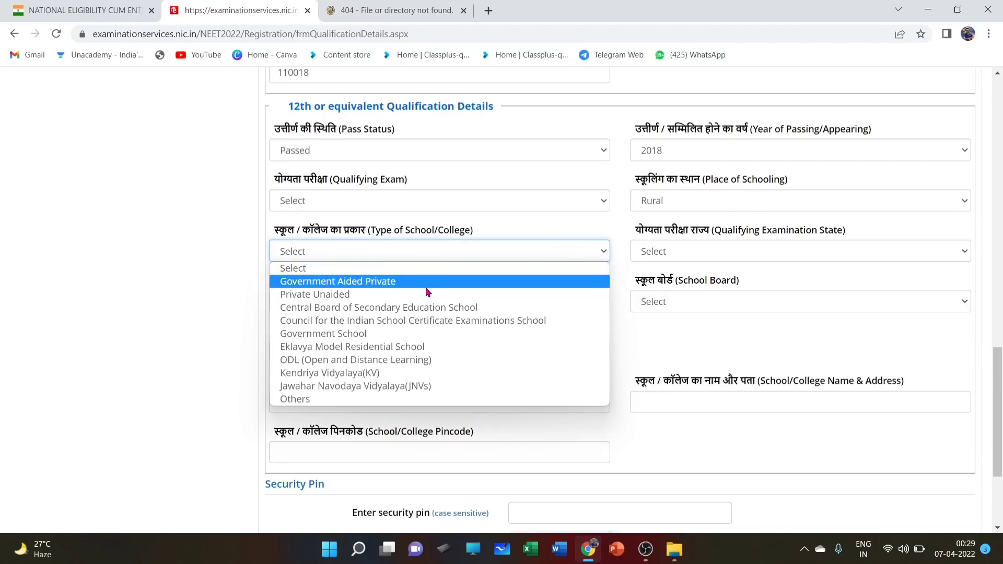
{"action": "left_click", "coordinate": [199, 301]}
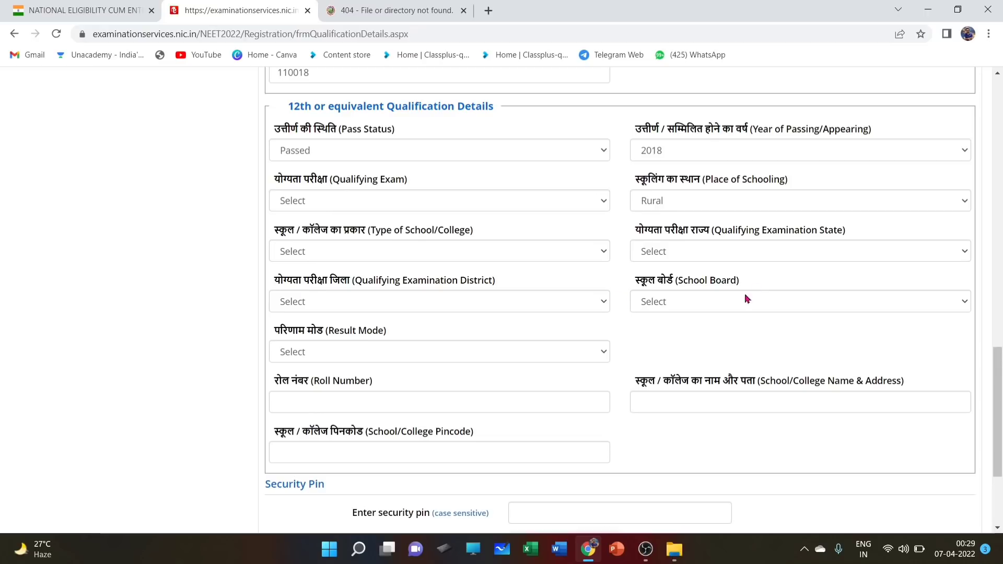
{"action": "left_click", "coordinate": [799, 255]}
{"action": "left_click", "coordinate": [799, 255]}
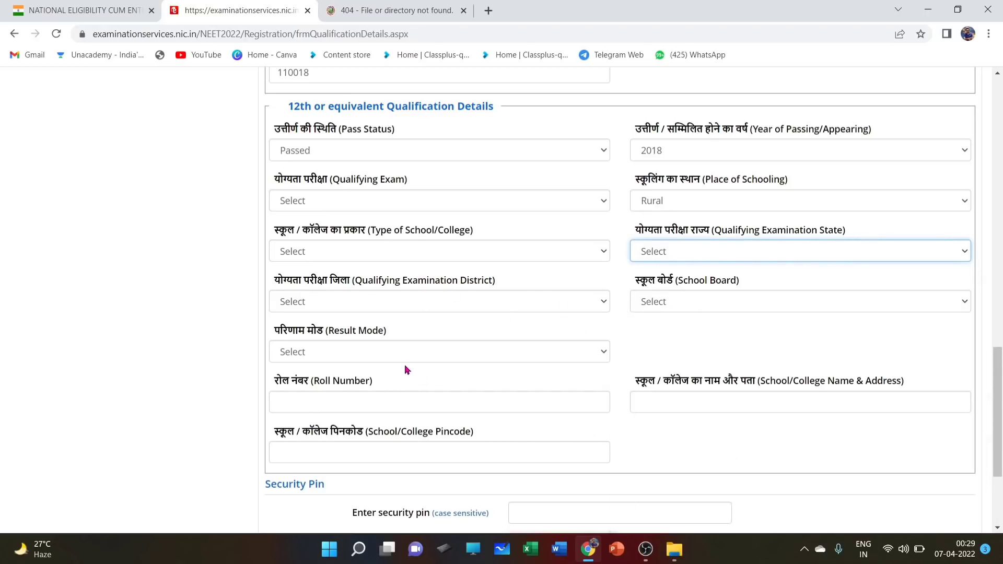
{"action": "left_click", "coordinate": [447, 364]}
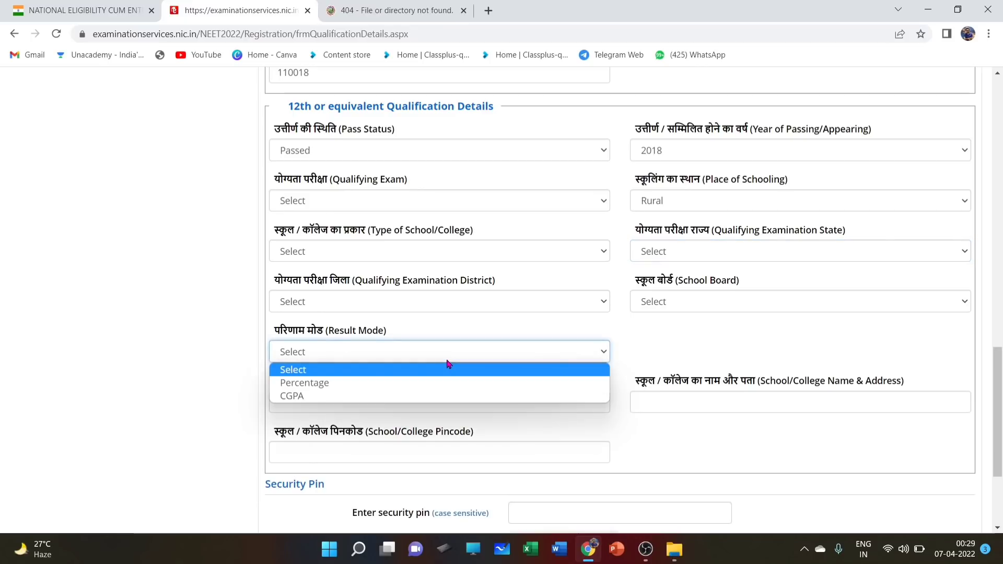
{"action": "left_click", "coordinate": [448, 364]}
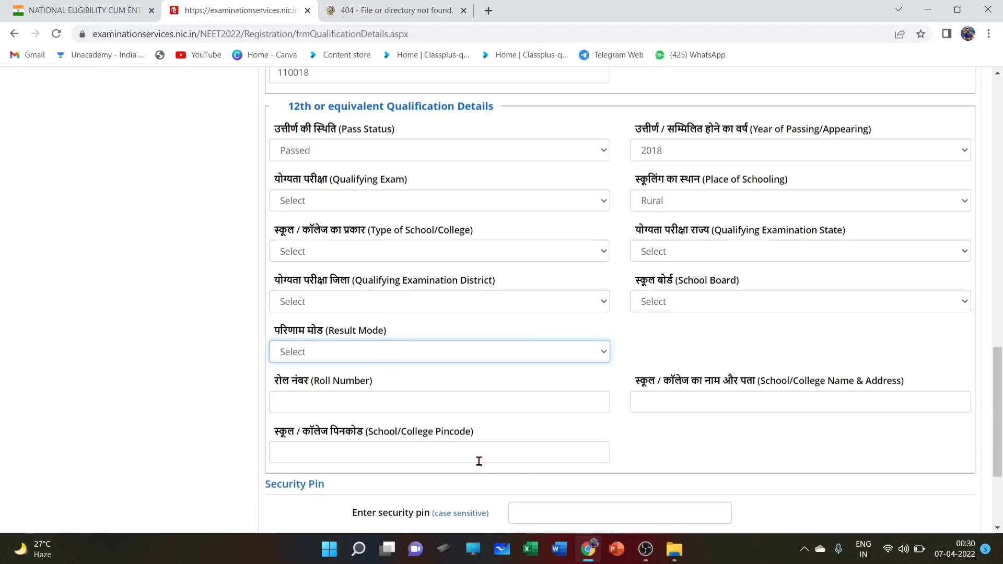
Set the 12th qualifying exam to CODE: 02
{"action": "scroll", "coordinate": [545, 478], "scroll_direction": "down", "scroll_amount": 2}
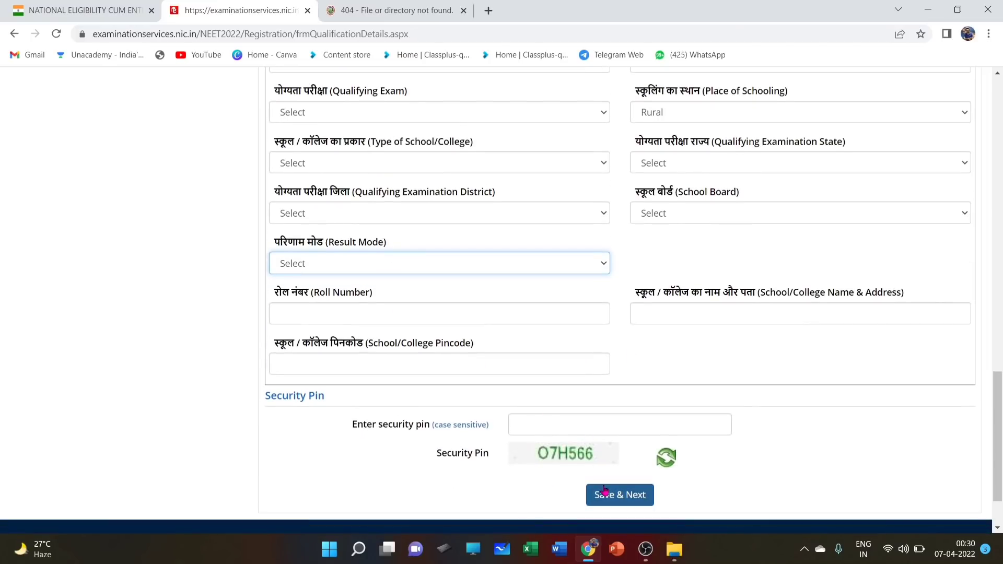
{"action": "scroll", "coordinate": [616, 369], "scroll_direction": "up", "scroll_amount": 2}
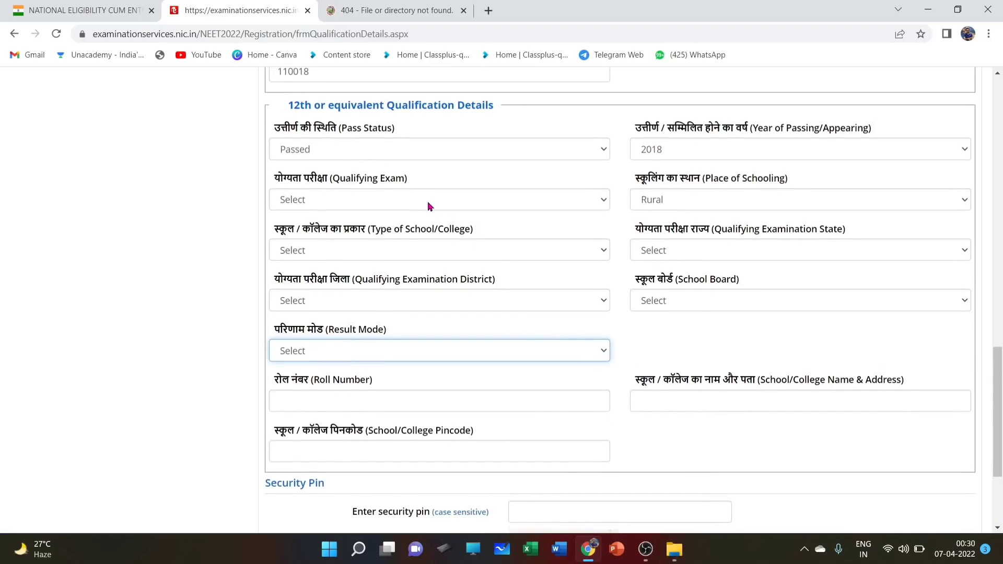
{"action": "left_click", "coordinate": [428, 205]}
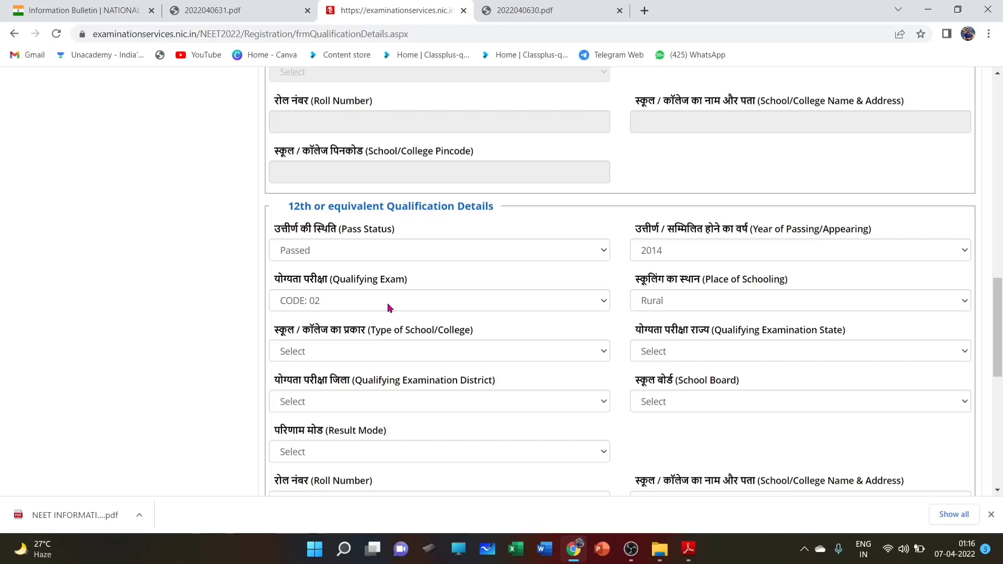
{"action": "left_click", "coordinate": [389, 308]}
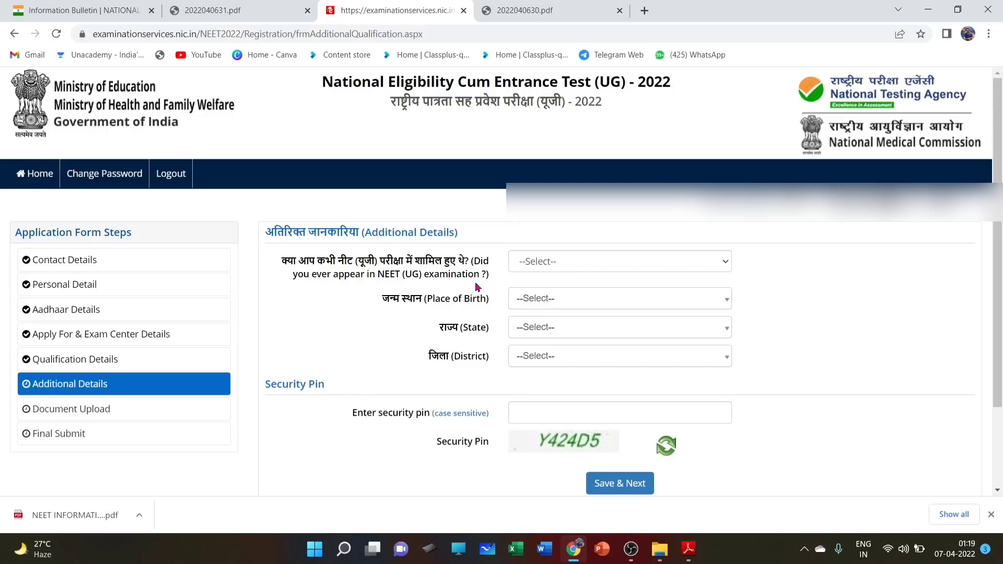
Answer Yes to having appeared in NEET (UG) before, with 1 previous attempt
{"action": "left_click", "coordinate": [547, 269]}
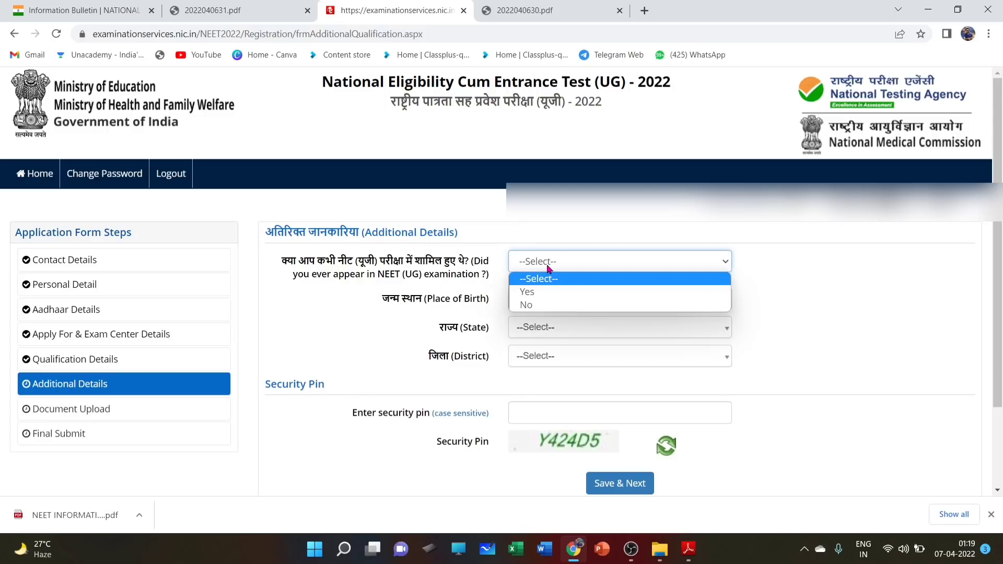
{"action": "left_click", "coordinate": [538, 296]}
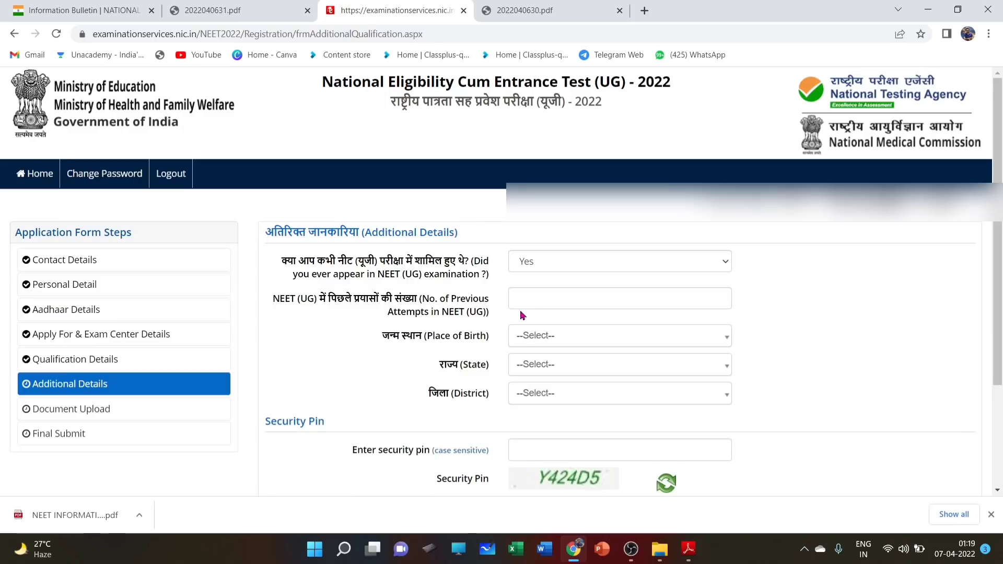
{"action": "left_click", "coordinate": [556, 303]}
{"action": "type", "text": "1"}
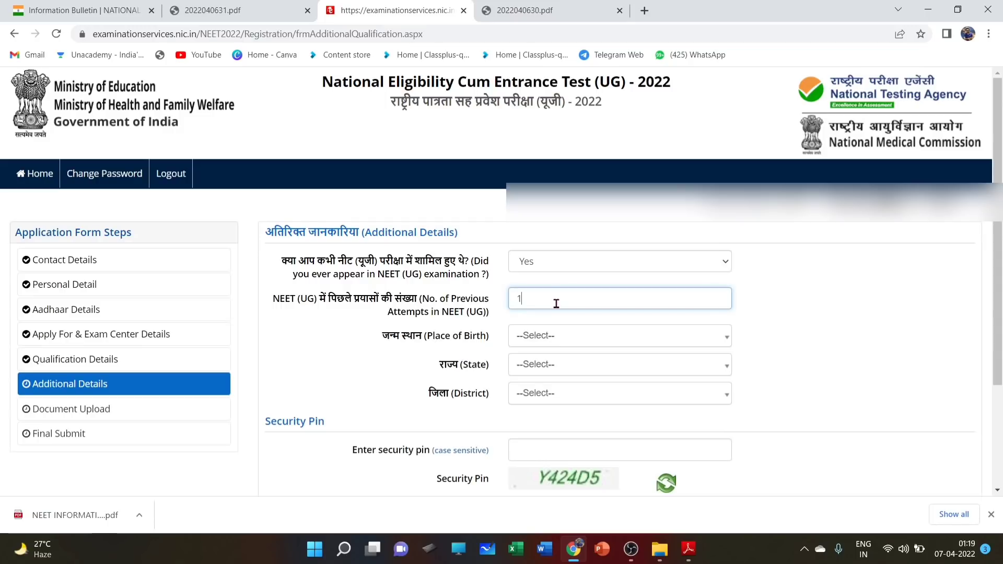
Set the place of birth to India and the state to BIHAR in the additional details
{"action": "left_click", "coordinate": [556, 337]}
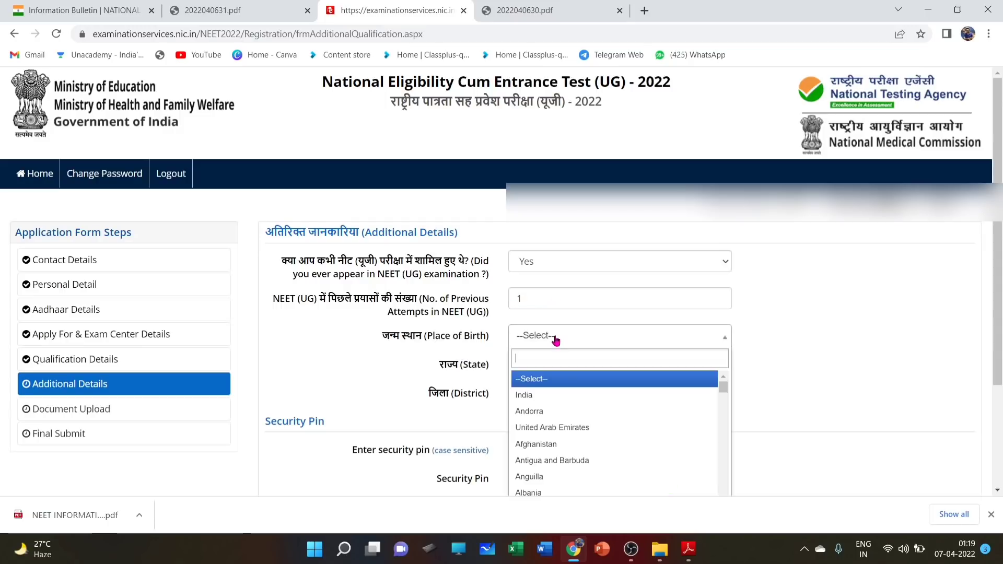
{"action": "left_click", "coordinate": [545, 406]}
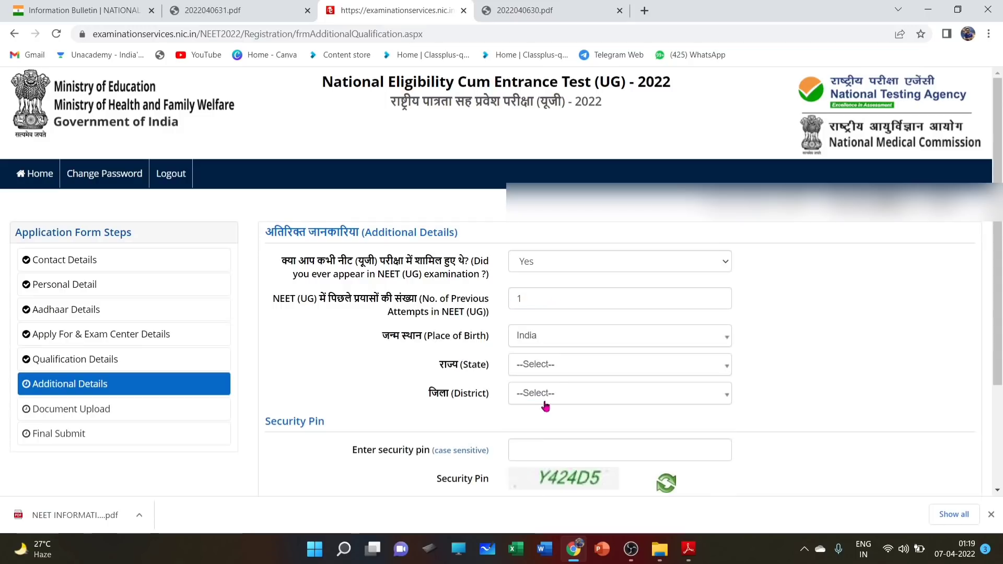
{"action": "left_click", "coordinate": [557, 363]}
{"action": "left_click", "coordinate": [542, 473]}
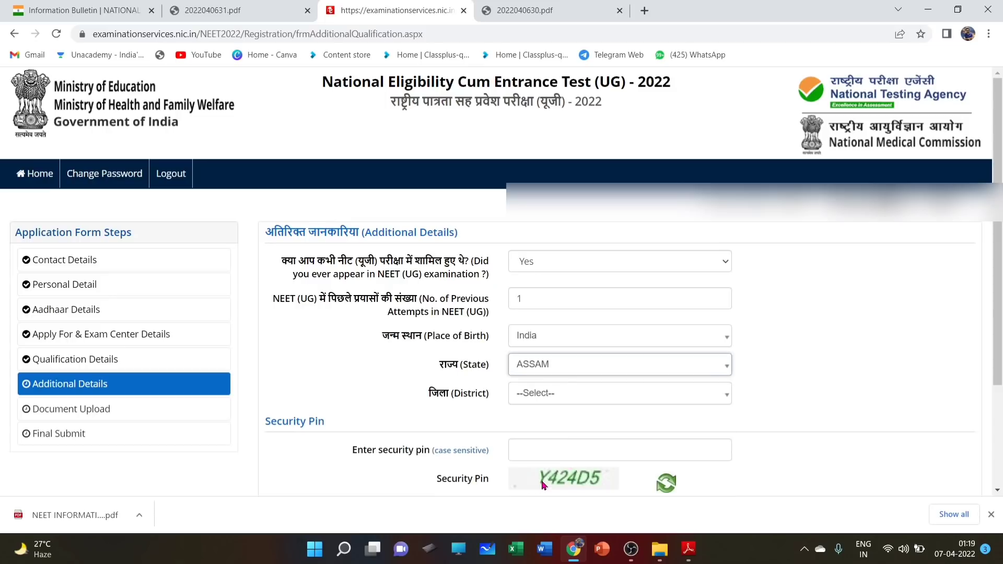
{"action": "left_click", "coordinate": [561, 367]}
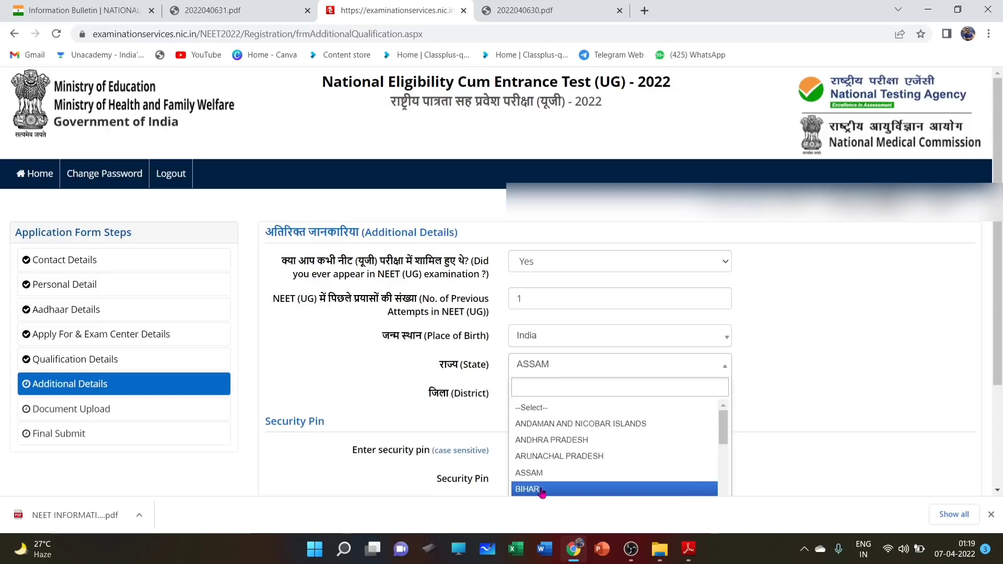
{"action": "left_click", "coordinate": [543, 485]}
Set the district of birth to EAST CHAMPARAN
{"action": "left_click", "coordinate": [553, 393]}
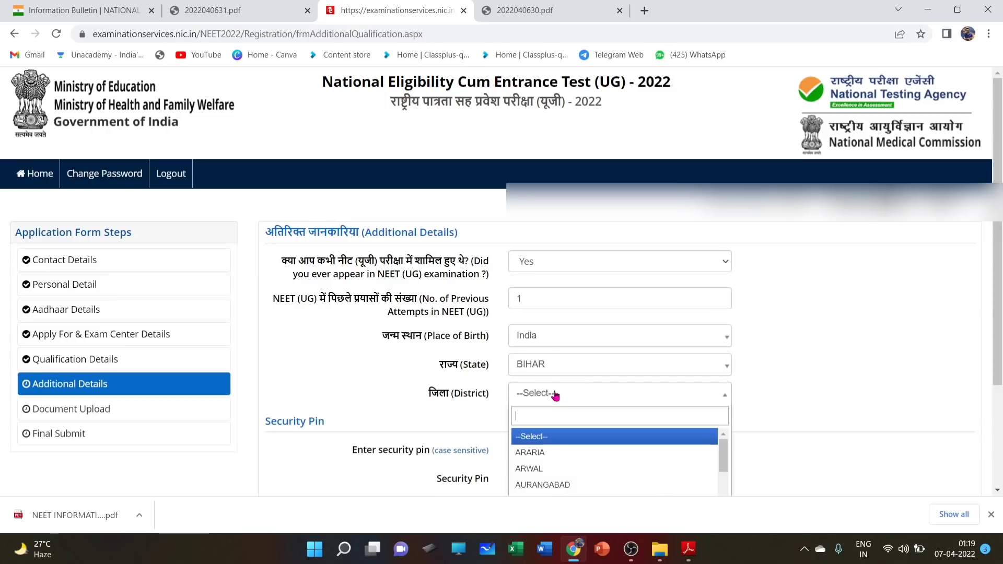
{"action": "scroll", "coordinate": [552, 470], "scroll_direction": "down", "scroll_amount": 2}
{"action": "scroll", "coordinate": [551, 486], "scroll_direction": "down", "scroll_amount": 5}
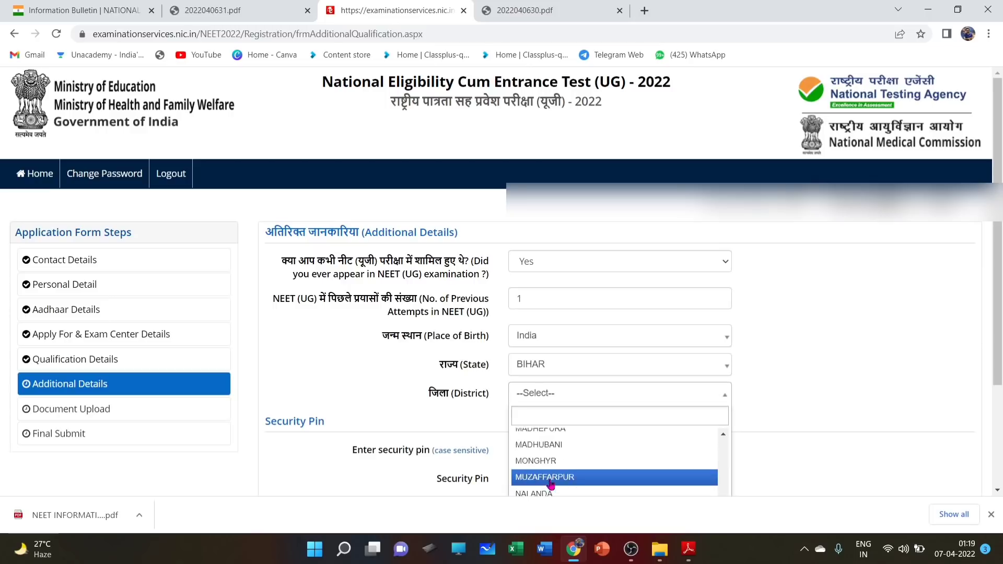
{"action": "scroll", "coordinate": [551, 485], "scroll_direction": "up", "scroll_amount": 4}
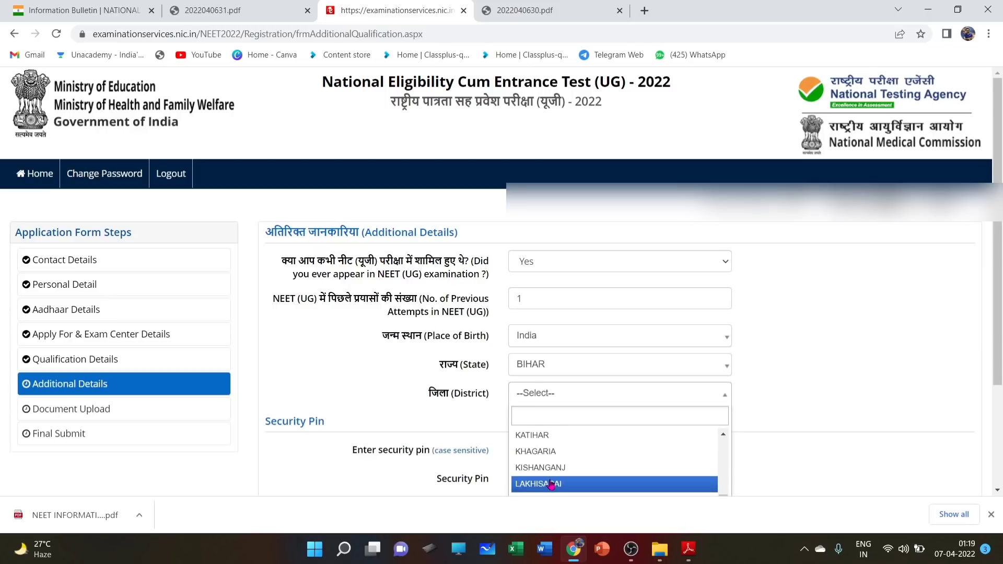
{"action": "scroll", "coordinate": [551, 486], "scroll_direction": "up", "scroll_amount": 1}
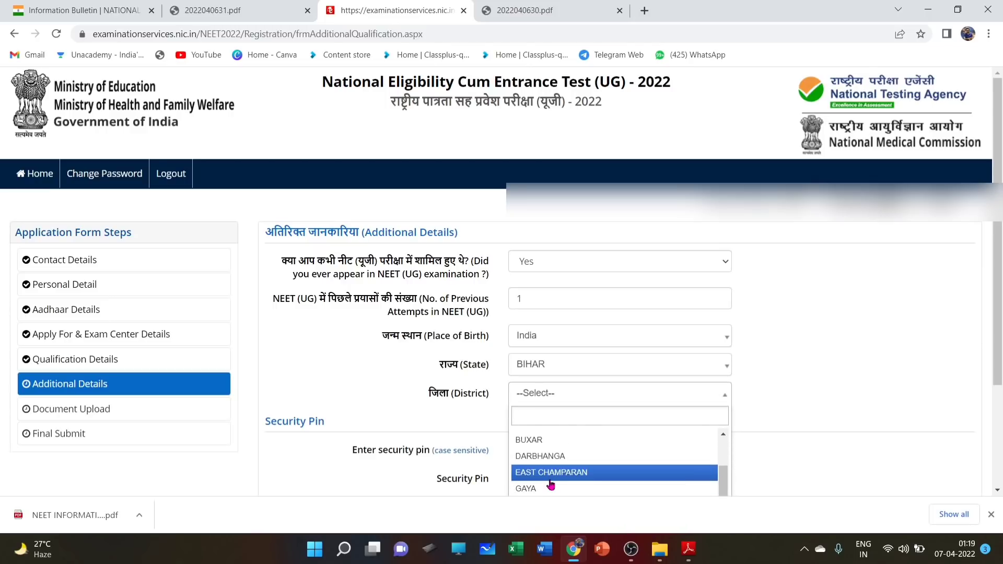
{"action": "left_click", "coordinate": [549, 479]}
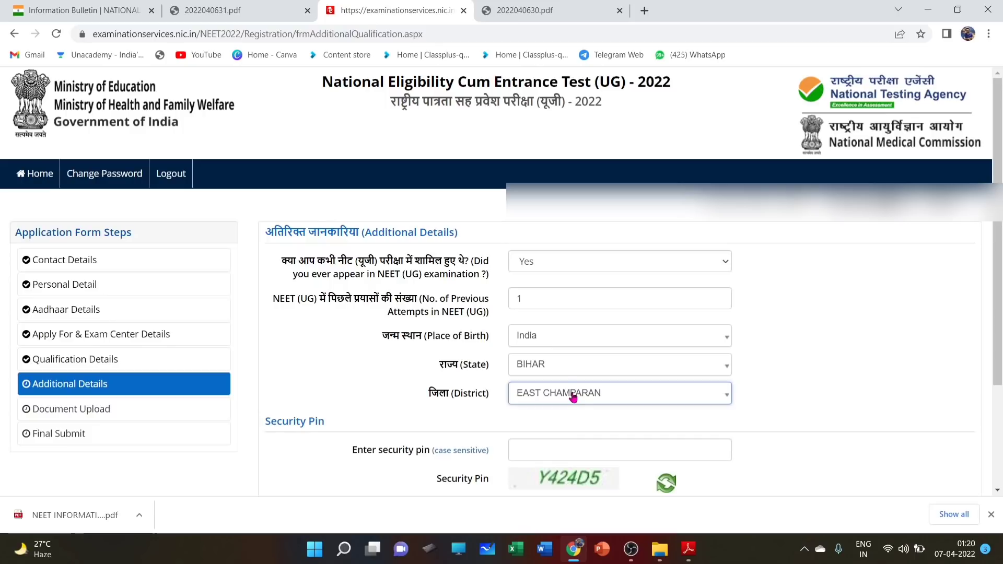
Enter the security pin, save the Additional Details section and confirm its submission
{"action": "left_click", "coordinate": [571, 448]}
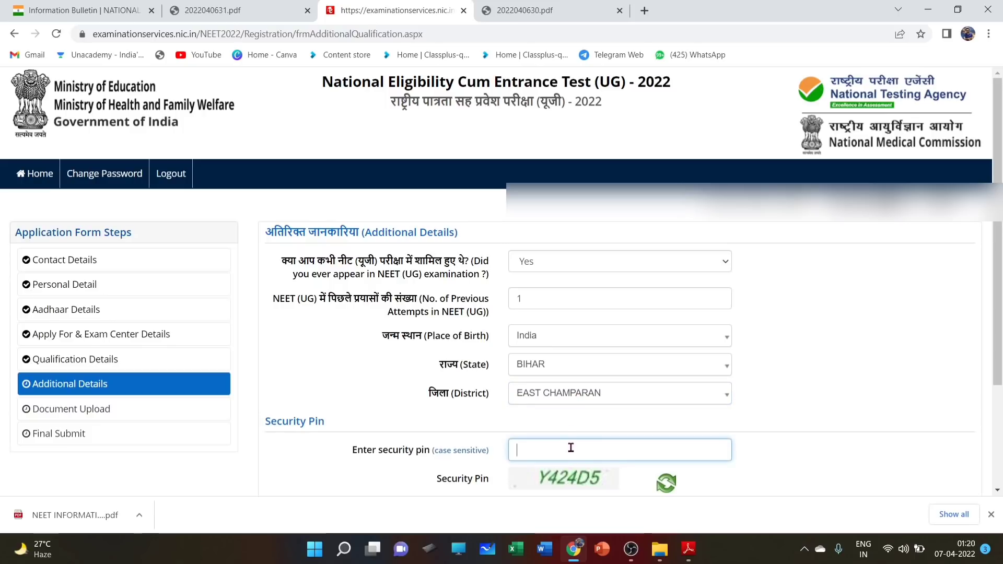
{"action": "type", "text": "Y42"}
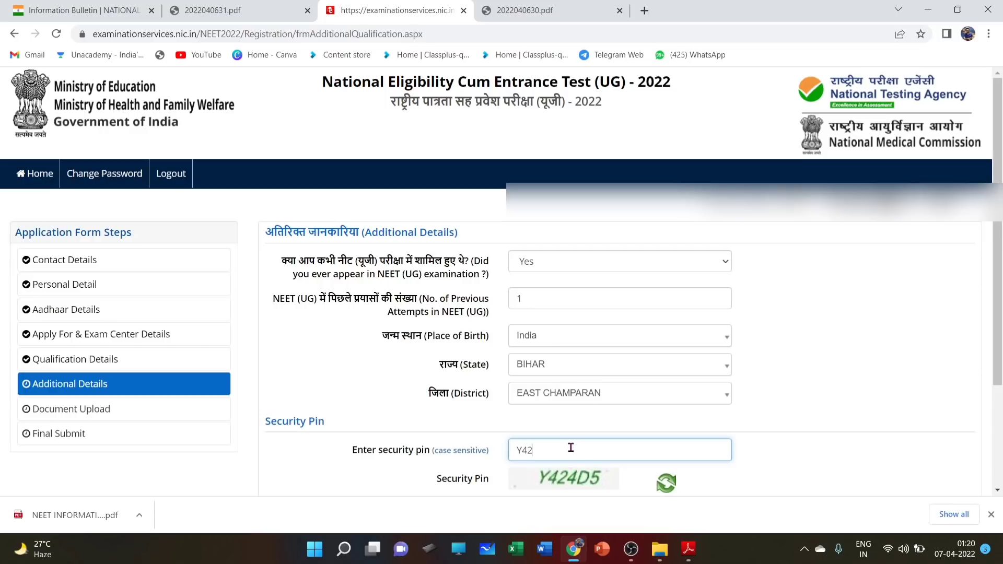
{"action": "type", "text": "4D5"}
{"action": "scroll", "coordinate": [698, 441], "scroll_direction": "down", "scroll_amount": 2}
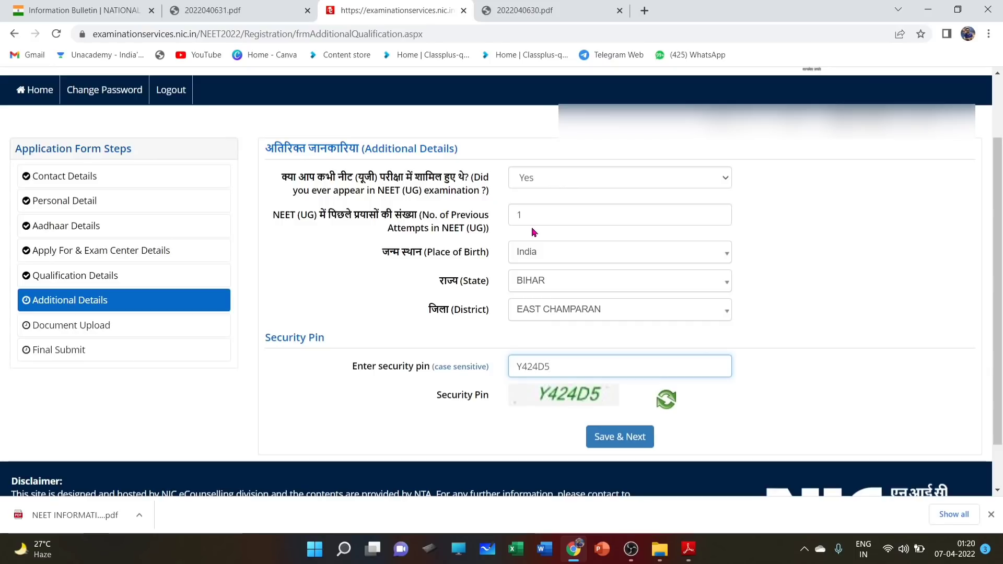
{"action": "left_click", "coordinate": [620, 443]}
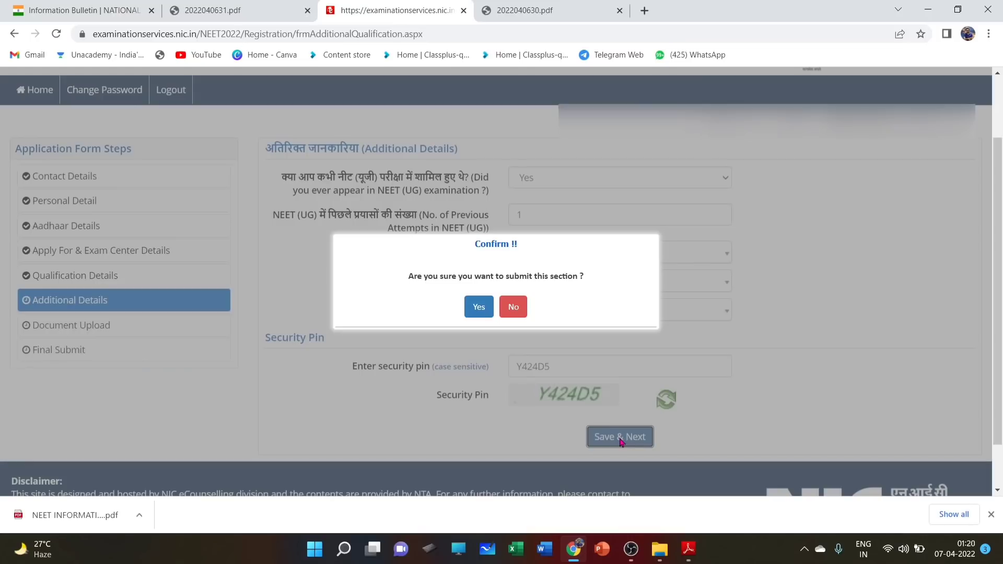
{"action": "left_click", "coordinate": [479, 306]}
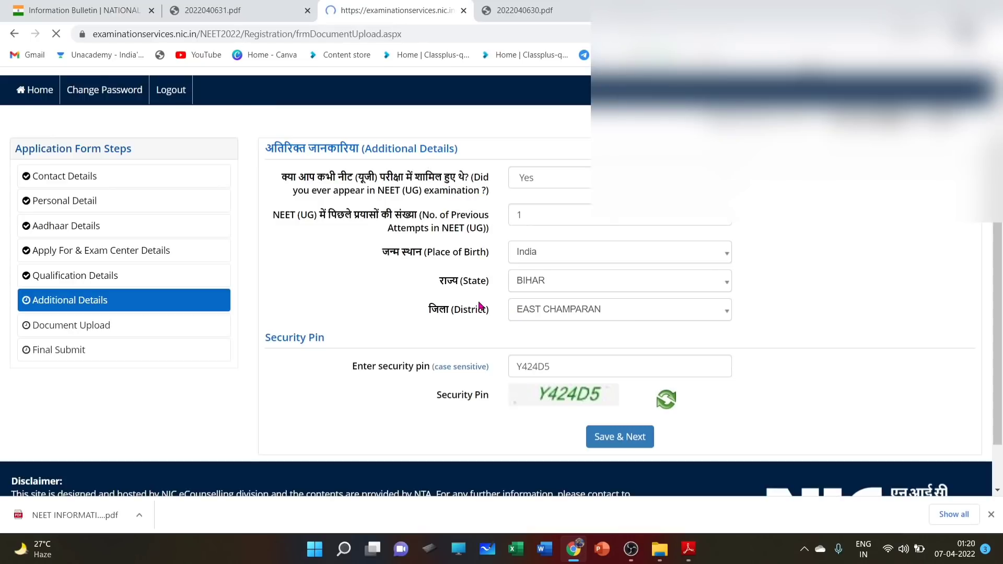
Review the completed application details down to the particulars checklist and declaration on the final submission page
{"action": "scroll", "coordinate": [524, 365], "scroll_direction": "down", "scroll_amount": 3}
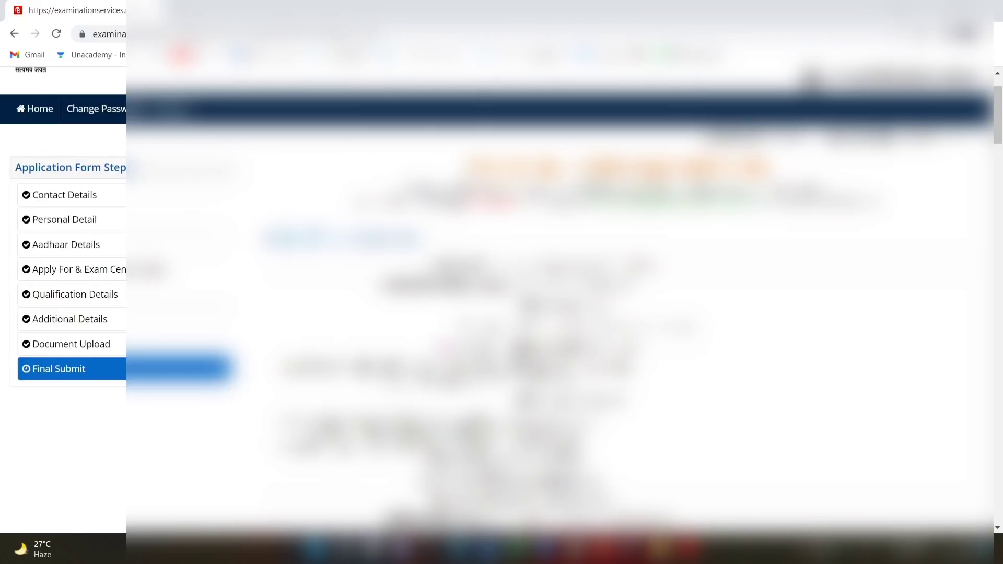
{"action": "scroll", "coordinate": [559, 292], "scroll_direction": "down", "scroll_amount": 10}
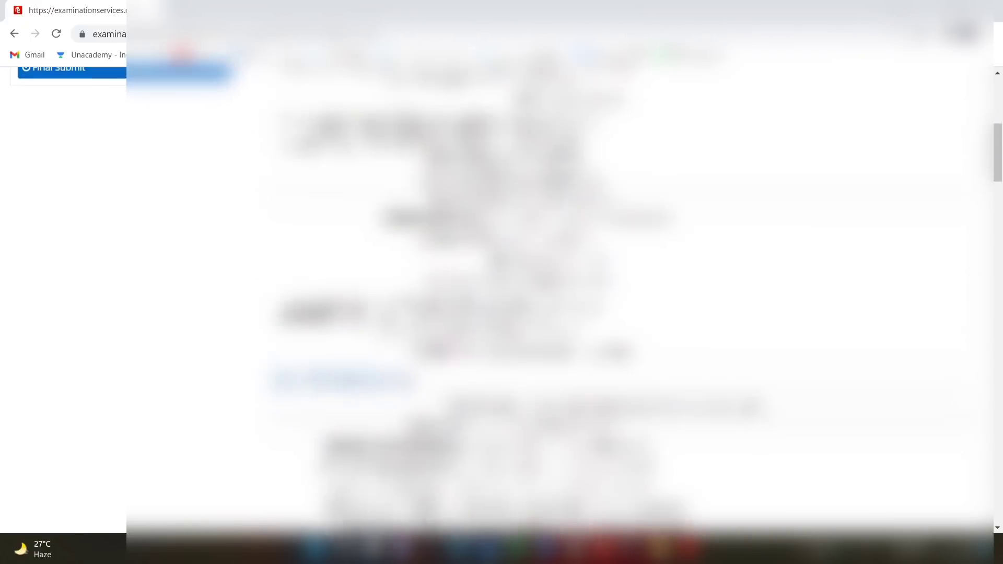
{"action": "scroll", "coordinate": [559, 293], "scroll_direction": "down", "scroll_amount": 8}
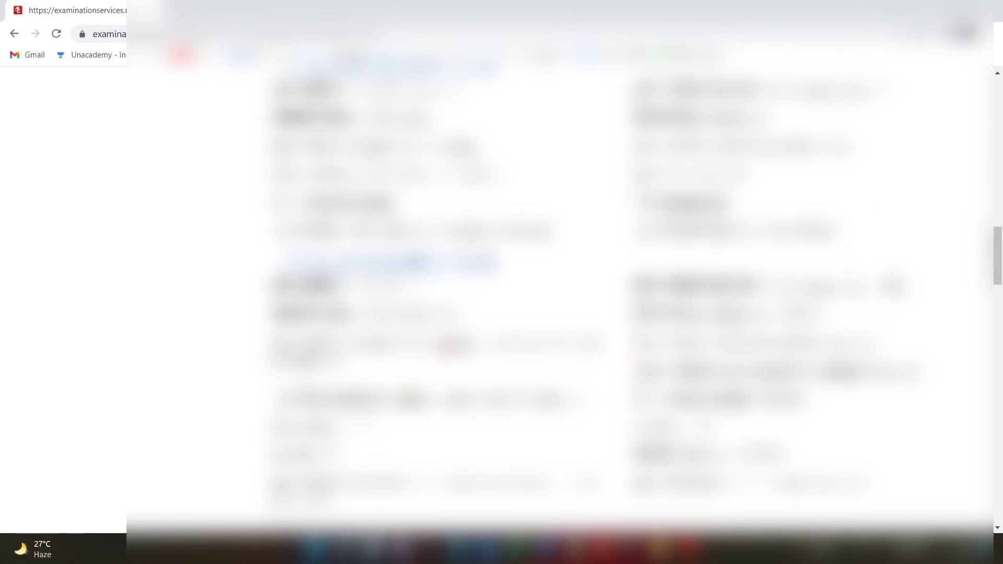
{"action": "scroll", "coordinate": [559, 293], "scroll_direction": "down", "scroll_amount": 10}
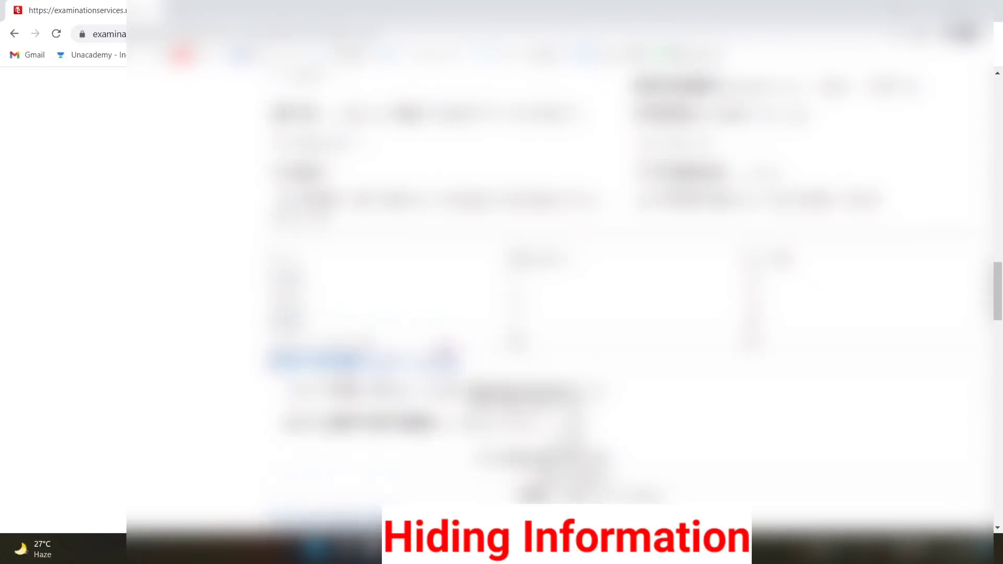
{"action": "scroll", "coordinate": [559, 293], "scroll_direction": "down", "scroll_amount": 10}
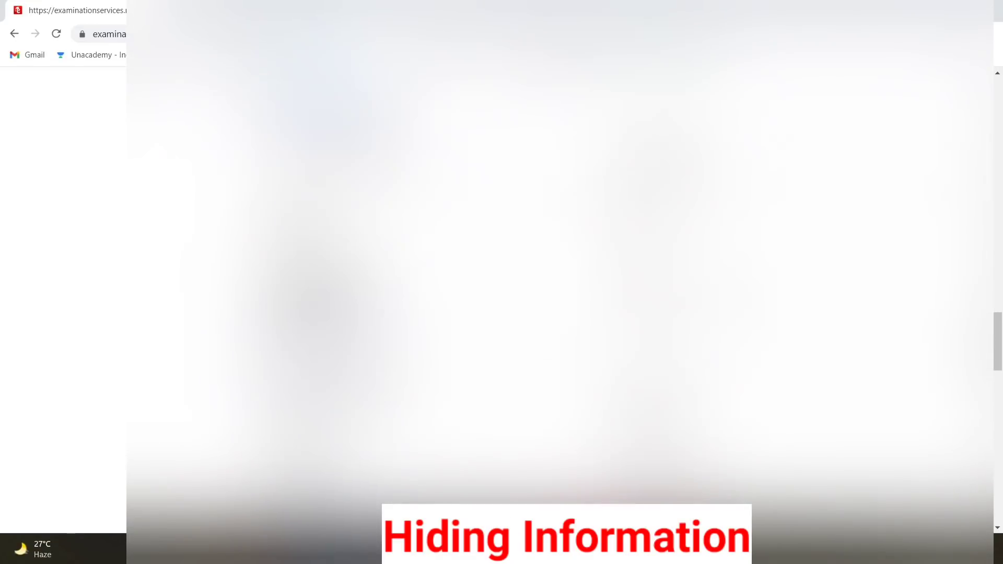
{"action": "scroll", "coordinate": [559, 292], "scroll_direction": "down", "scroll_amount": 10}
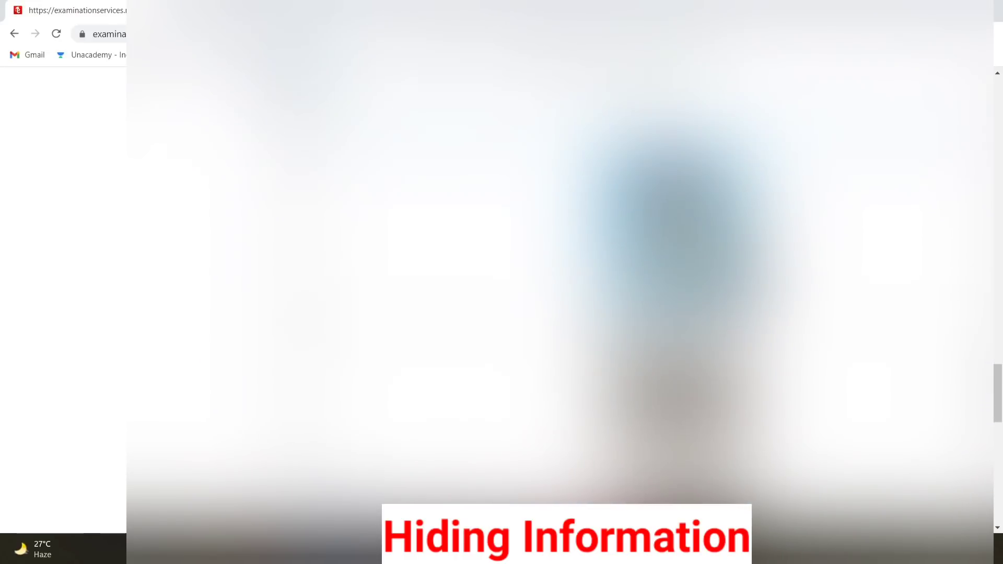
{"action": "scroll", "coordinate": [559, 292], "scroll_direction": "down", "scroll_amount": 10}
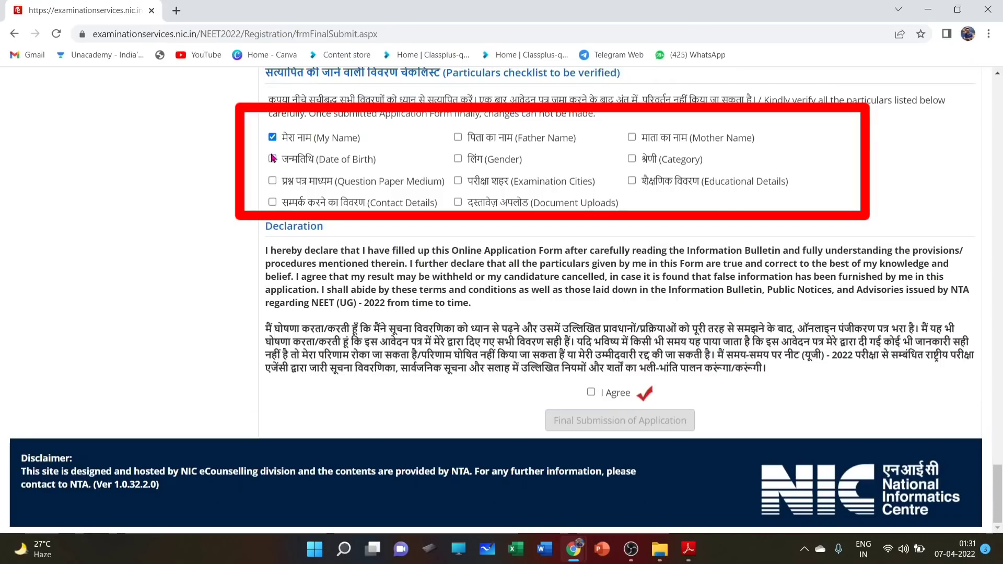
Mark all remaining particulars as verified in the checklist, including parents' names, date of birth, category, examination cities, educational details and document uploads
{"action": "left_click", "coordinate": [272, 159]}
{"action": "left_click", "coordinate": [272, 204]}
{"action": "left_click", "coordinate": [272, 181]}
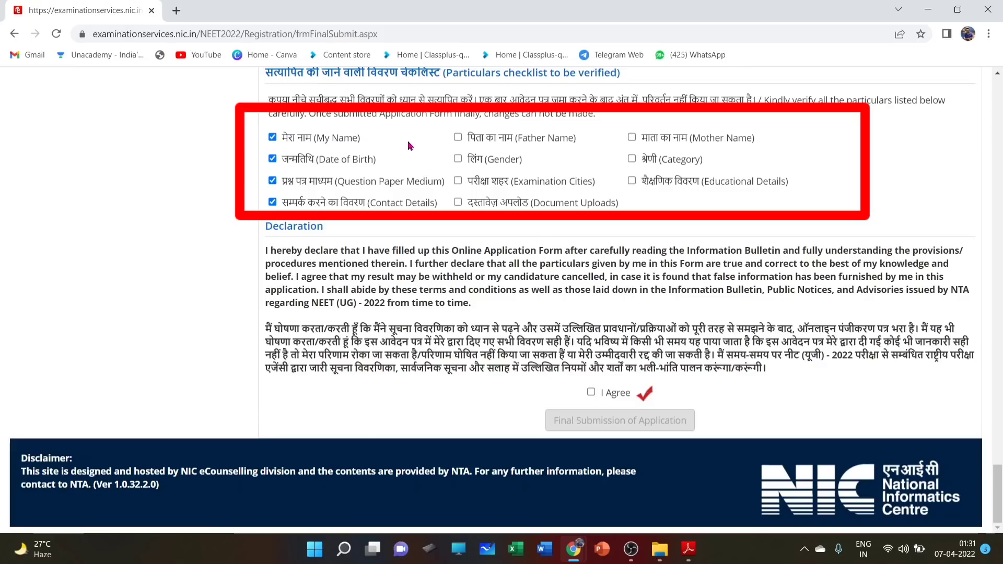
{"action": "left_click", "coordinate": [458, 138]}
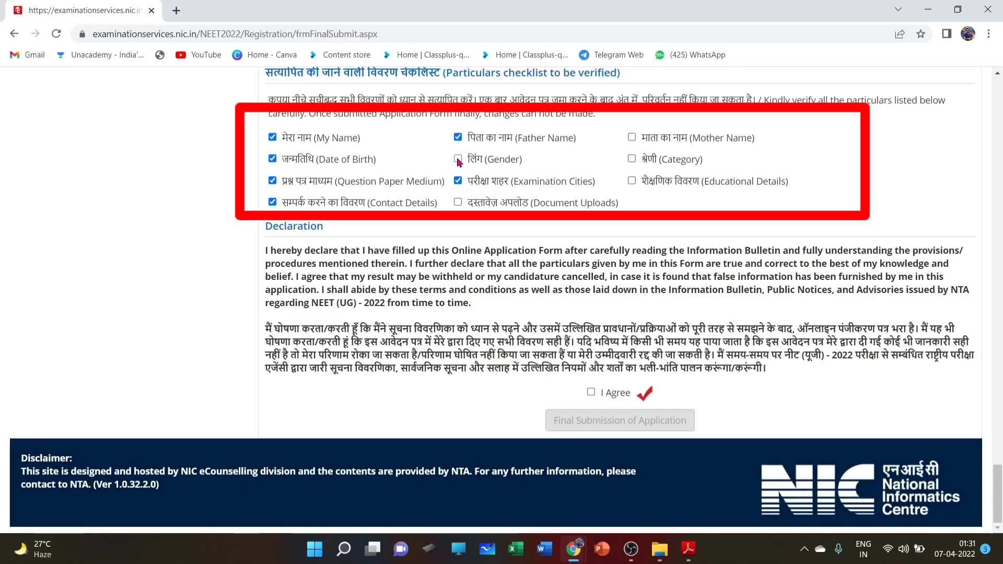
{"action": "left_click", "coordinate": [458, 158]}
{"action": "left_click", "coordinate": [458, 202]}
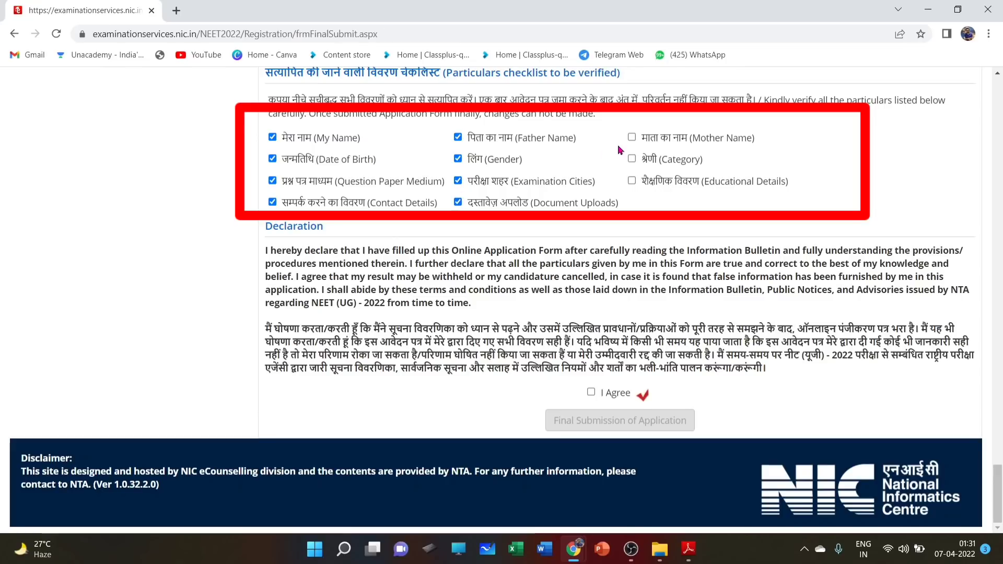
{"action": "left_click", "coordinate": [631, 138]}
{"action": "left_click", "coordinate": [632, 159]}
{"action": "left_click", "coordinate": [632, 181]}
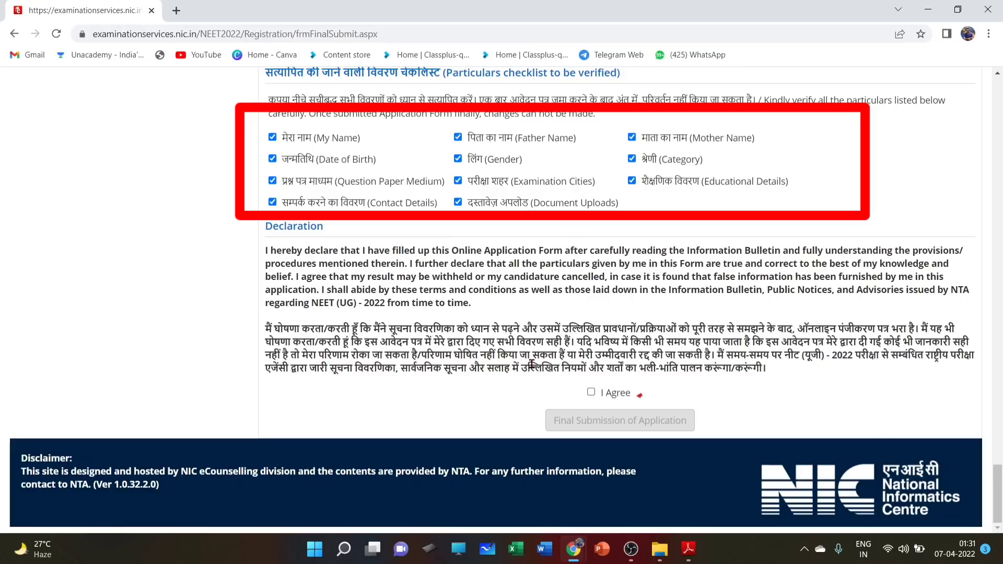
Agree to the declaration and make the final submission of the application form, confirming it
{"action": "left_click", "coordinate": [591, 392]}
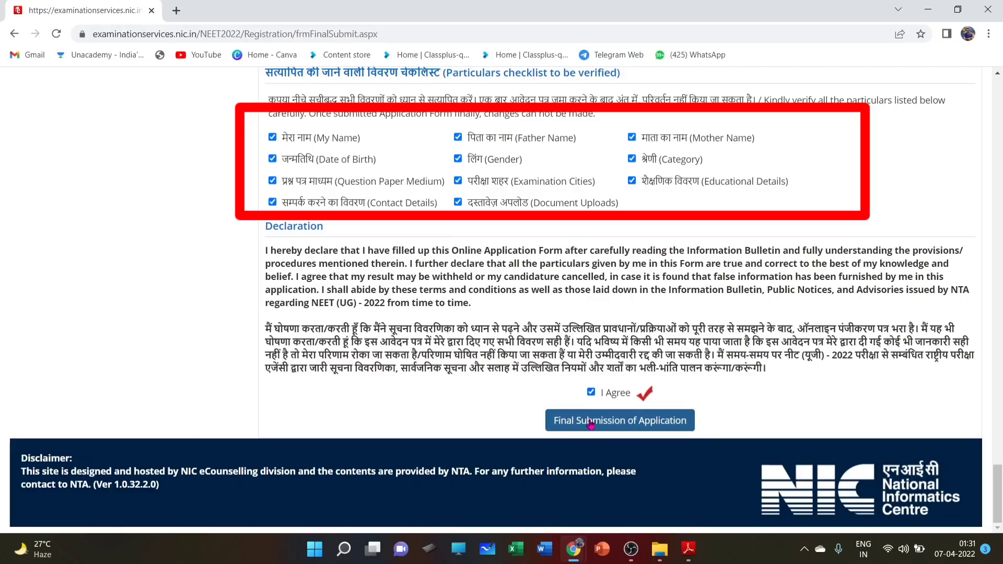
{"action": "left_click", "coordinate": [592, 424]}
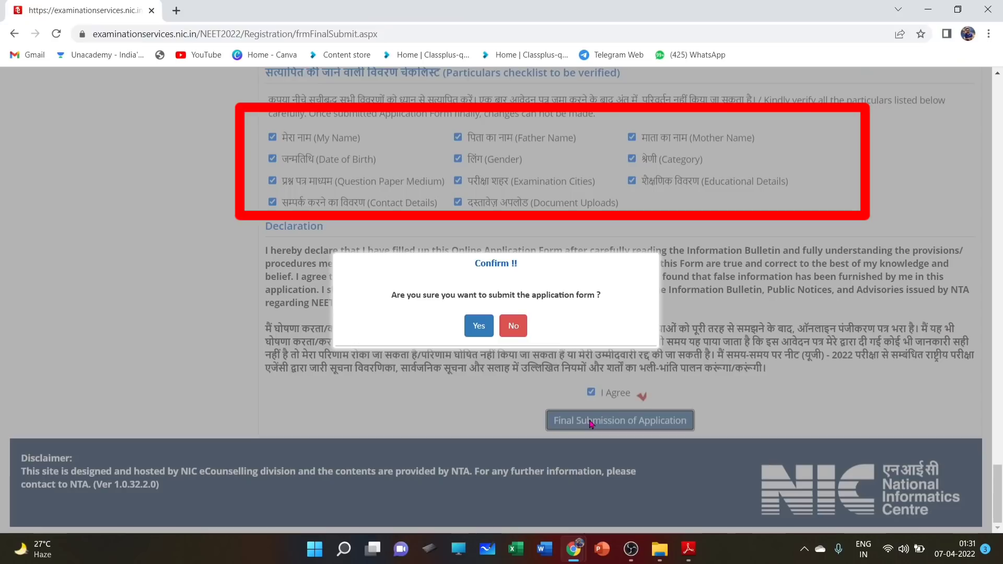
{"action": "left_click", "coordinate": [488, 331]}
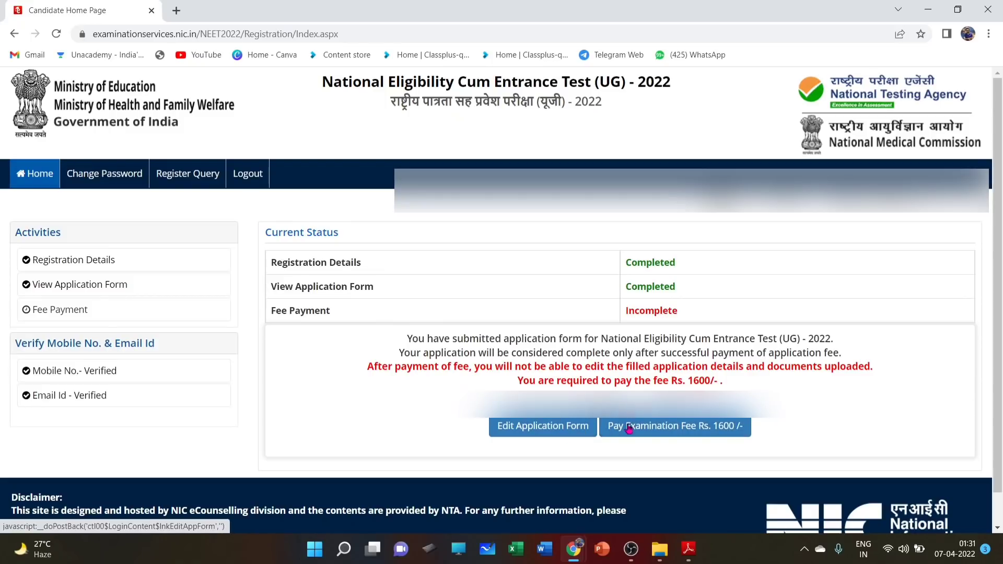
Proceed to pay the Rs. 1600 examination fee by Online Payment, with SBI MOPS as the payment provider
{"action": "left_click", "coordinate": [656, 427]}
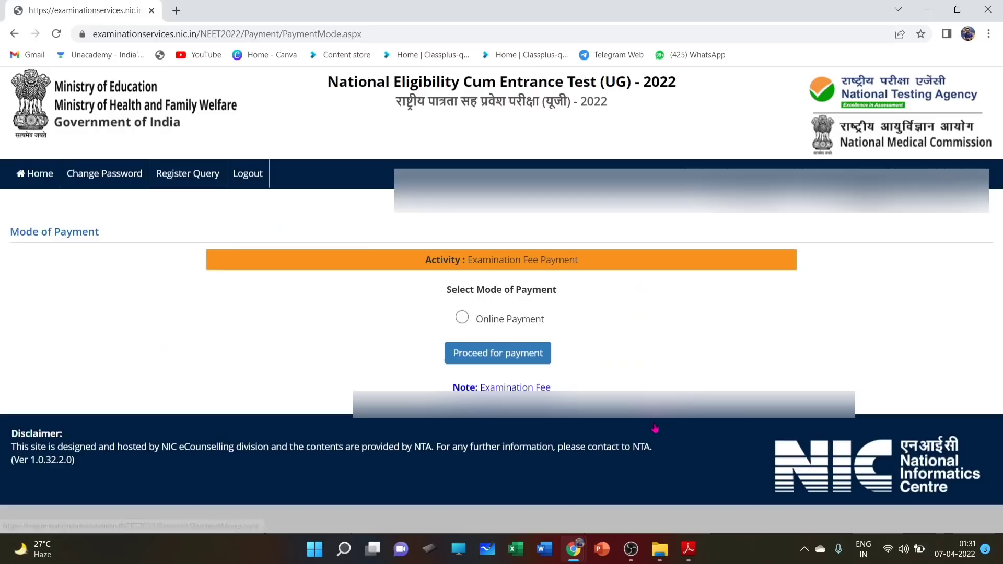
{"action": "left_click", "coordinate": [462, 318]}
{"action": "left_click", "coordinate": [488, 354]}
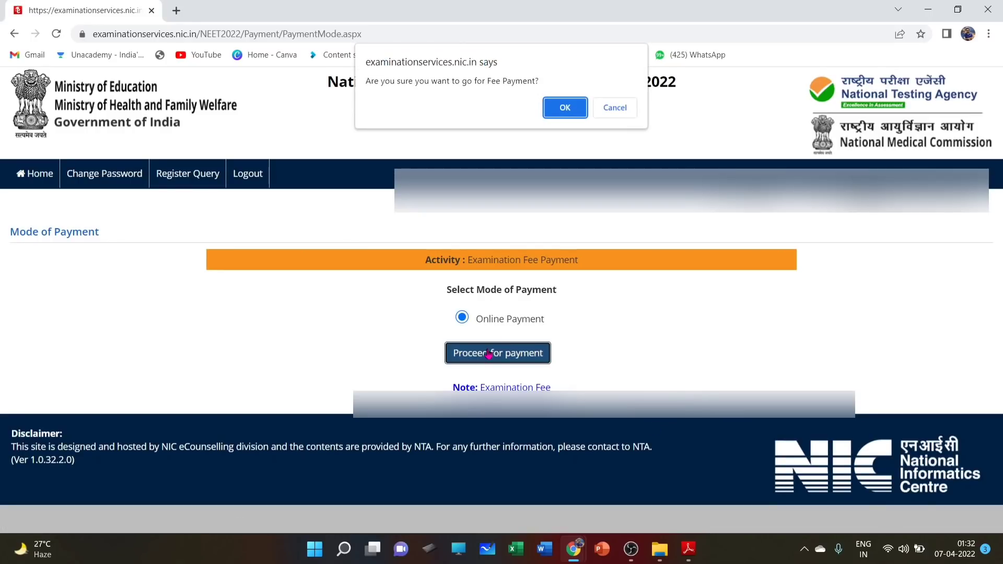
{"action": "left_click", "coordinate": [564, 108]}
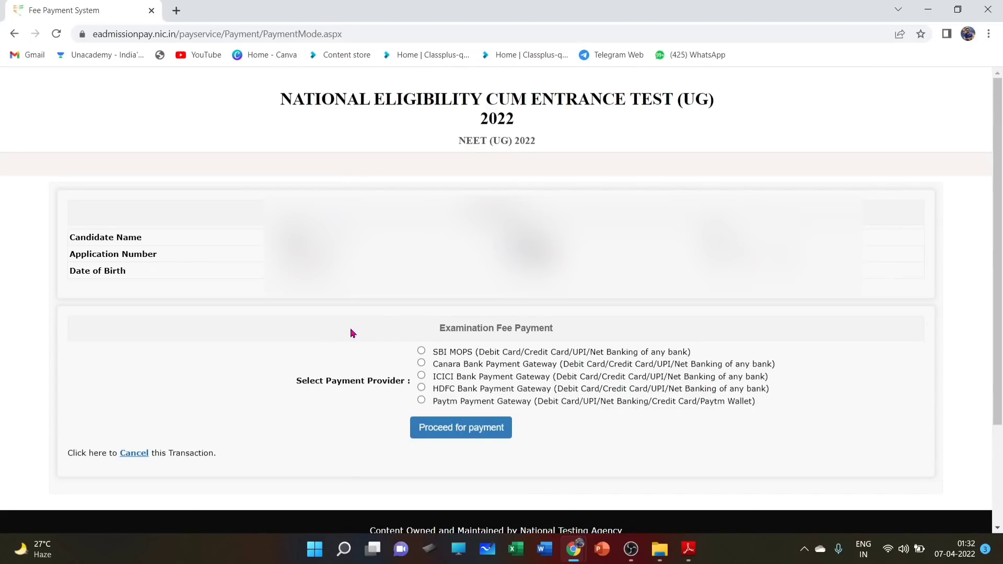
{"action": "left_click", "coordinate": [421, 351]}
{"action": "left_click", "coordinate": [434, 431]}
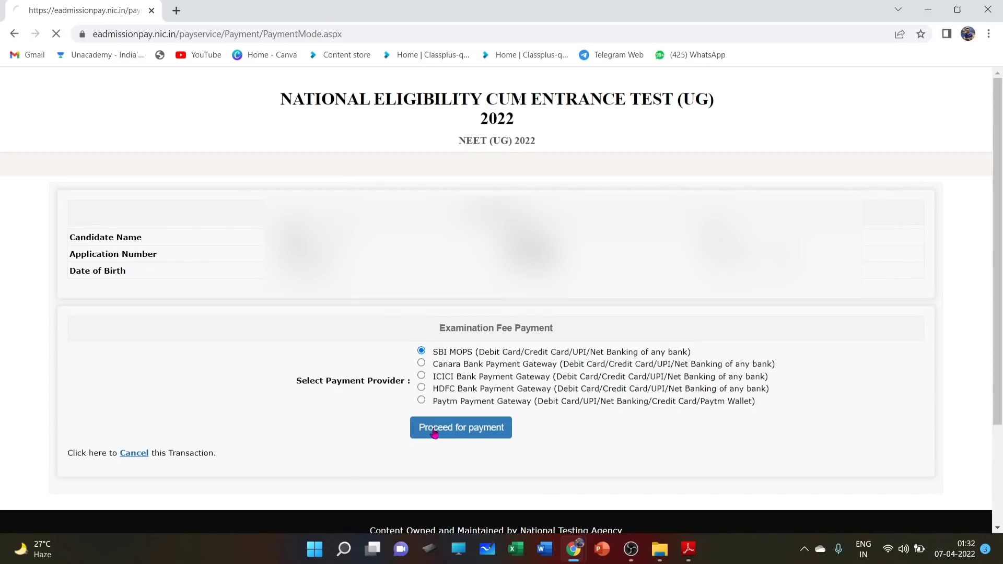